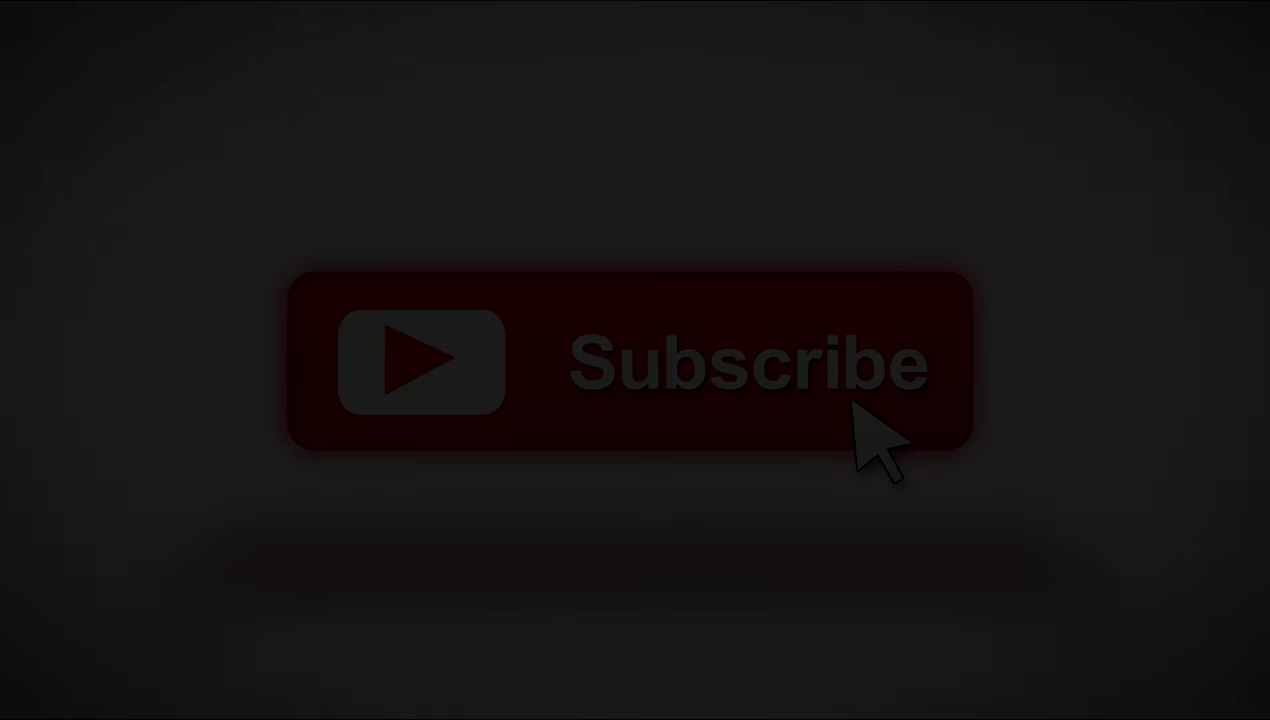
# Step: Select the empty title and subtitle placeholders on the new title slide
pyautogui.moveTo(340, 200); pyautogui.dragTo(1118, 605)
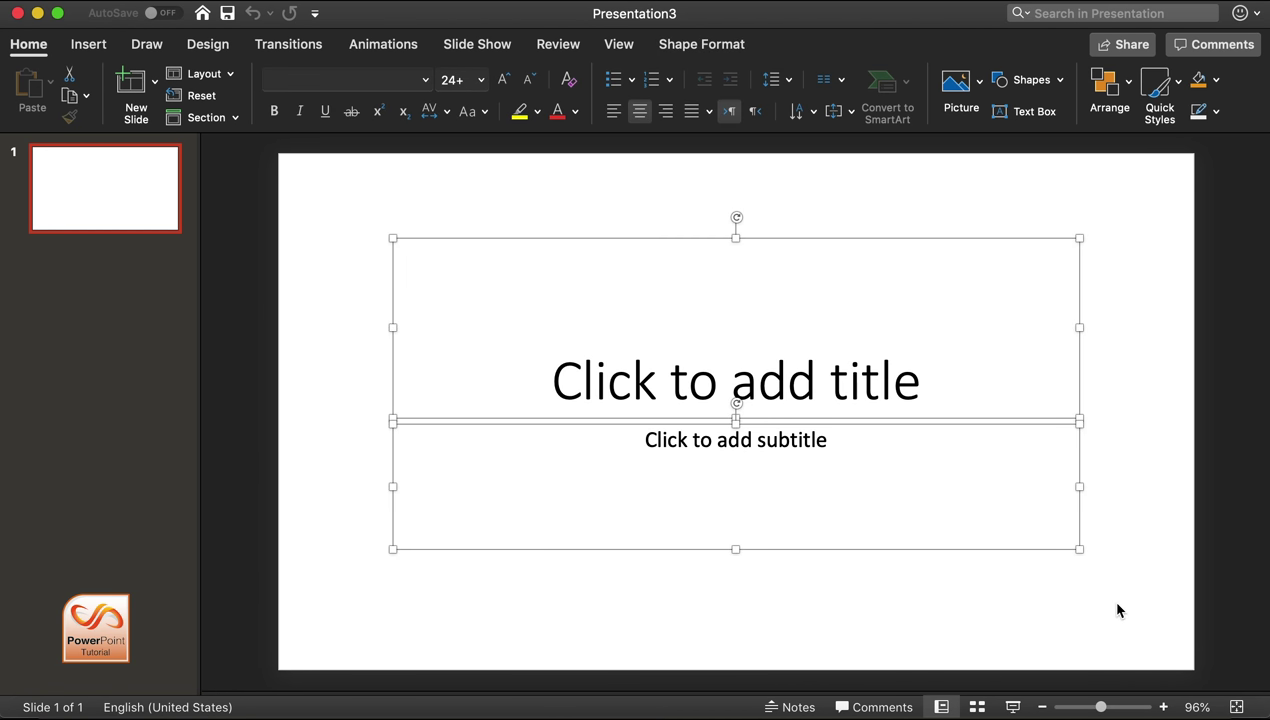
# Step: Delete the title and subtitle placeholders and give the slide a solid dark grey background
pyautogui.press('Delete')
pyautogui.rightClick(600, 285)
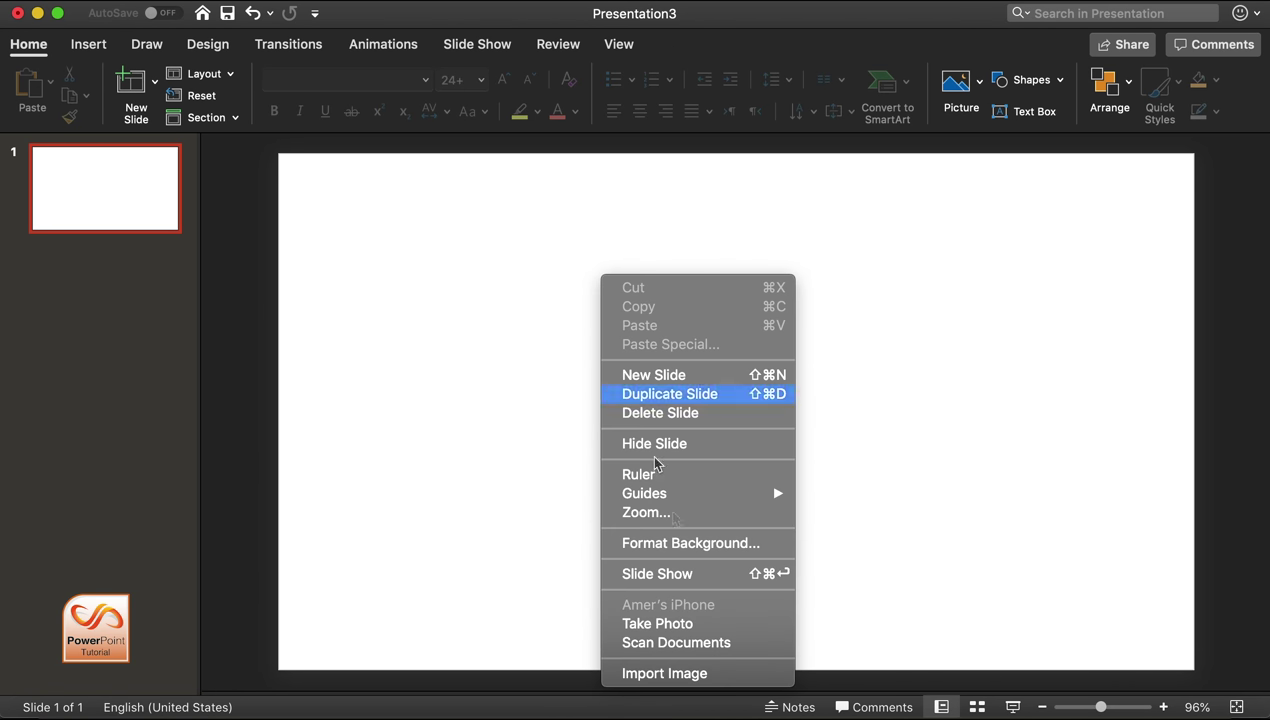
pyautogui.press('Escape')
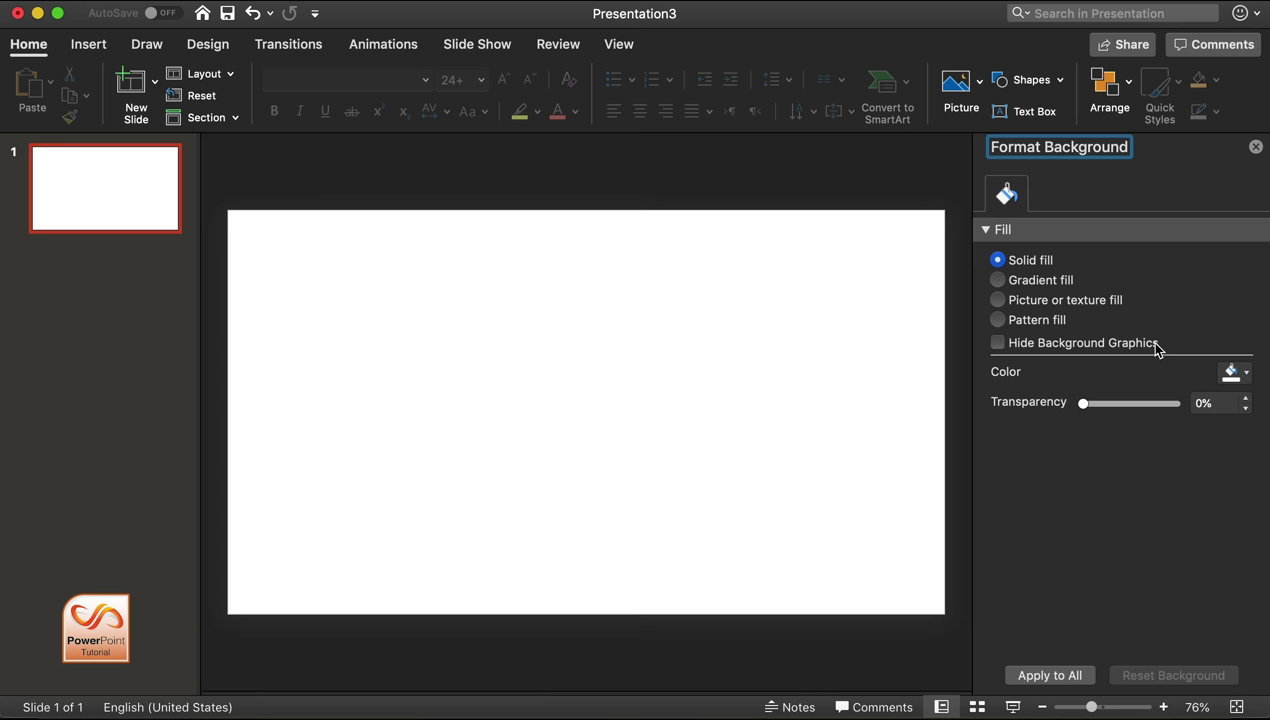
pyautogui.click(1232, 372)
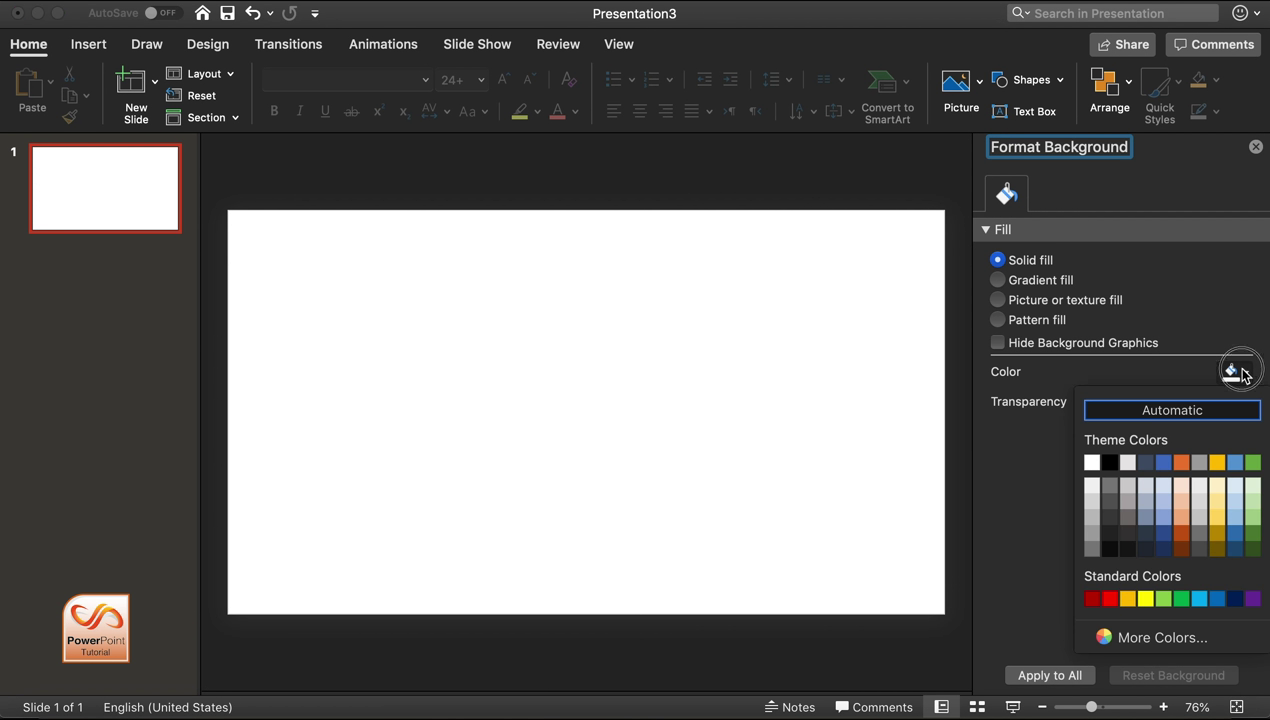
pyautogui.click(1110, 535)
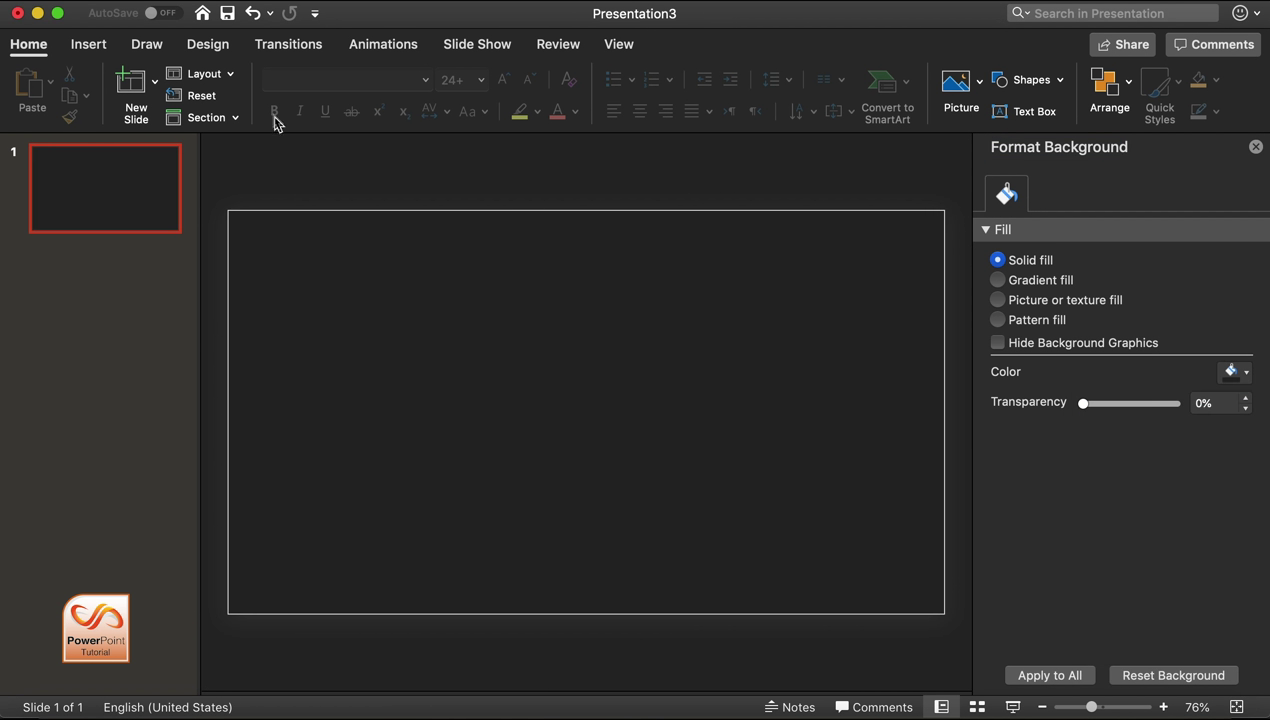
pyautogui.click(81, 47)
pyautogui.click(418, 82)
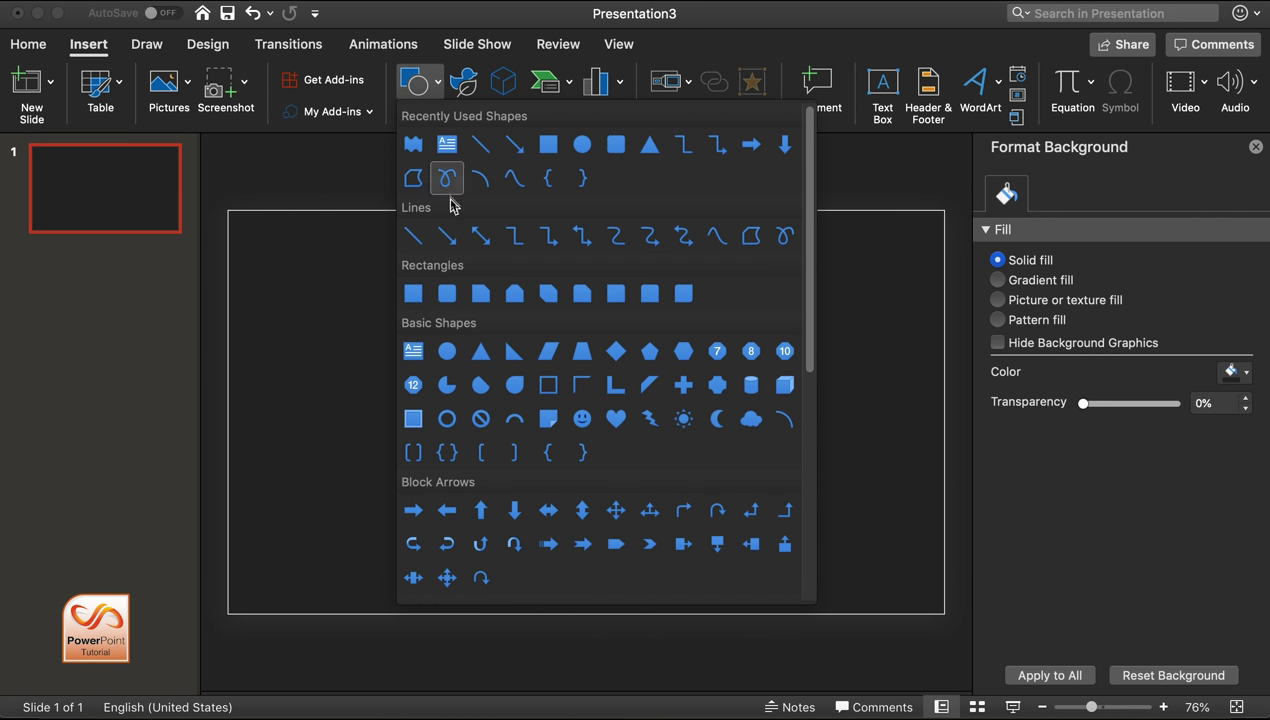
# Step: Draw a circle about 9.53 cm across, centred on the slide
pyautogui.click(582, 144)
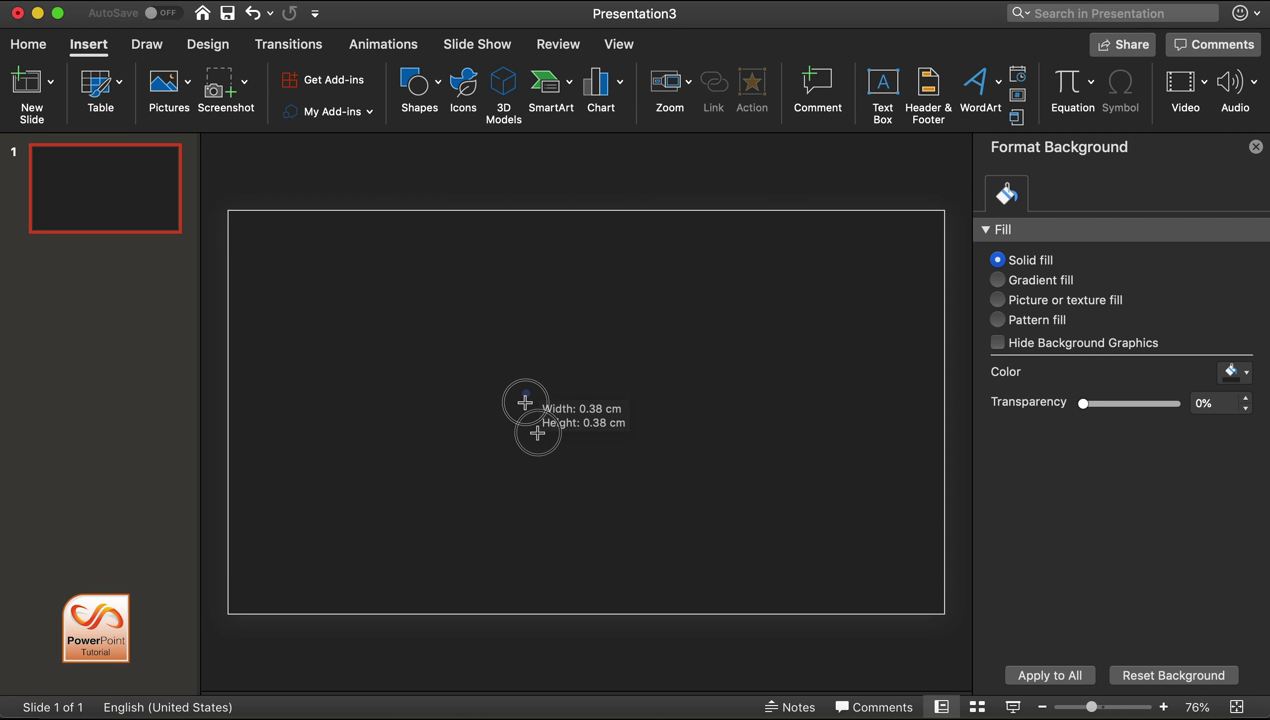
pyautogui.moveTo(524, 399)
pyautogui.mouseDown()
pyautogui.moveTo(700, 545)
pyautogui.moveTo(634, 529)
pyautogui.mouseUp()
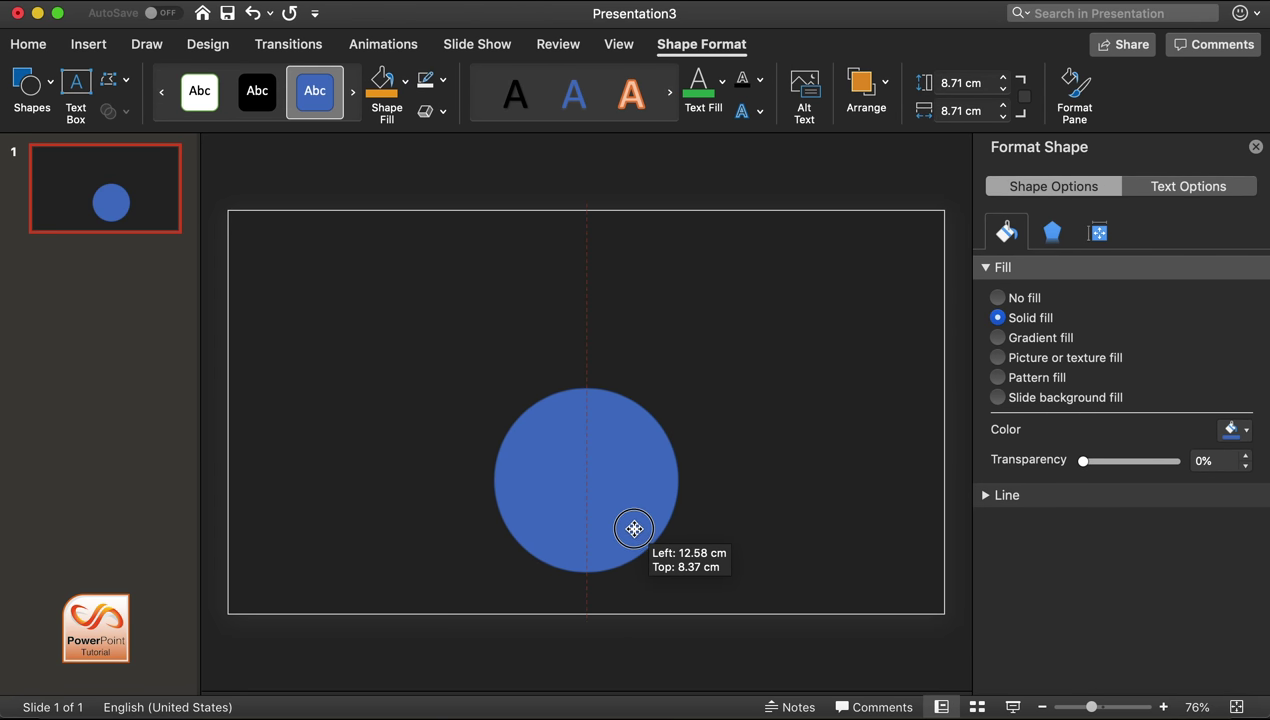
pyautogui.moveTo(634, 529); pyautogui.dragTo(626, 528)
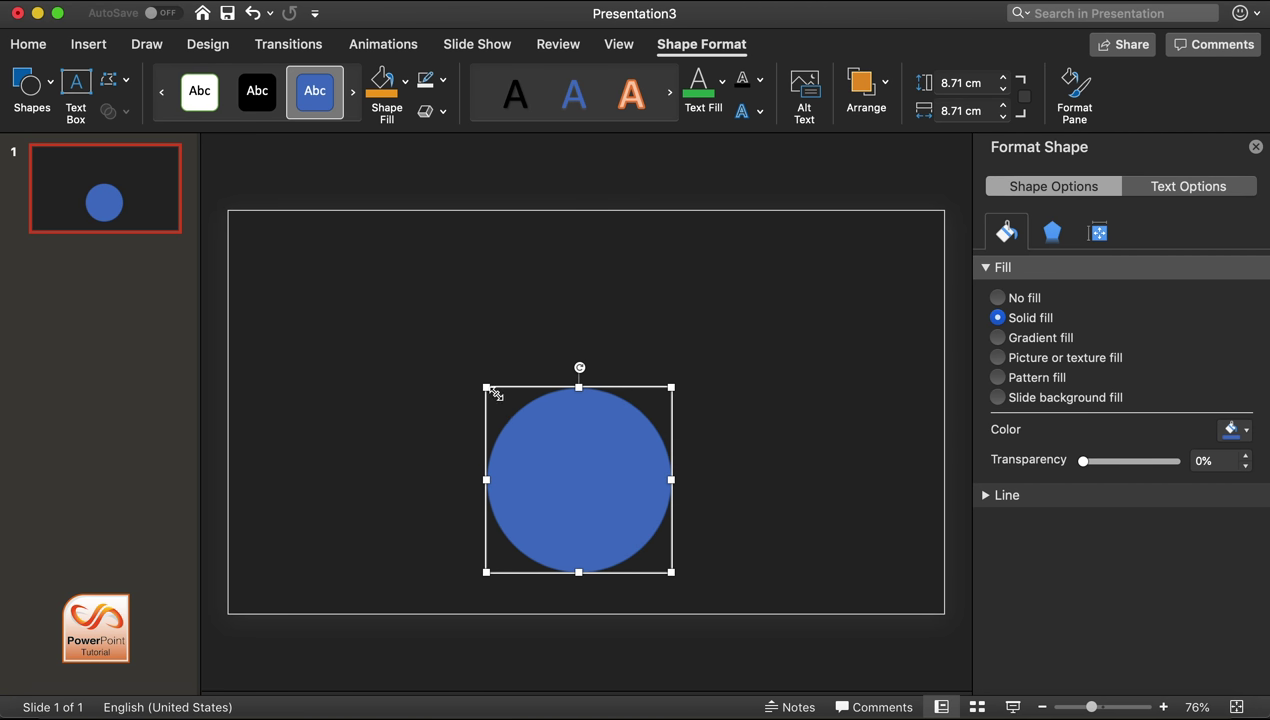
pyautogui.moveTo(479, 383); pyautogui.dragTo(468, 366)
pyautogui.moveTo(629, 448); pyautogui.dragTo(640, 453)
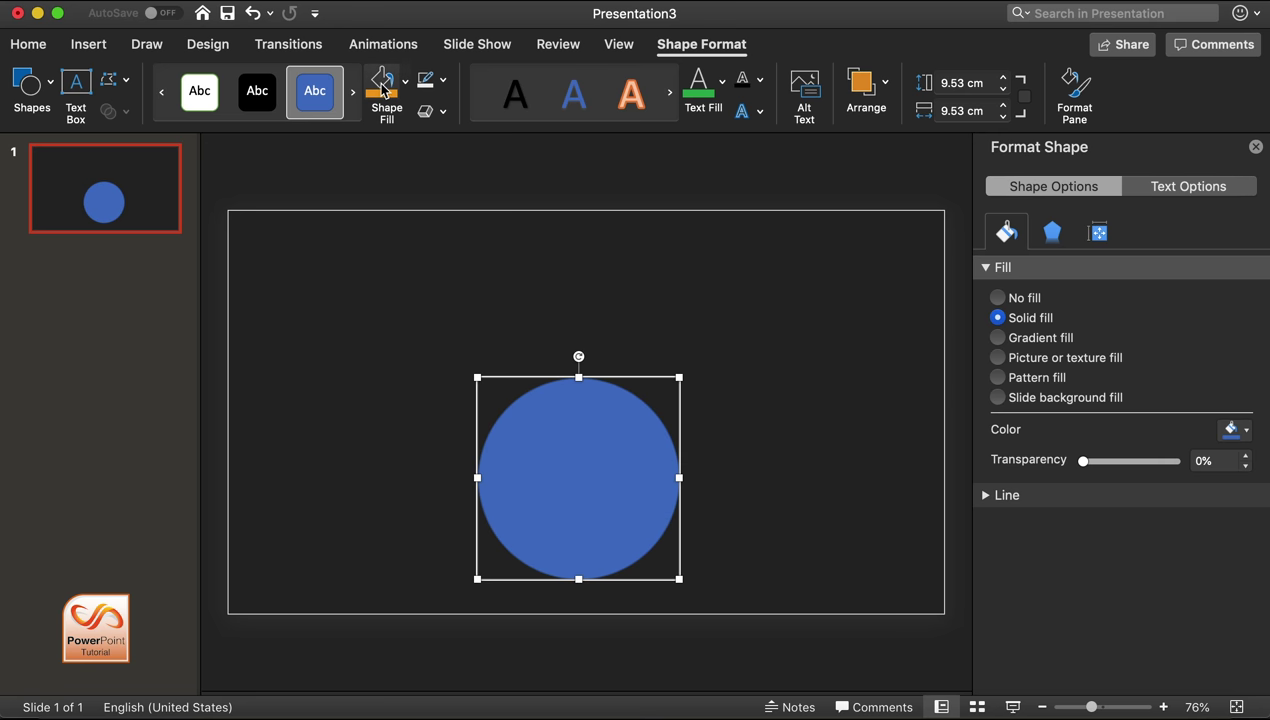
# Step: Add a narrow rectangle on top of the circle as the flask's neck
pyautogui.click(55, 87)
pyautogui.click(162, 146)
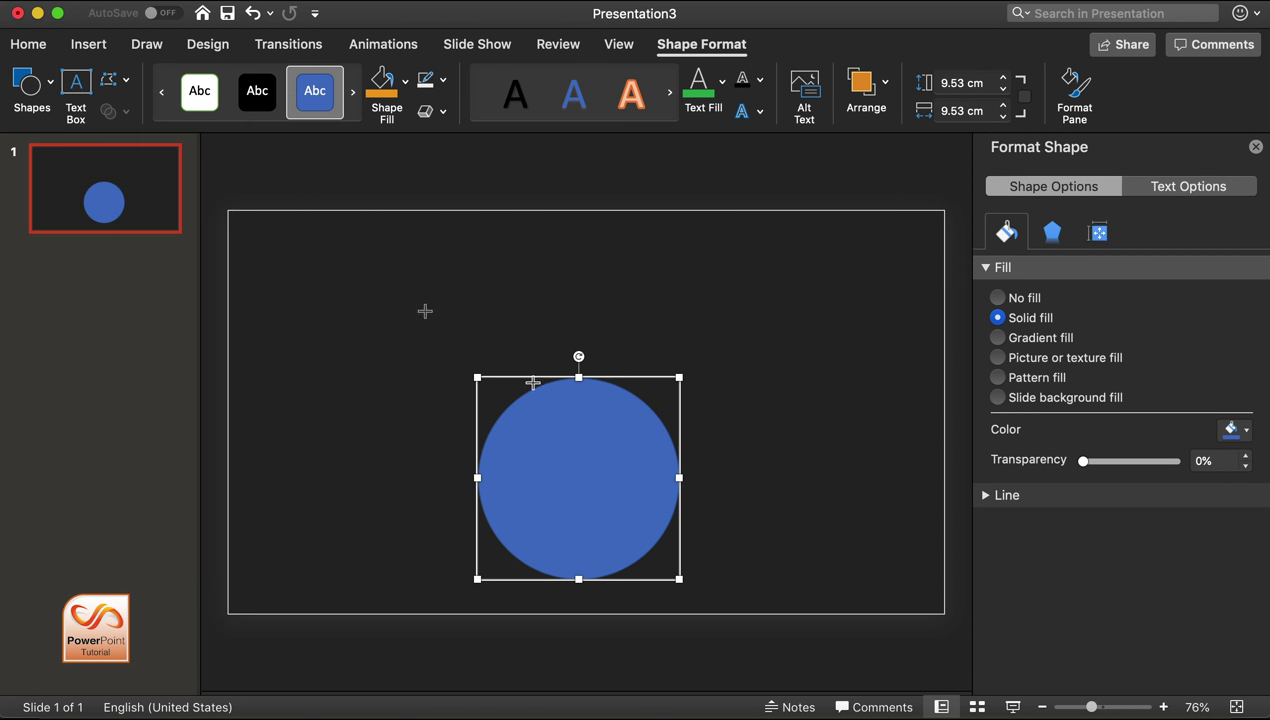
pyautogui.moveTo(535, 340); pyautogui.dragTo(624, 423)
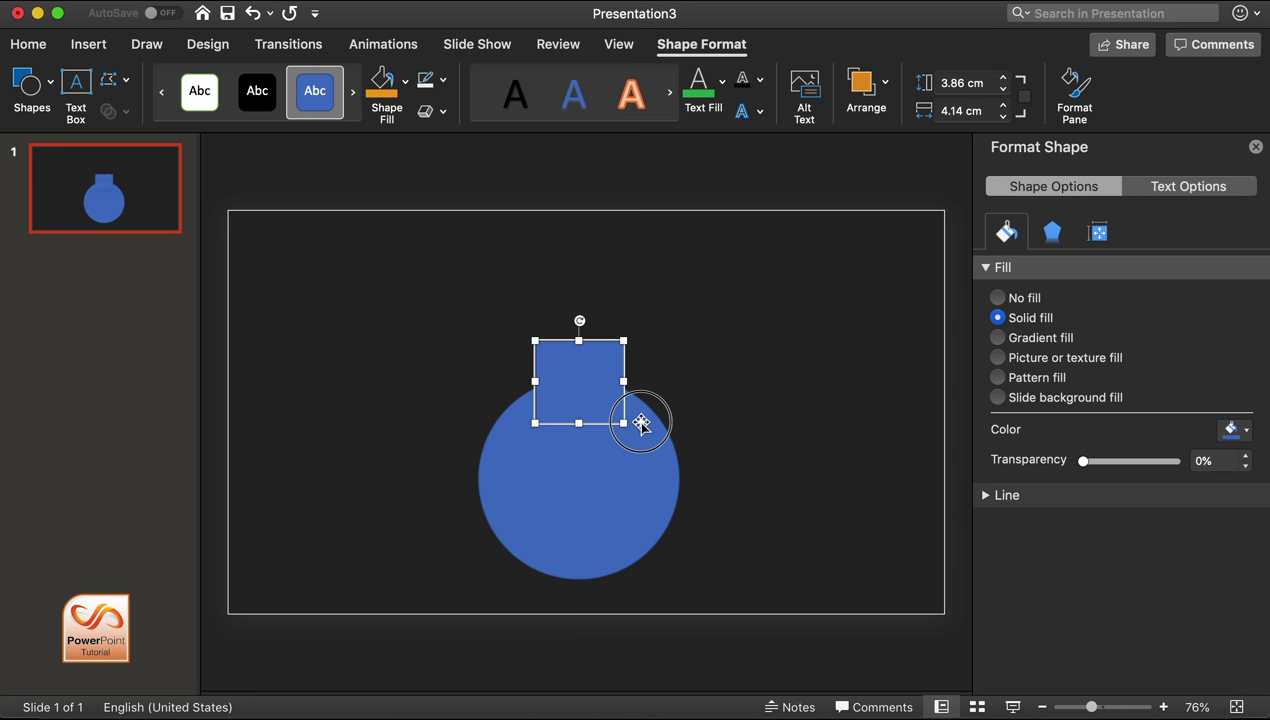
pyautogui.moveTo(626, 381); pyautogui.dragTo(581, 369)
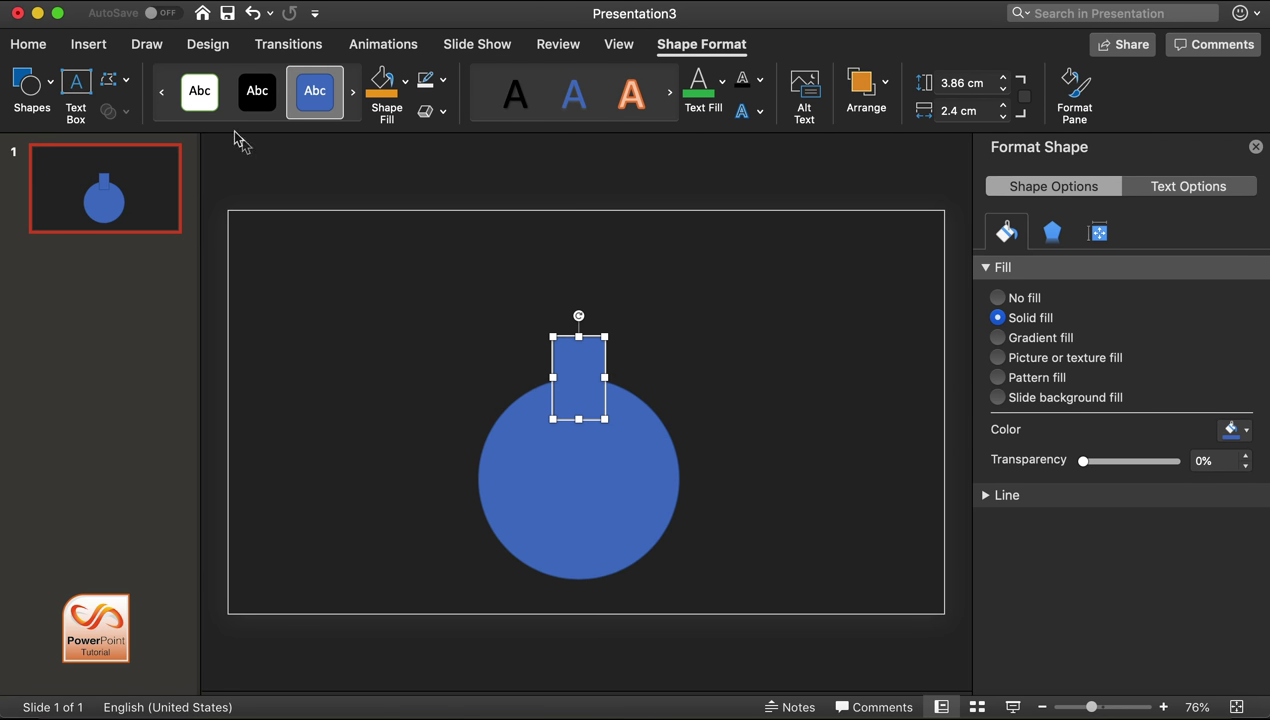
# Step: Add a flat rectangular lip centred on the neck and select all three pieces
pyautogui.click(58, 92)
pyautogui.click(228, 141)
pyautogui.moveTo(534, 323); pyautogui.dragTo(598, 337)
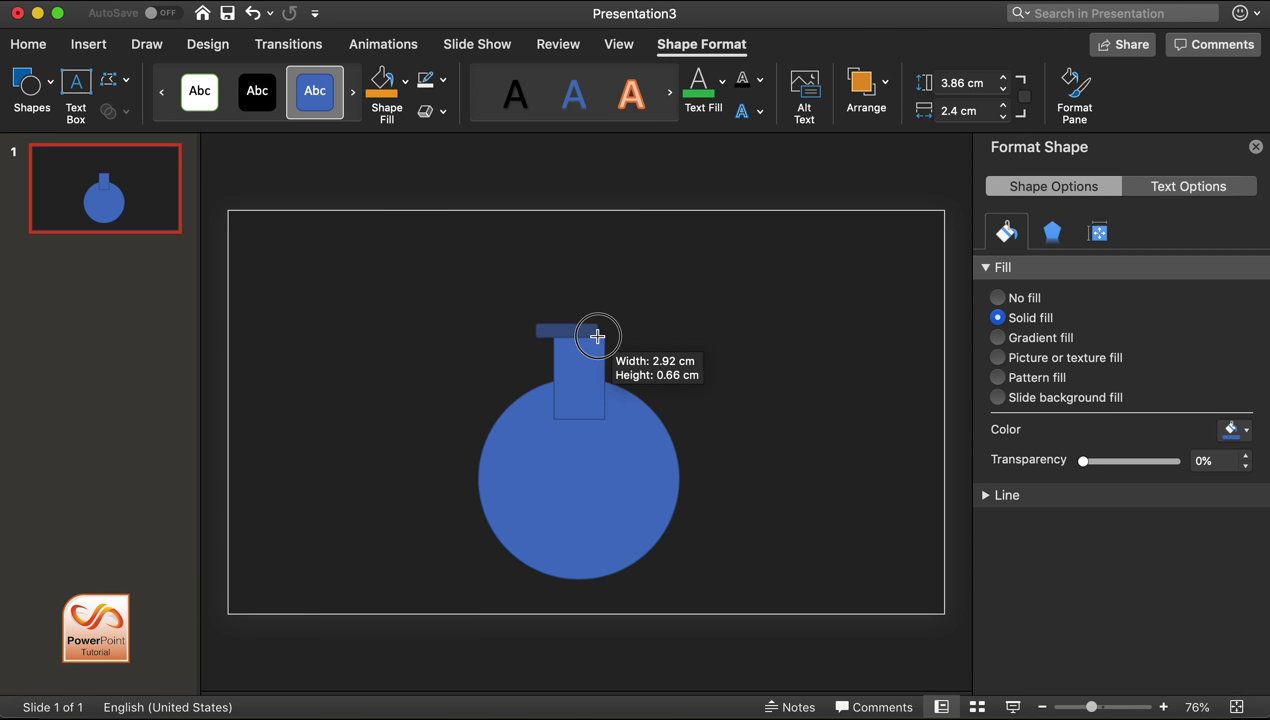
pyautogui.moveTo(584, 333); pyautogui.dragTo(594, 336)
pyautogui.moveTo(450, 298); pyautogui.dragTo(760, 600)
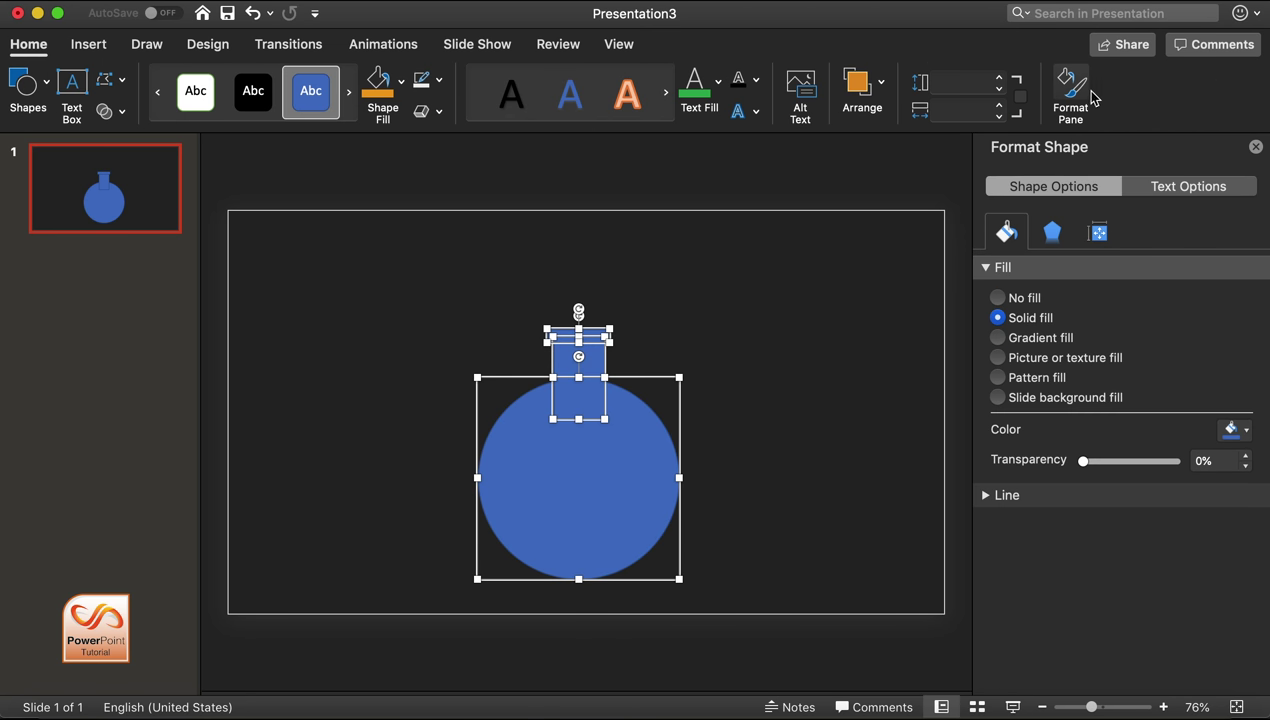
pyautogui.click(876, 92)
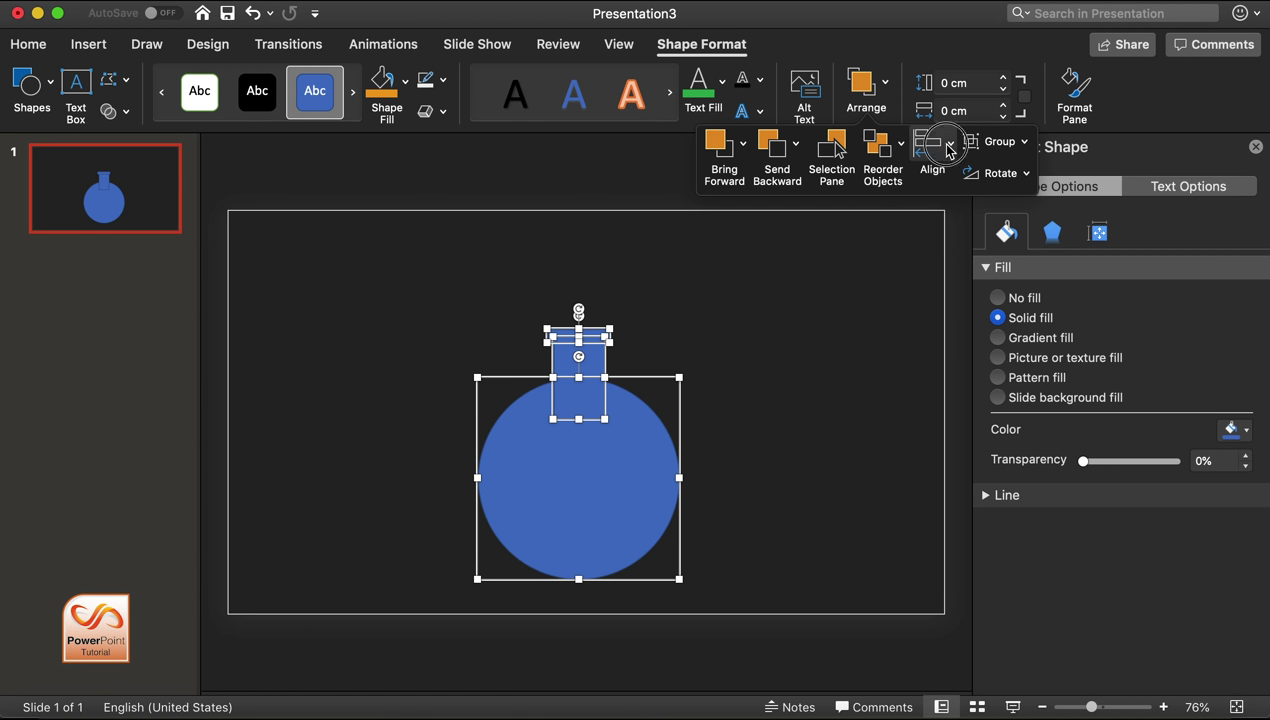
# Step: Align the three pieces on their centres and union them into one flask shape
pyautogui.click(949, 150)
pyautogui.click(975, 224)
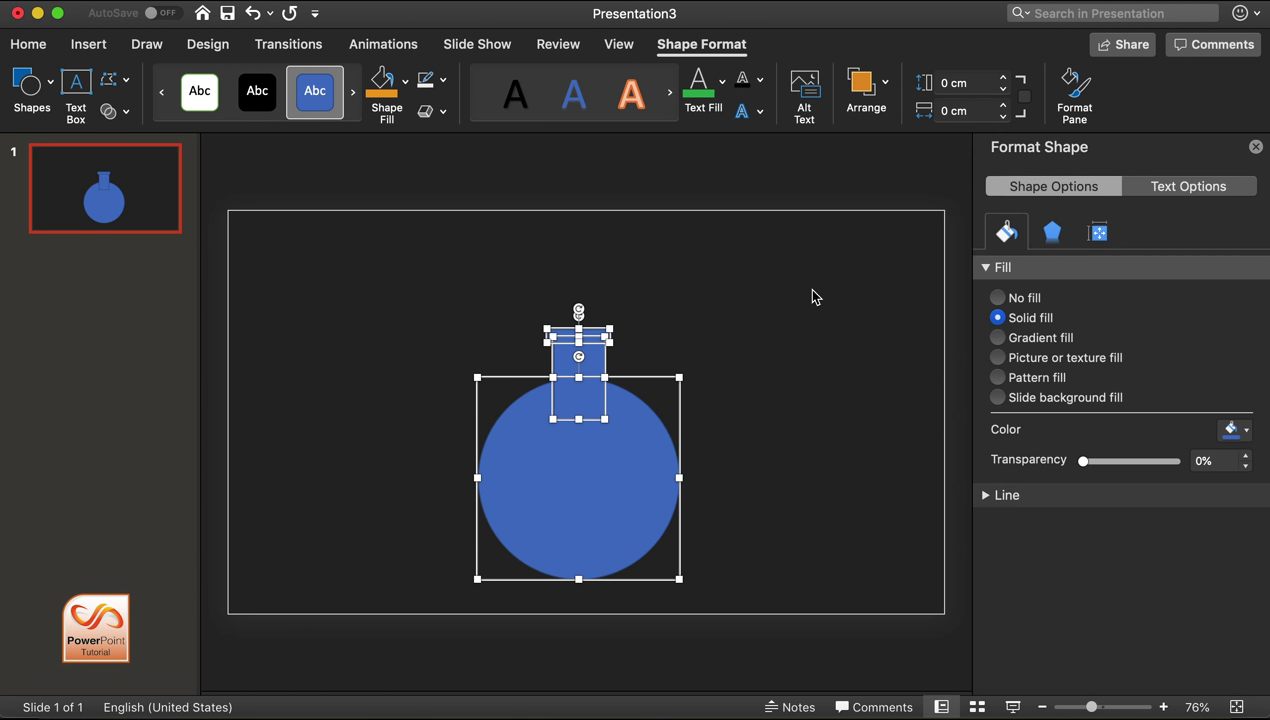
pyautogui.click(127, 112)
pyautogui.click(148, 133)
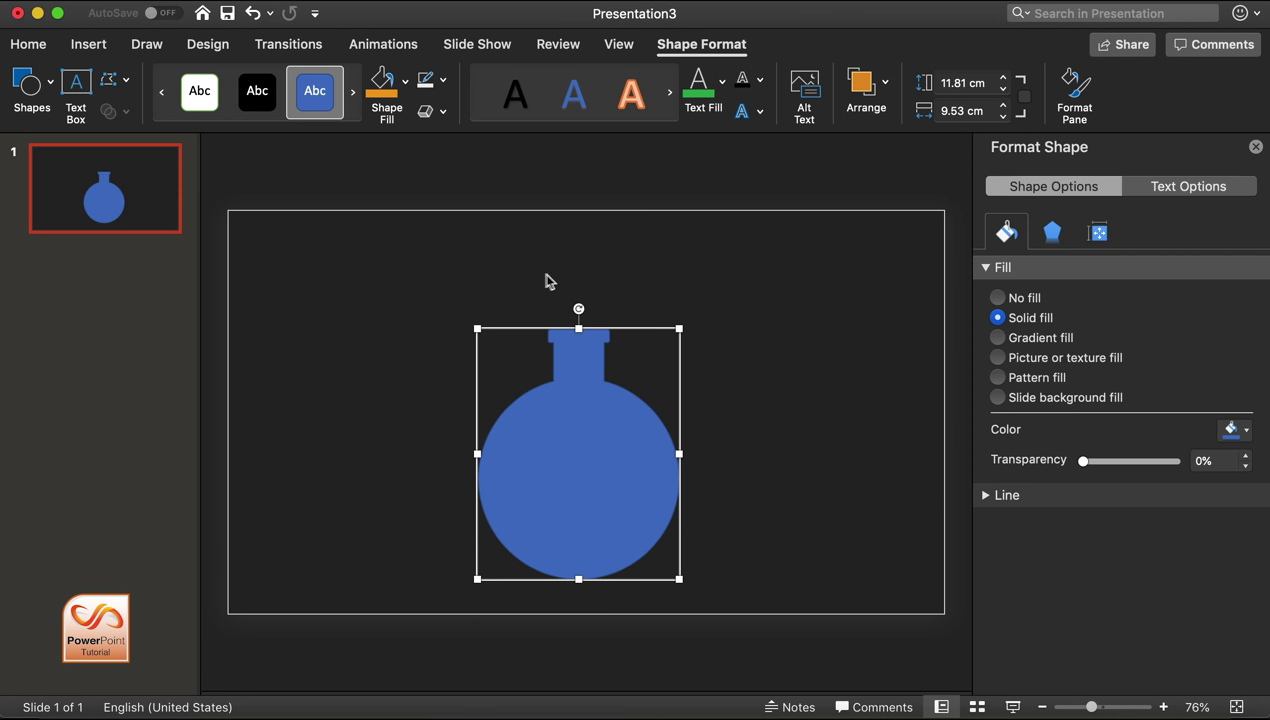
# Step: Give the flask a light grey 4½ pt outline and no fill, nudging it slightly right
pyautogui.click(444, 82)
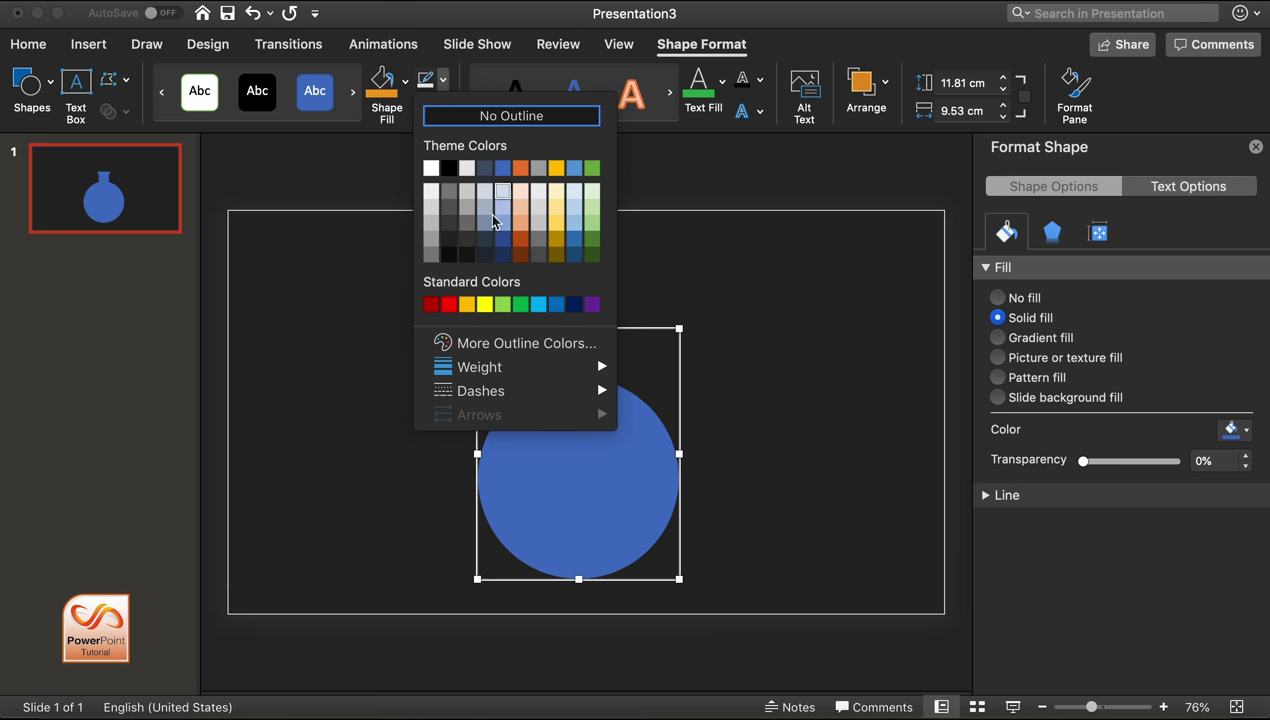
pyautogui.click(430, 230)
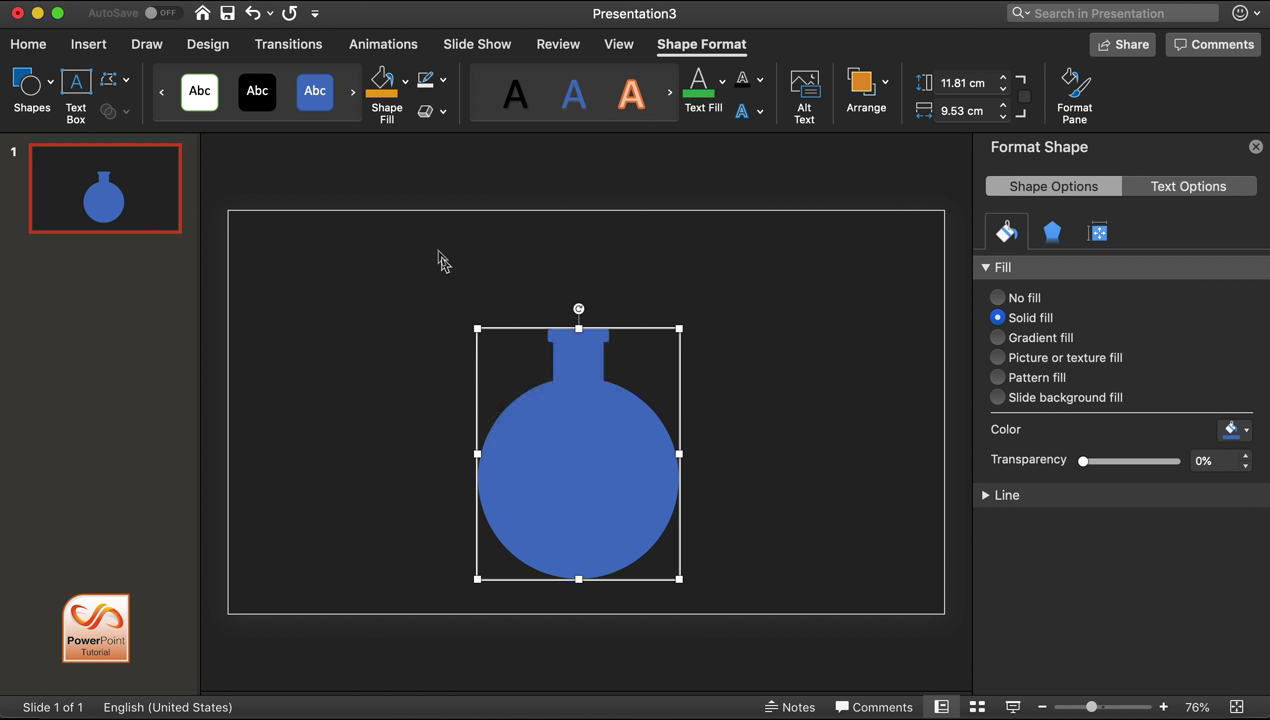
pyautogui.click(443, 80)
pyautogui.moveTo(596, 394)
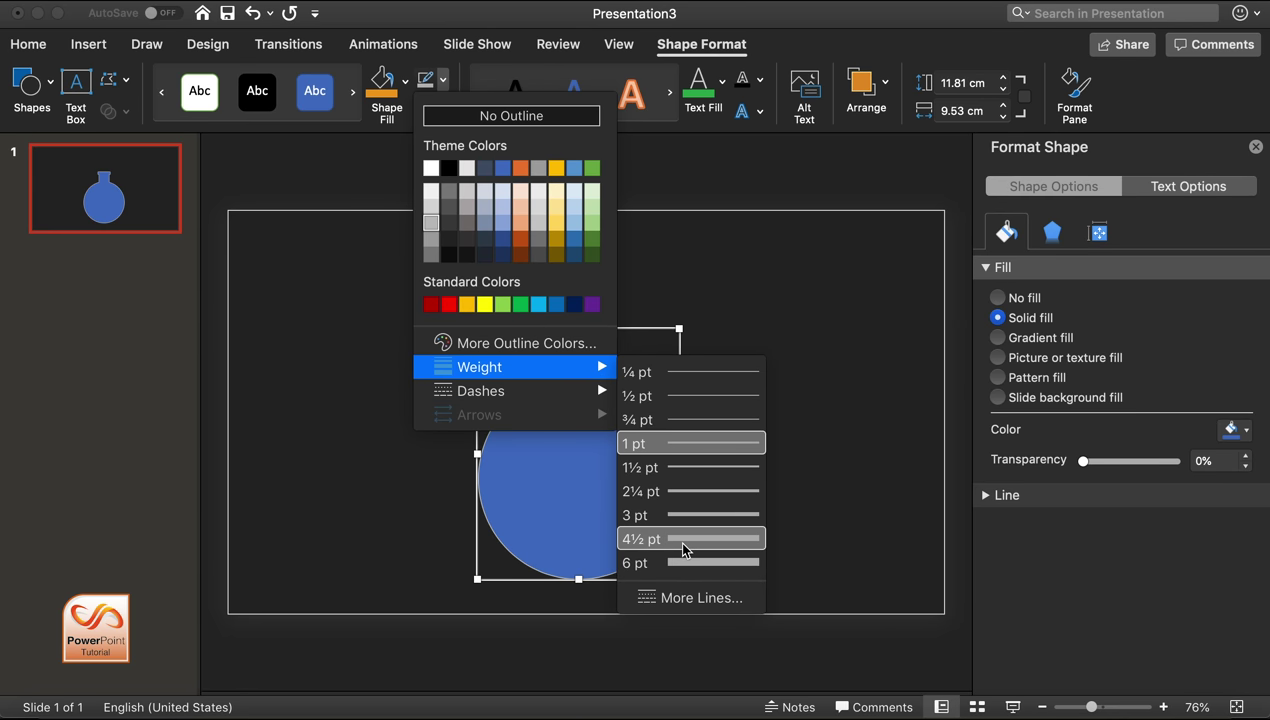
pyautogui.click(680, 536)
pyautogui.click(405, 85)
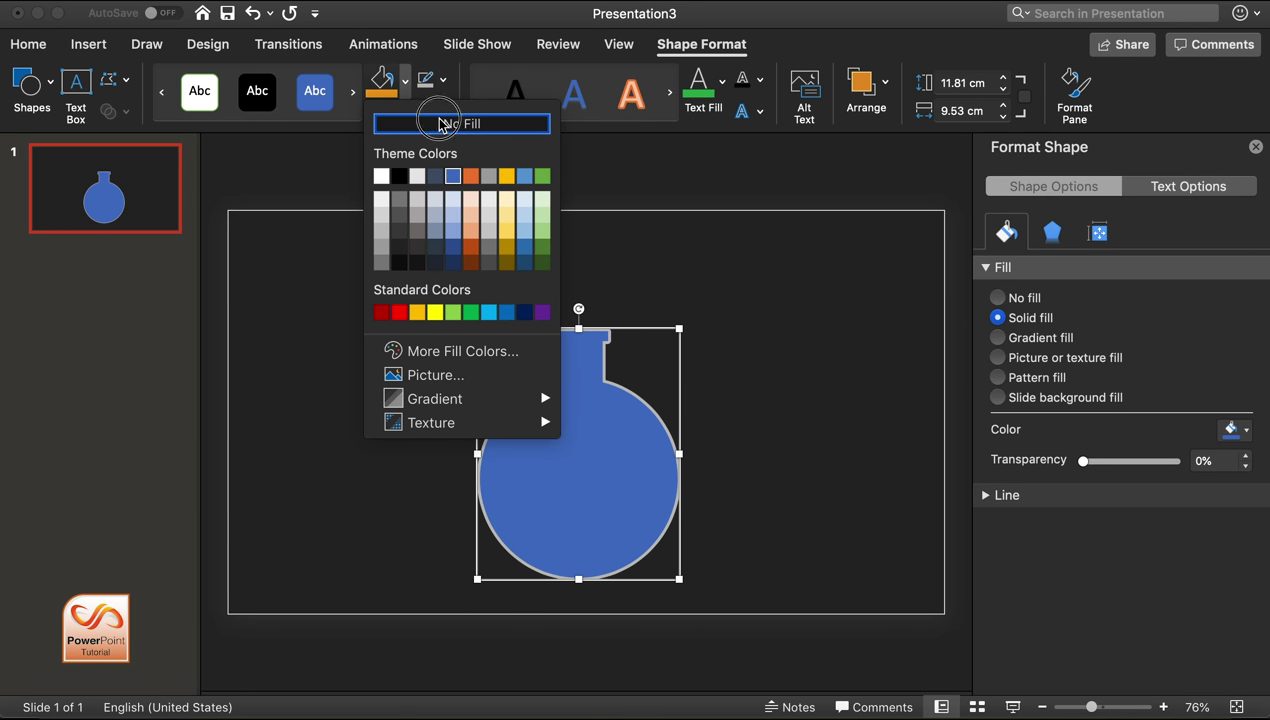
pyautogui.click(441, 123)
pyautogui.click(721, 457)
pyautogui.moveTo(652, 412); pyautogui.dragTo(666, 413)
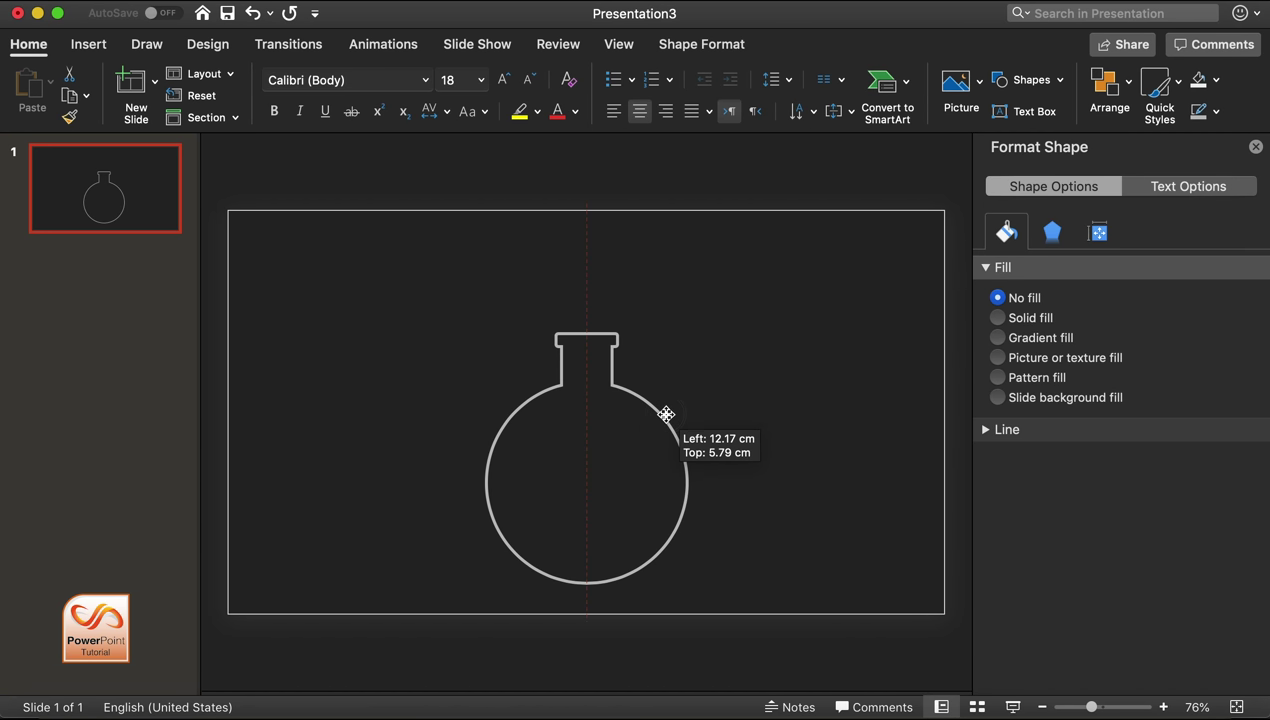
pyautogui.click(745, 342)
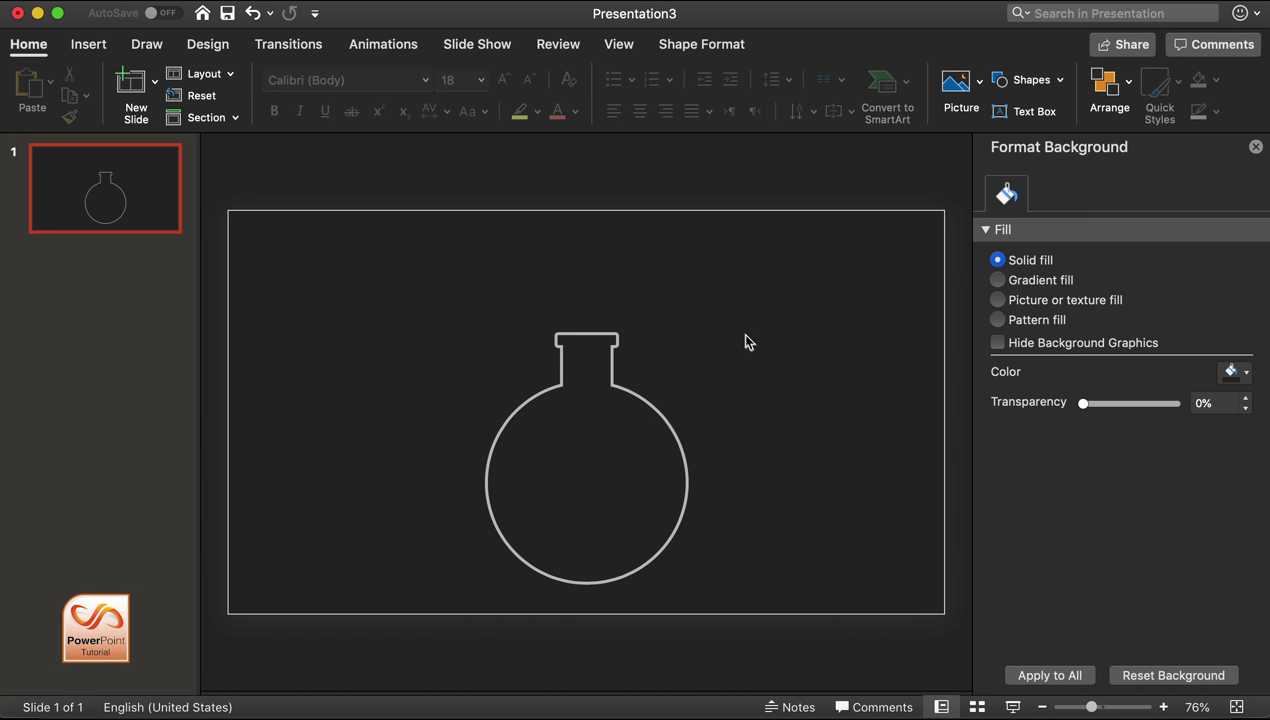
# Step: Draw a wave shape across the lower half of the flask
pyautogui.click(102, 54)
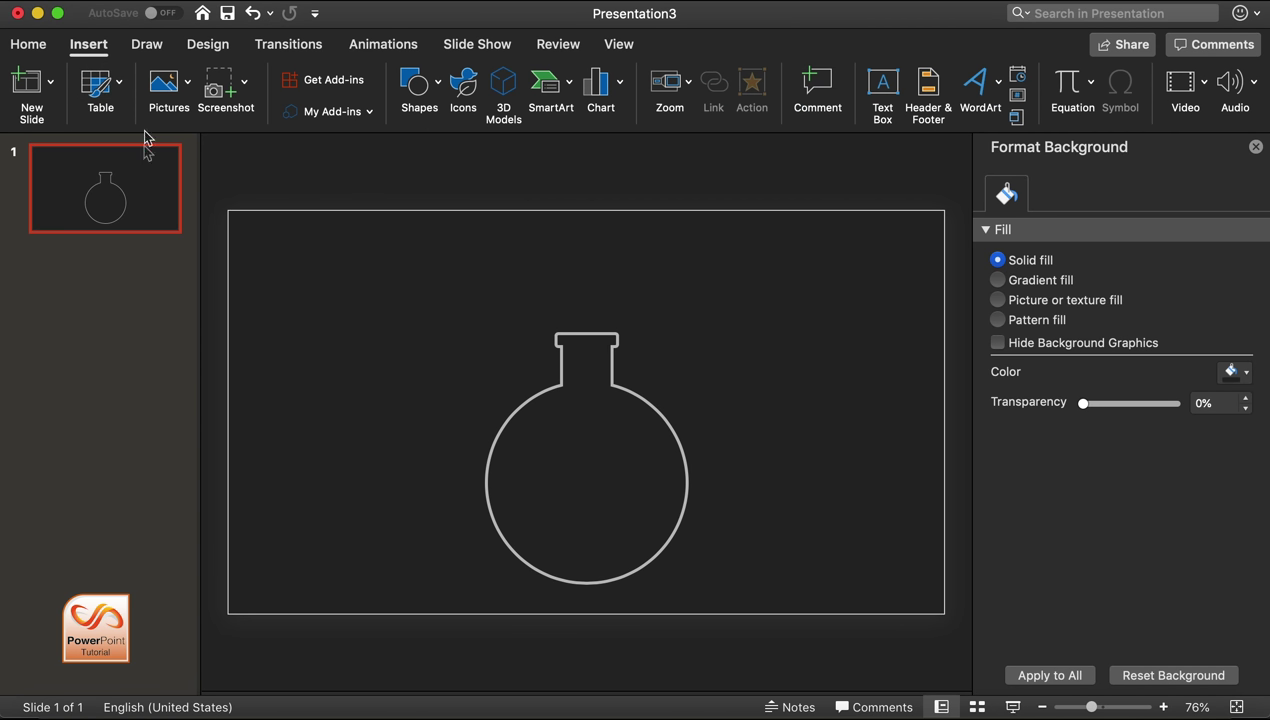
pyautogui.click(432, 95)
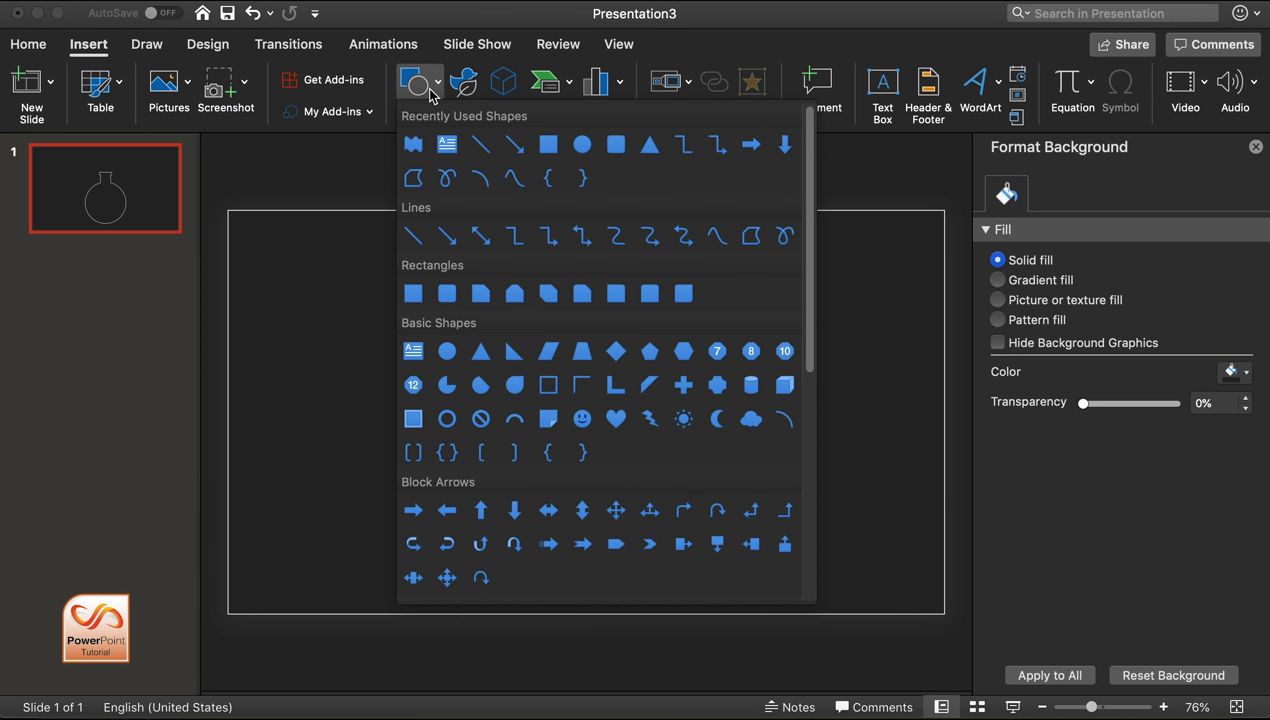
pyautogui.click(416, 146)
pyautogui.moveTo(378, 382); pyautogui.dragTo(584, 531)
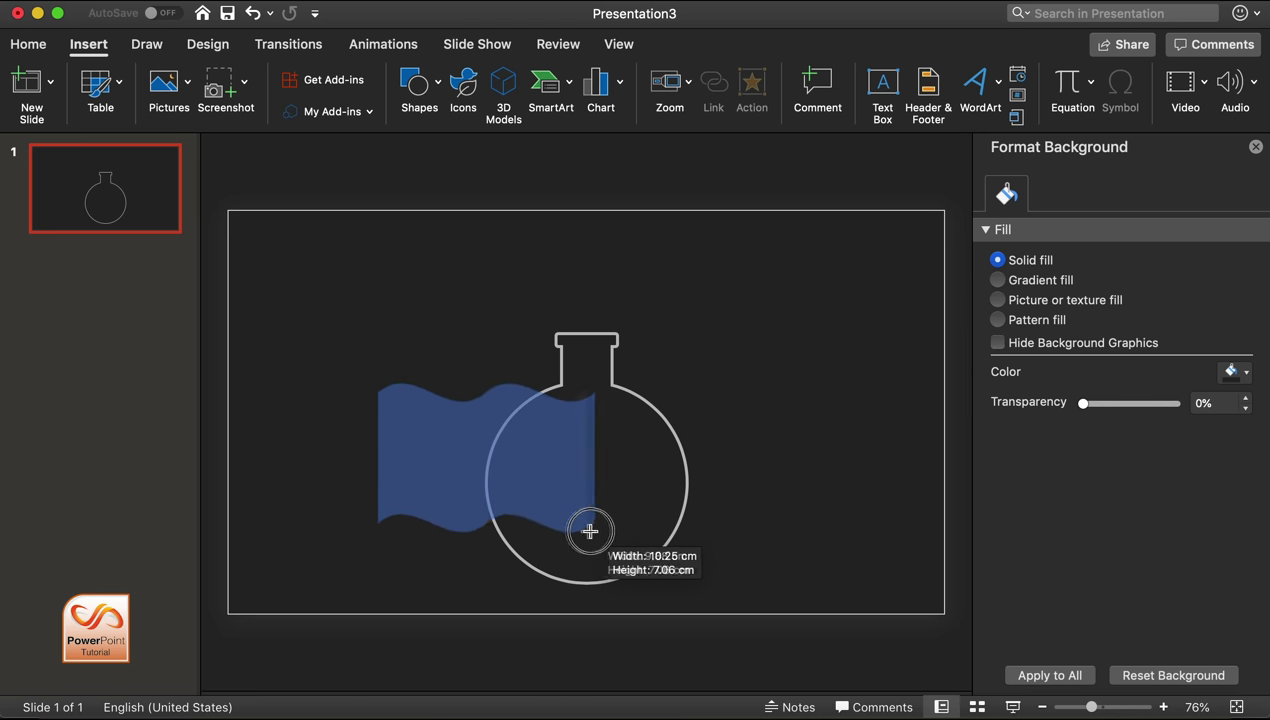
pyautogui.moveTo(580, 523); pyautogui.dragTo(584, 530)
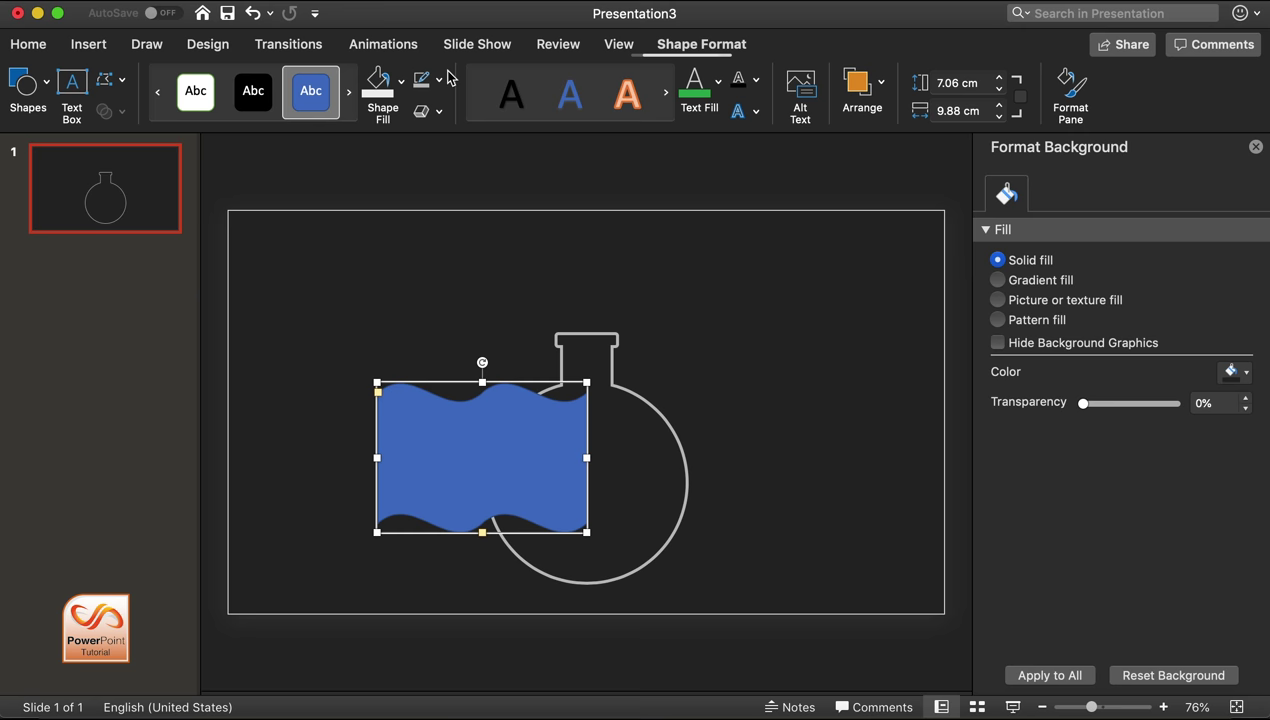
# Step: Fill the wave with orange-yellow and remove its outline
pyautogui.click(400, 82)
pyautogui.click(407, 83)
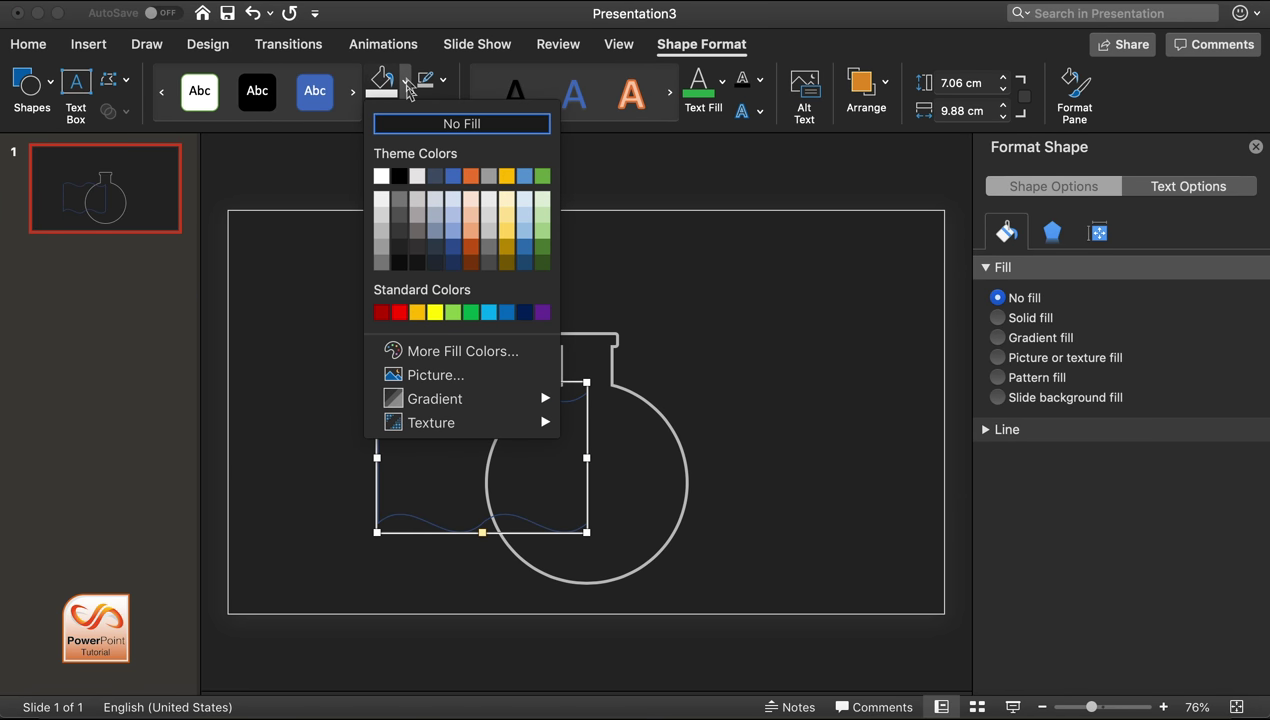
pyautogui.click(418, 312)
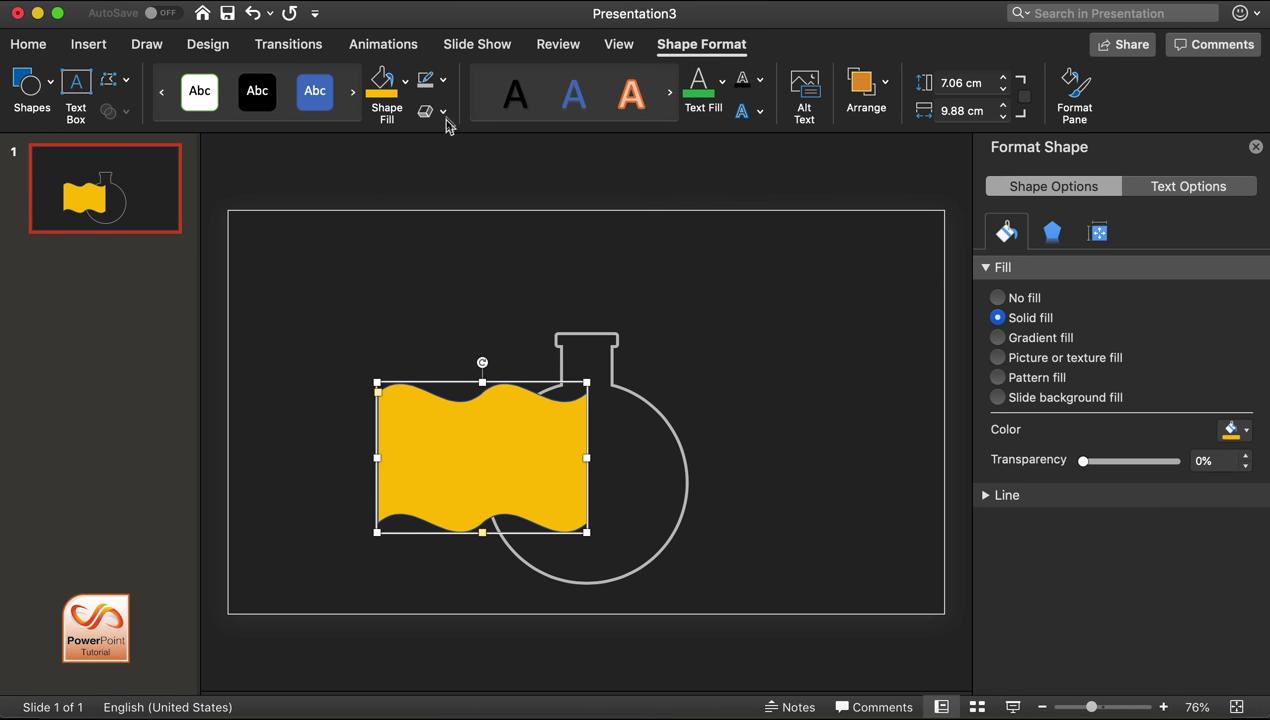
pyautogui.click(440, 84)
pyautogui.click(509, 118)
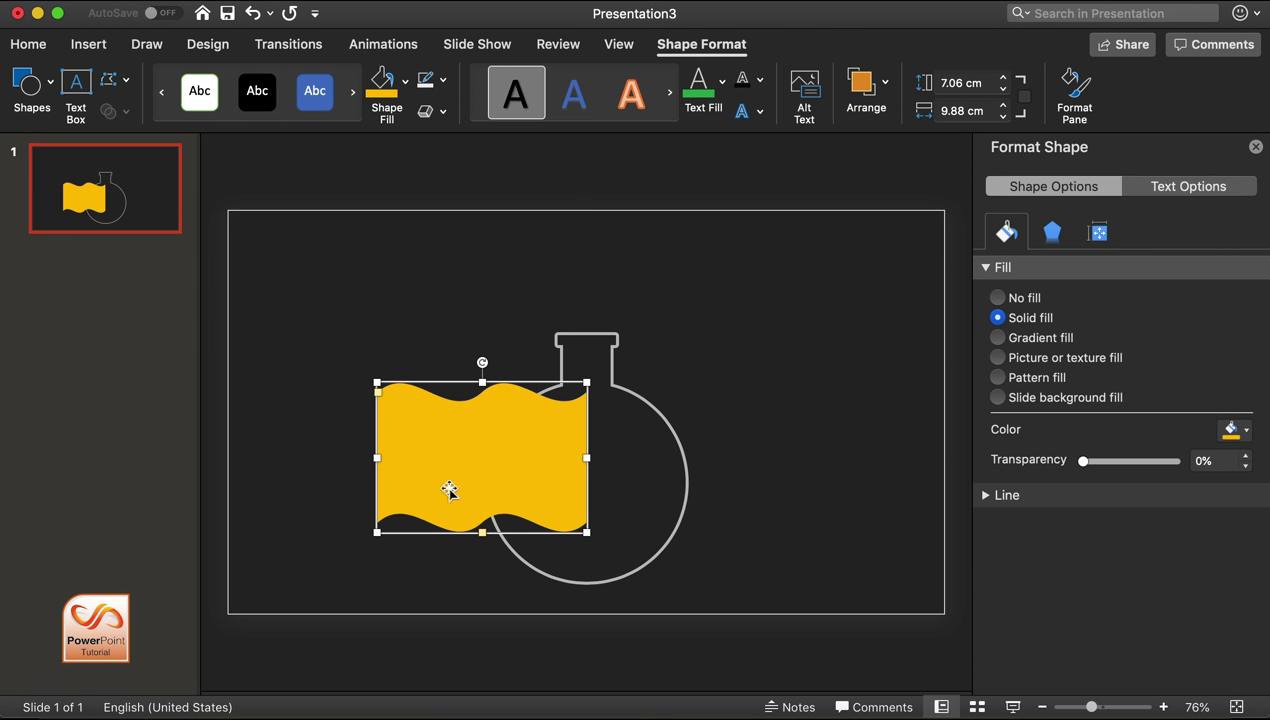
# Step: Place a copy of the wave directly beside the original to the right
pyautogui.moveTo(440, 478); pyautogui.dragTo(632, 488)
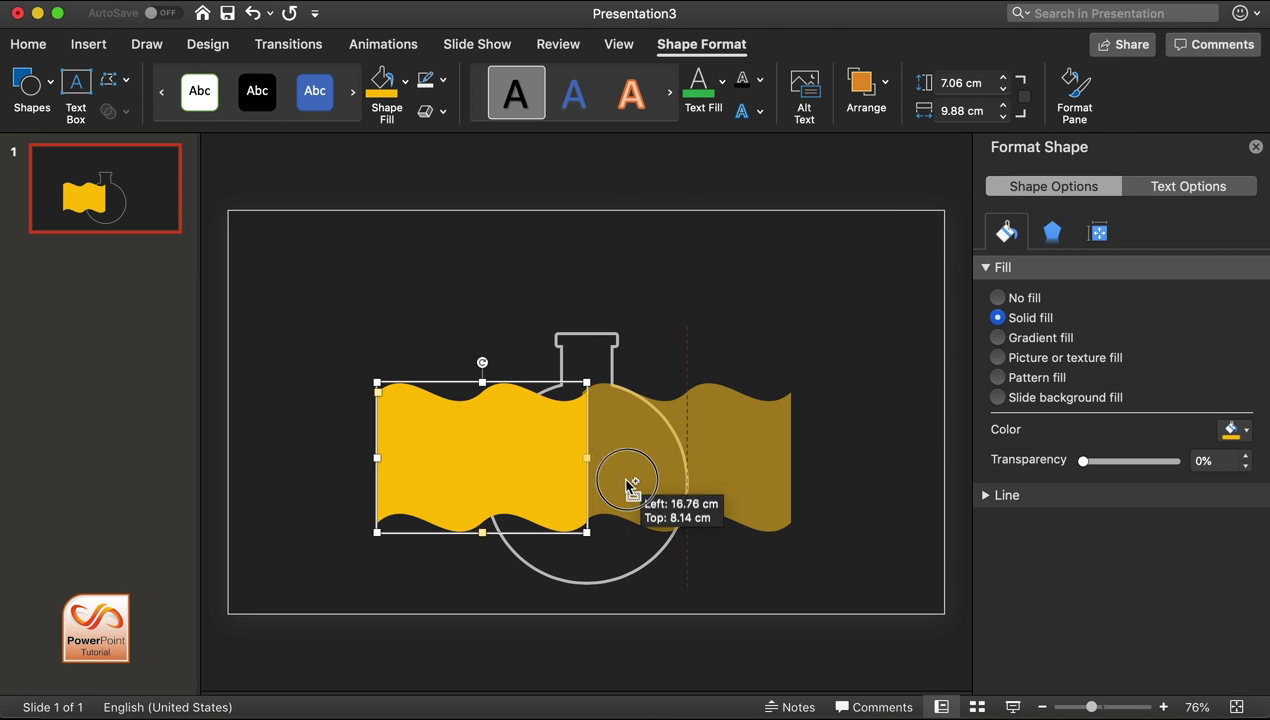
pyautogui.moveTo(632, 488); pyautogui.dragTo(642, 483)
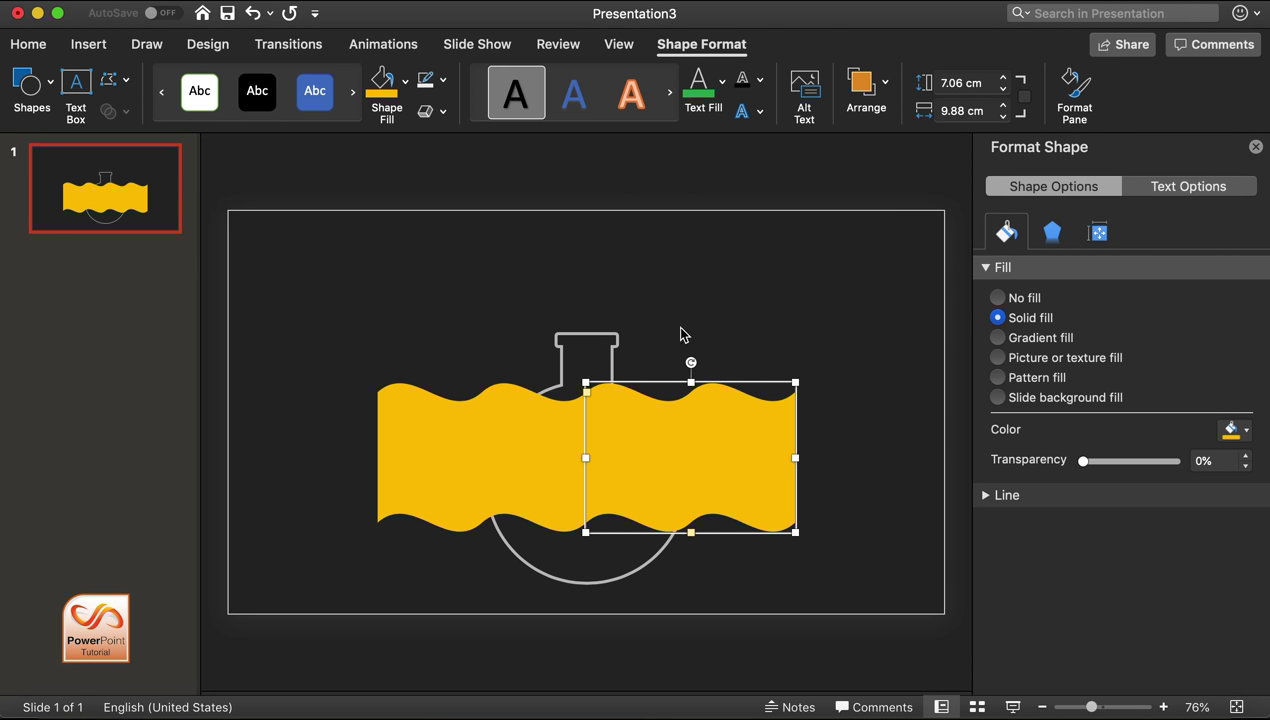
pyautogui.click(678, 330)
pyautogui.click(672, 476)
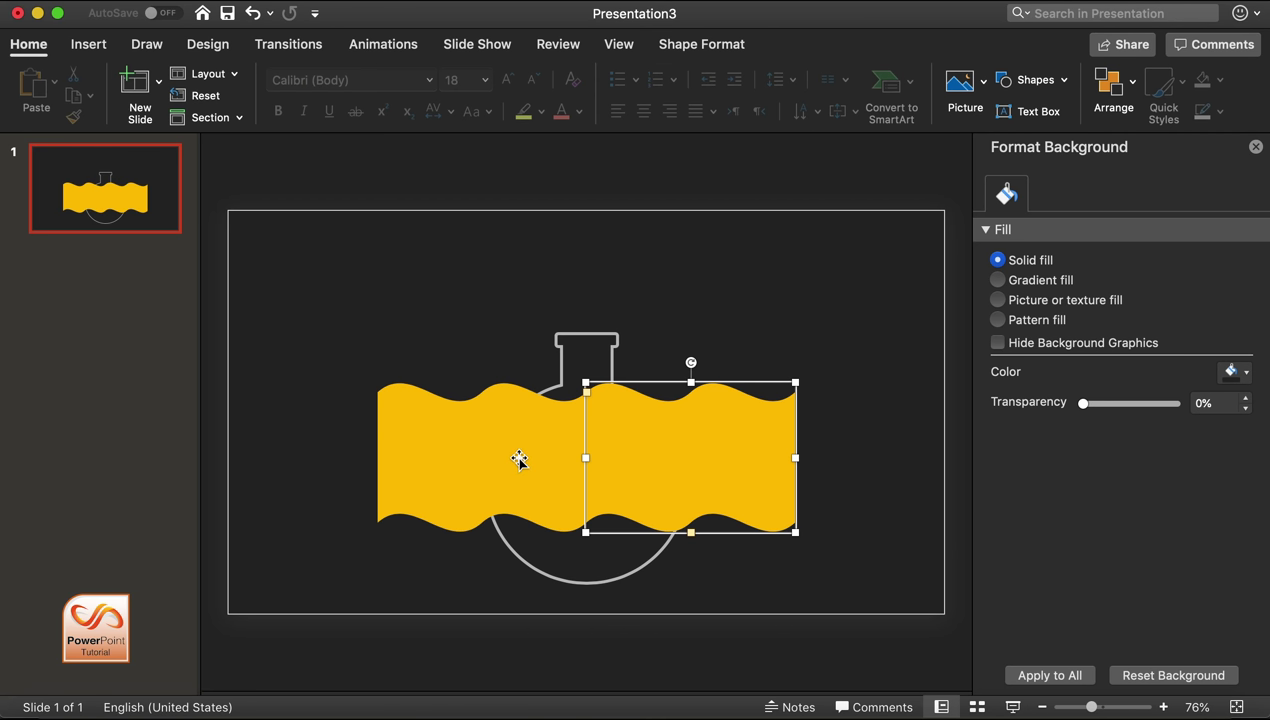
# Step: Select both yellow waves and union them into a single wave shape
pyautogui.keyDown('shift'); pyautogui.click(520, 458); pyautogui.keyUp('shift')
pyautogui.click(110, 111)
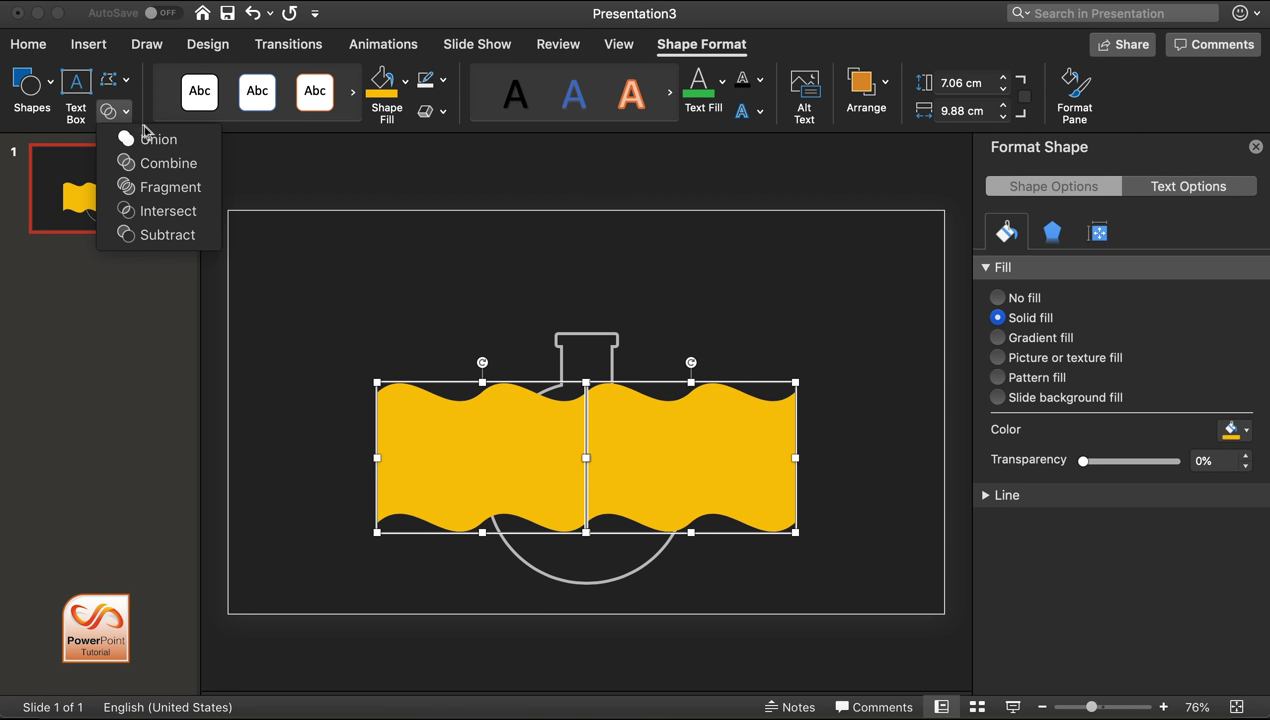
pyautogui.click(152, 135)
# Step: Make the merged wave taller and move it down onto the slide's bottom edge
pyautogui.moveTo(587, 533)
pyautogui.mouseDown()
pyautogui.moveTo(587, 566)
pyautogui.moveTo(586, 553)
pyautogui.mouseUp()
pyautogui.moveTo(706, 488); pyautogui.dragTo(649, 538)
pyautogui.moveTo(378, 504); pyautogui.dragTo(531, 504)
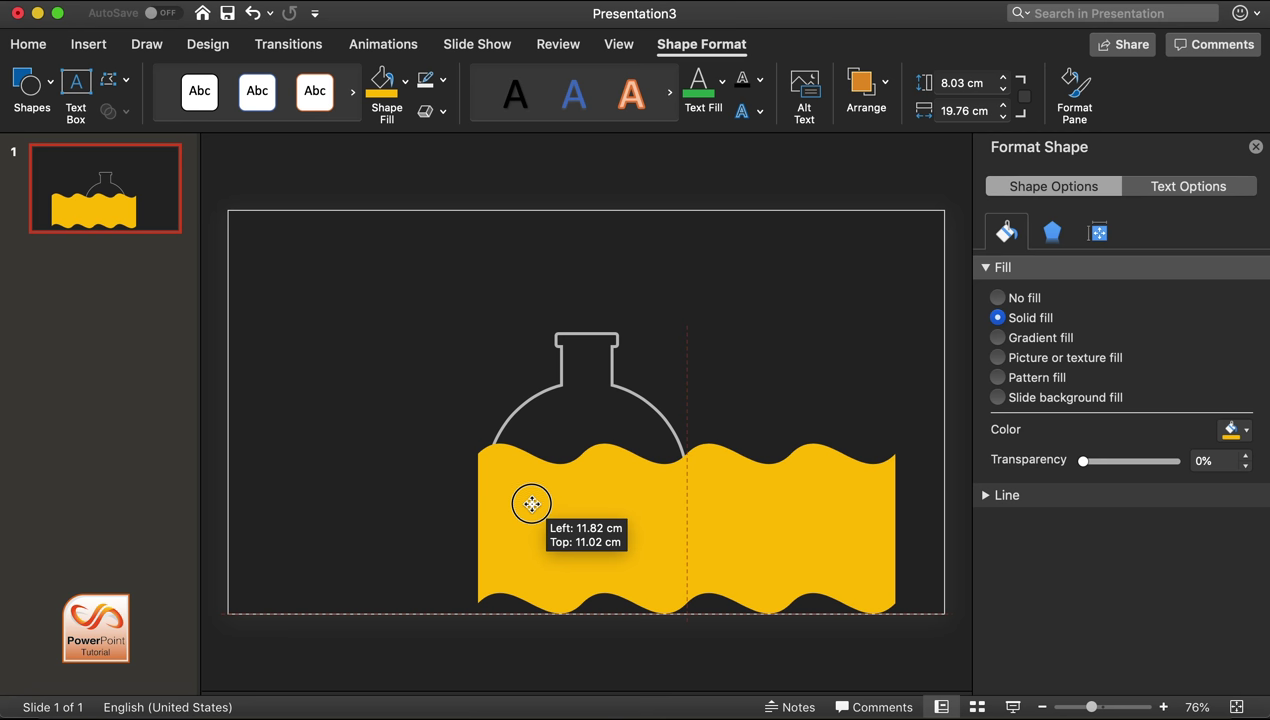
pyautogui.moveTo(531, 504); pyautogui.dragTo(532, 506)
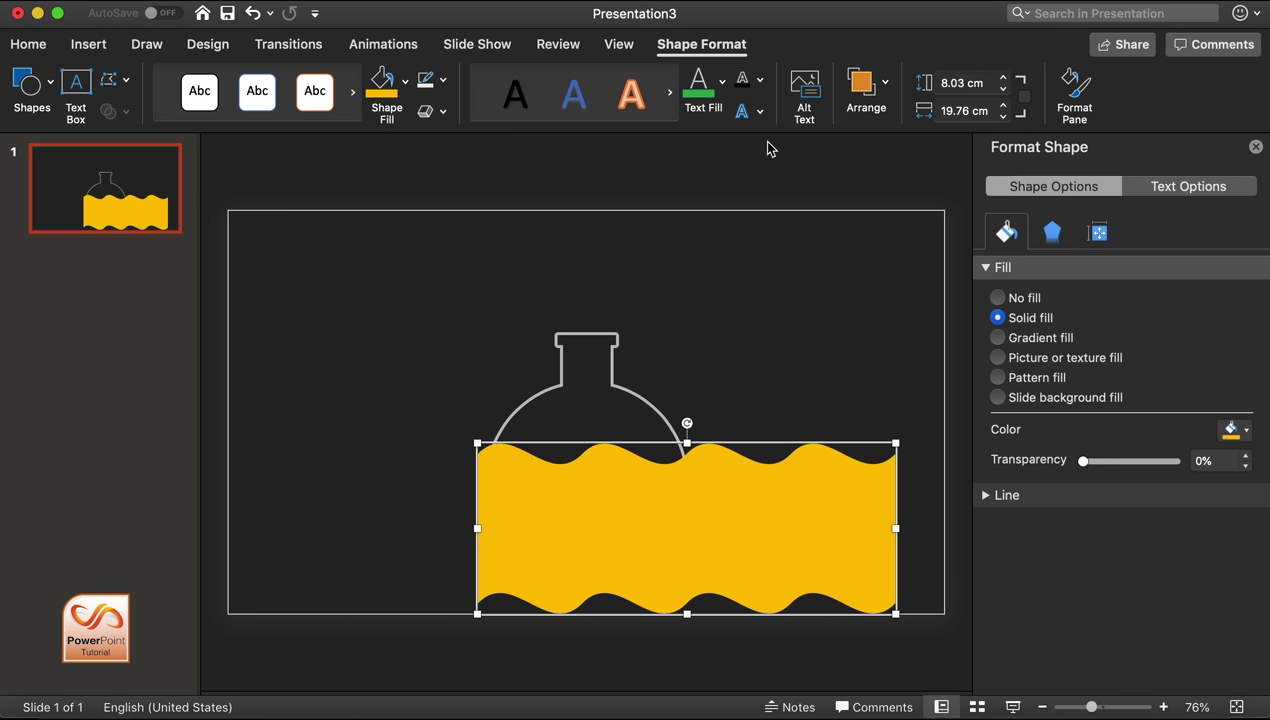
# Step: Try a line motion path on the wave, shift the wave back, and revisit the path options
pyautogui.click(417, 46)
pyautogui.click(829, 84)
pyautogui.click(941, 172)
pyautogui.moveTo(627, 522); pyautogui.dragTo(521, 527)
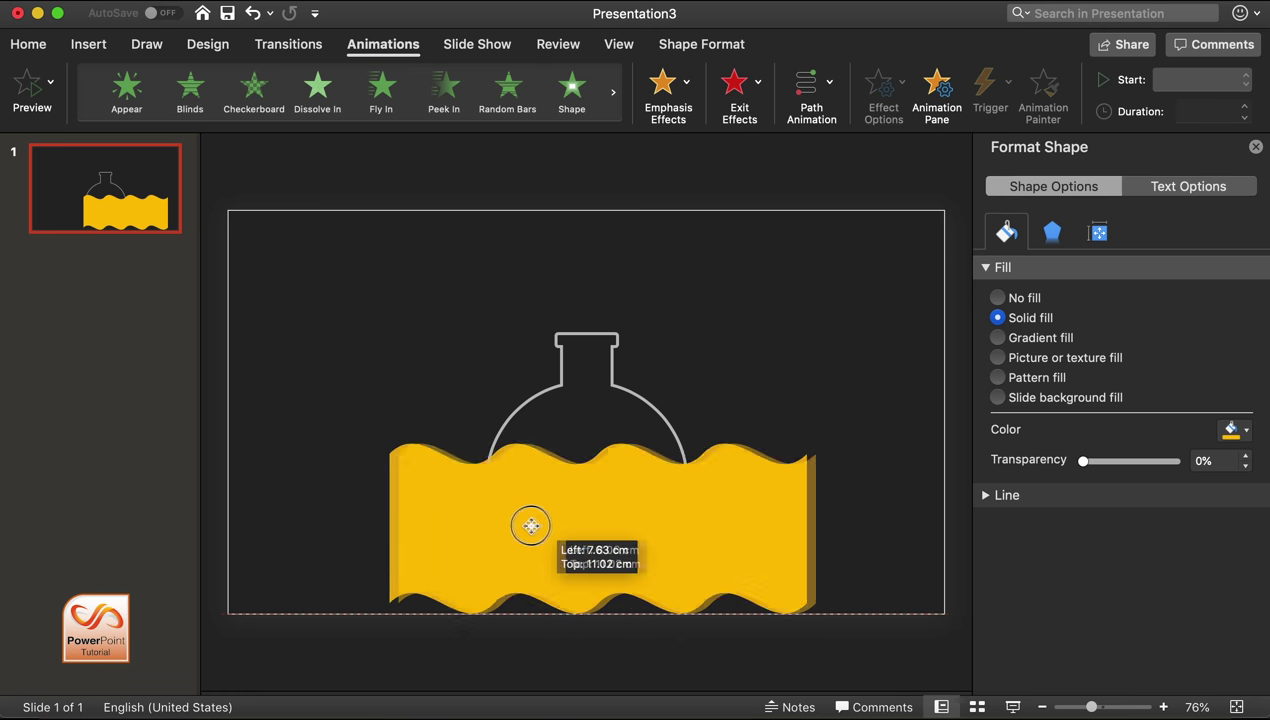
pyautogui.moveTo(642, 509); pyautogui.dragTo(745, 508)
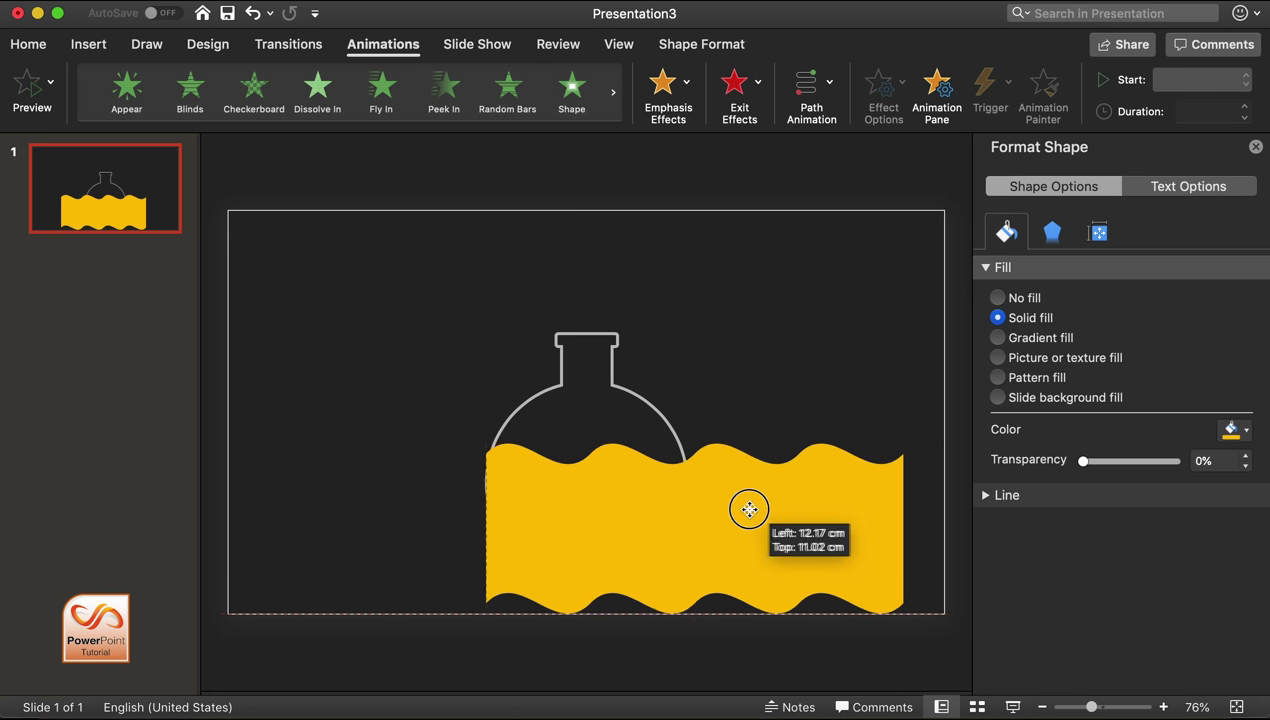
pyautogui.click(812, 93)
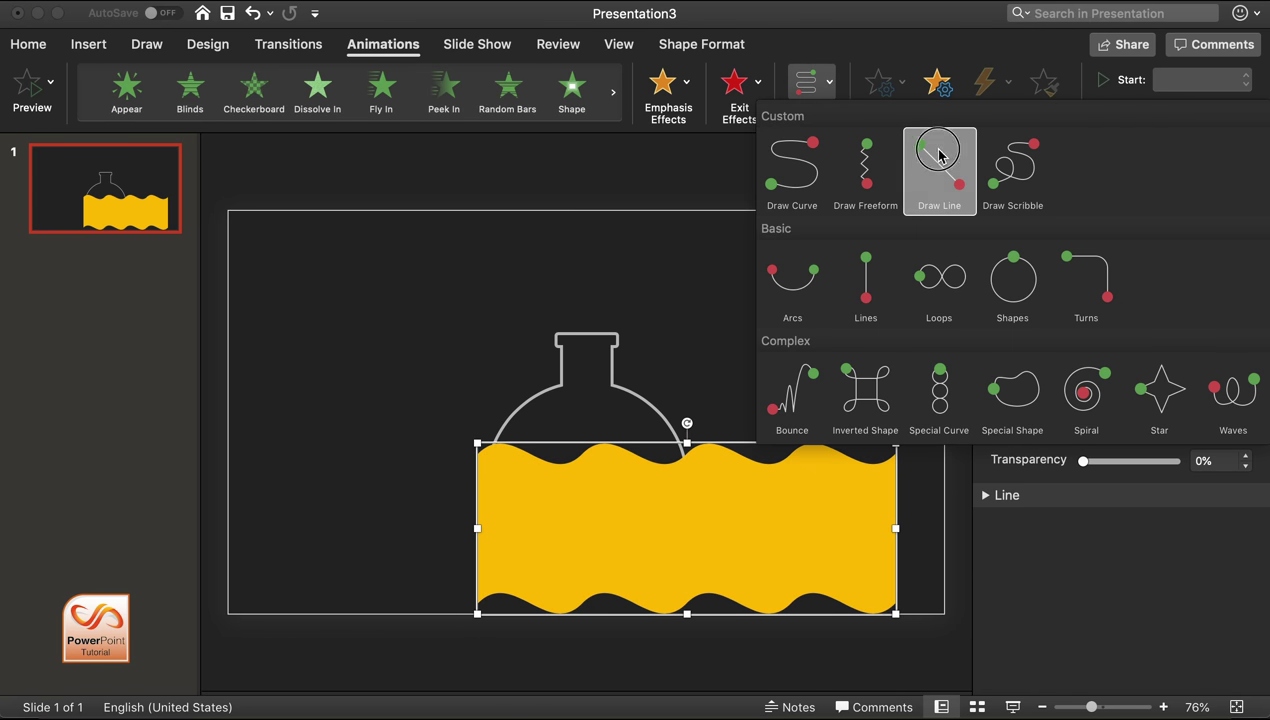
# Step: Try a long leftward line path on the wave, then undo it and reposition the wave
pyautogui.click(937, 172)
pyautogui.moveTo(610, 535); pyautogui.dragTo(468, 536)
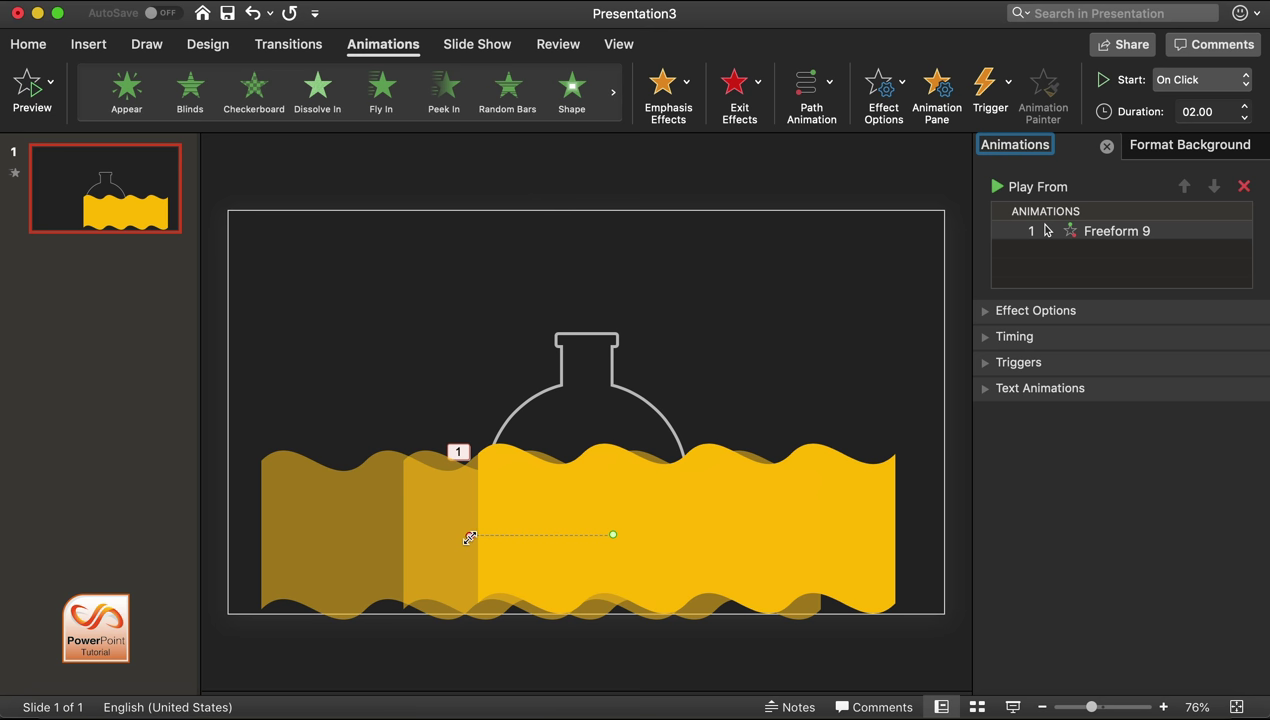
pyautogui.moveTo(466, 536); pyautogui.dragTo(394, 535)
pyautogui.press('super+z')
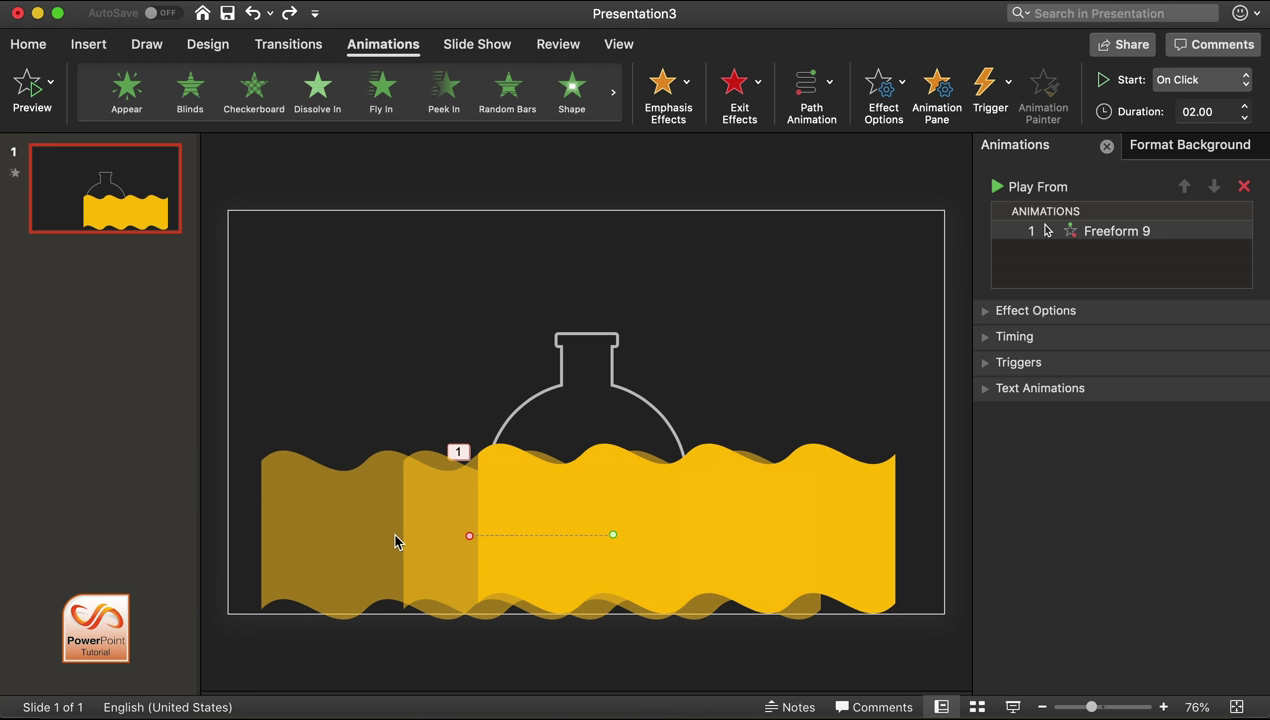
pyautogui.press('super+z')
pyautogui.press('super+z')
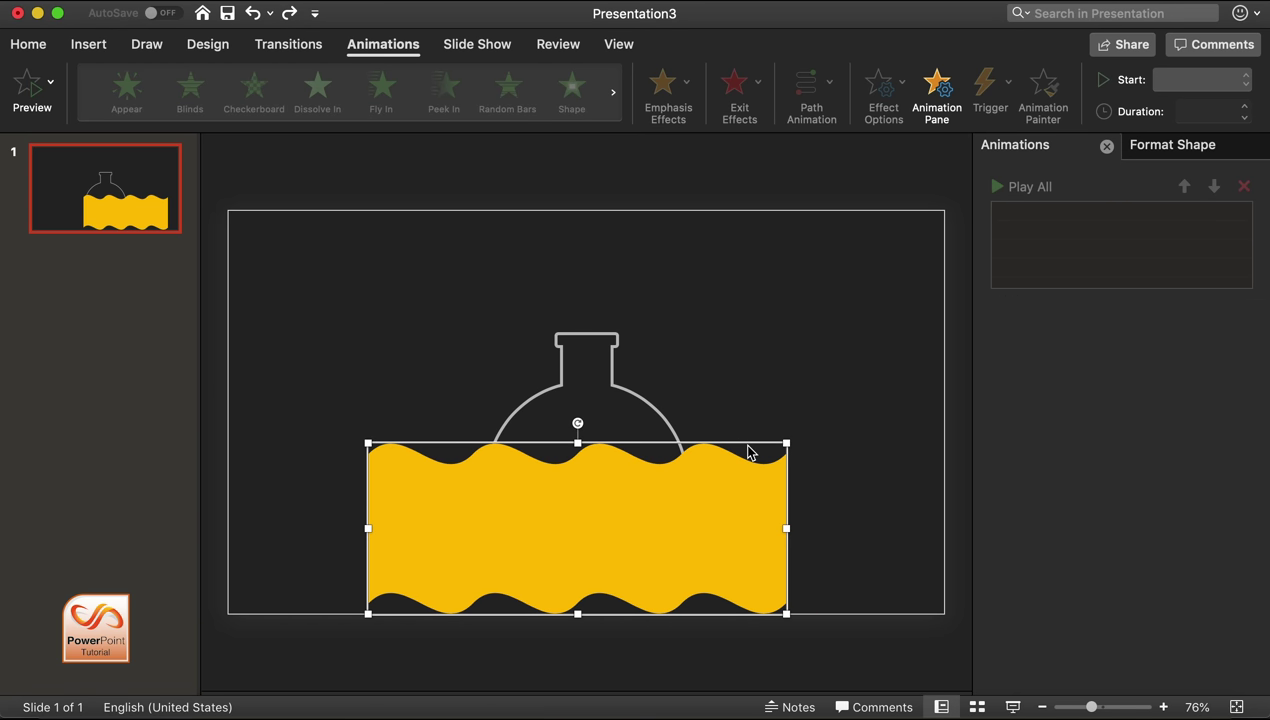
pyautogui.moveTo(575, 539); pyautogui.dragTo(647, 538)
# Step: Give the wave a short horizontal Draw Line motion path and expand its Timing settings
pyautogui.click(829, 87)
pyautogui.click(933, 170)
pyautogui.moveTo(658, 533); pyautogui.dragTo(448, 530)
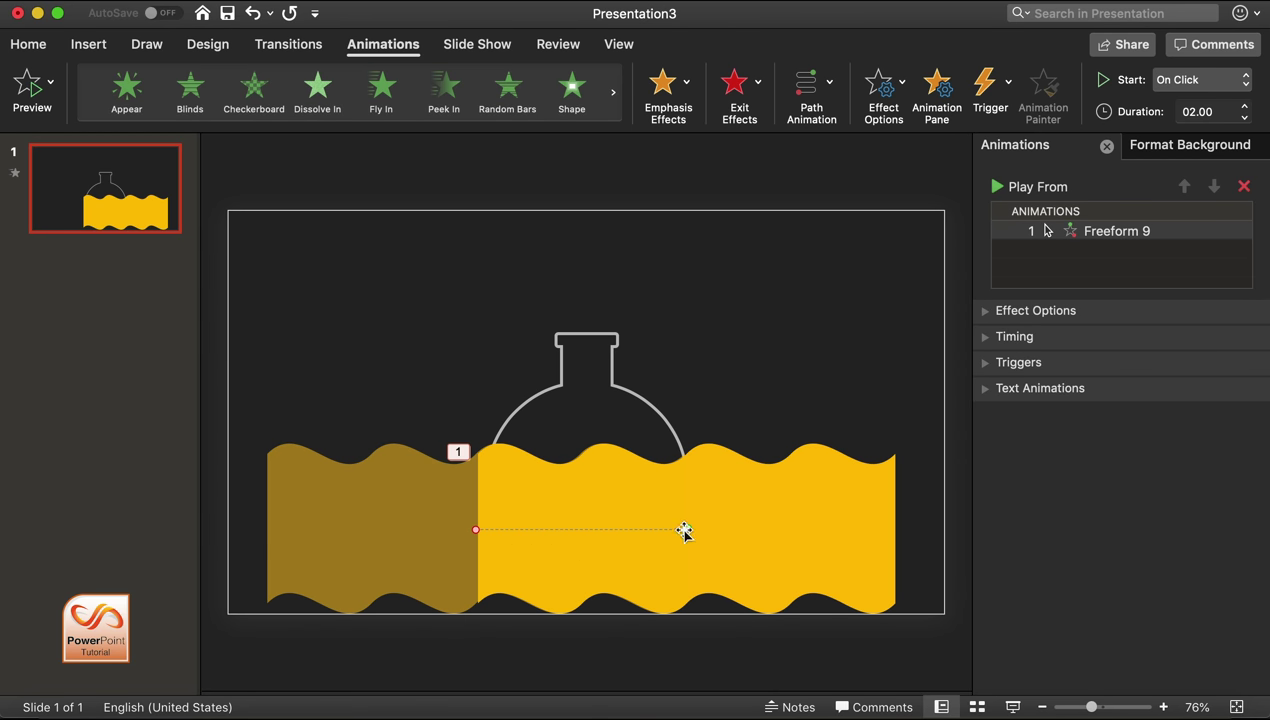
pyautogui.moveTo(475, 529); pyautogui.dragTo(582, 539)
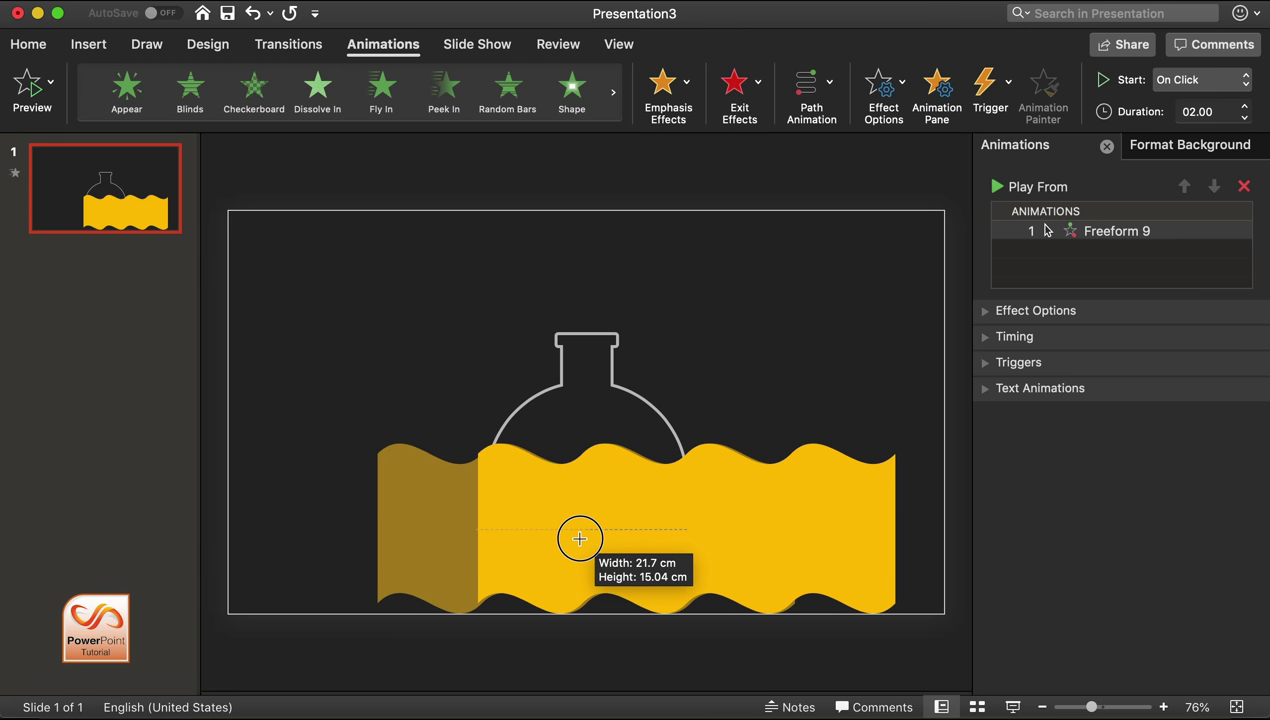
pyautogui.moveTo(580, 539); pyautogui.dragTo(580, 541)
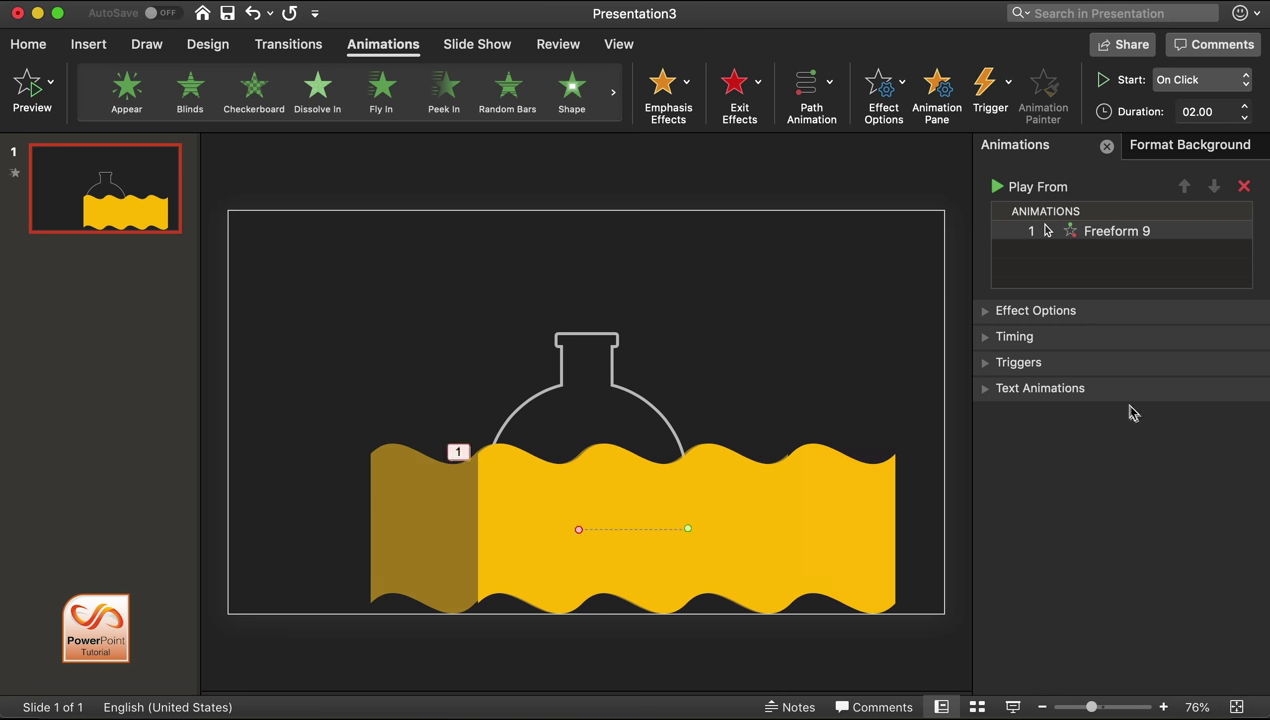
pyautogui.click(986, 340)
pyautogui.click(1120, 372)
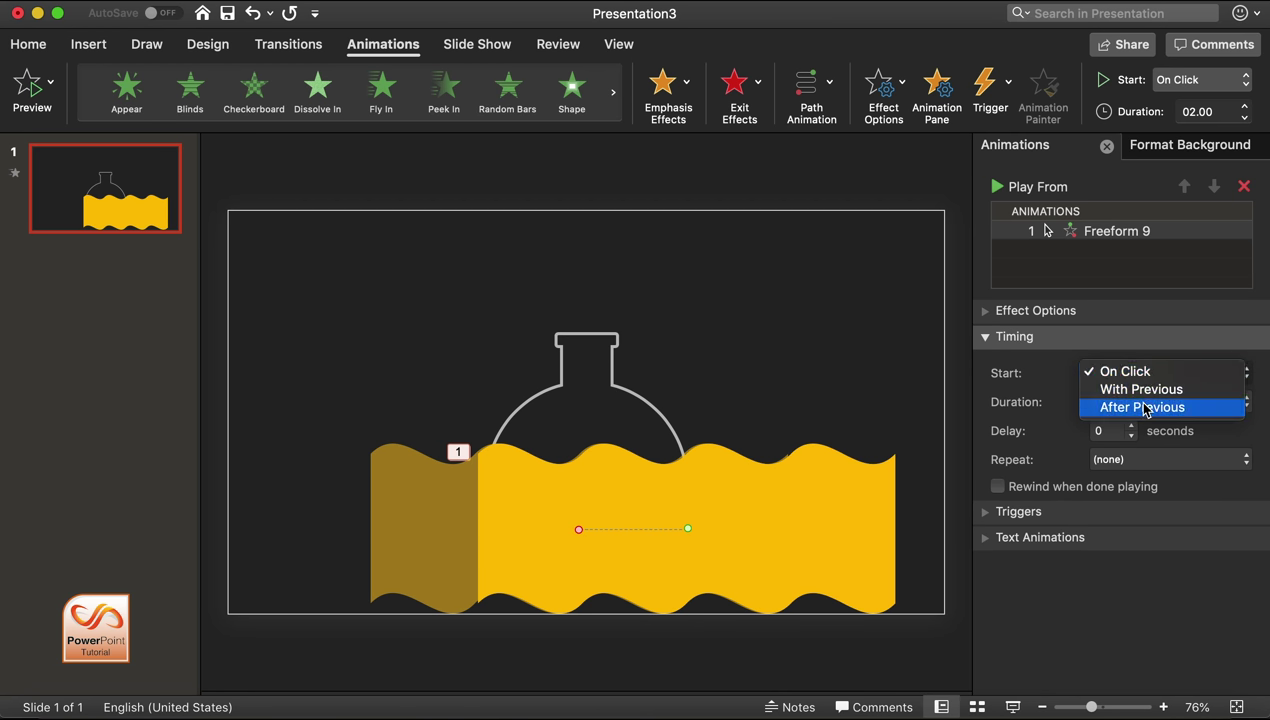
# Step: Set the wave animation to start After Previous and repeat Until End of Slide
pyautogui.click(1145, 408)
pyautogui.click(1134, 459)
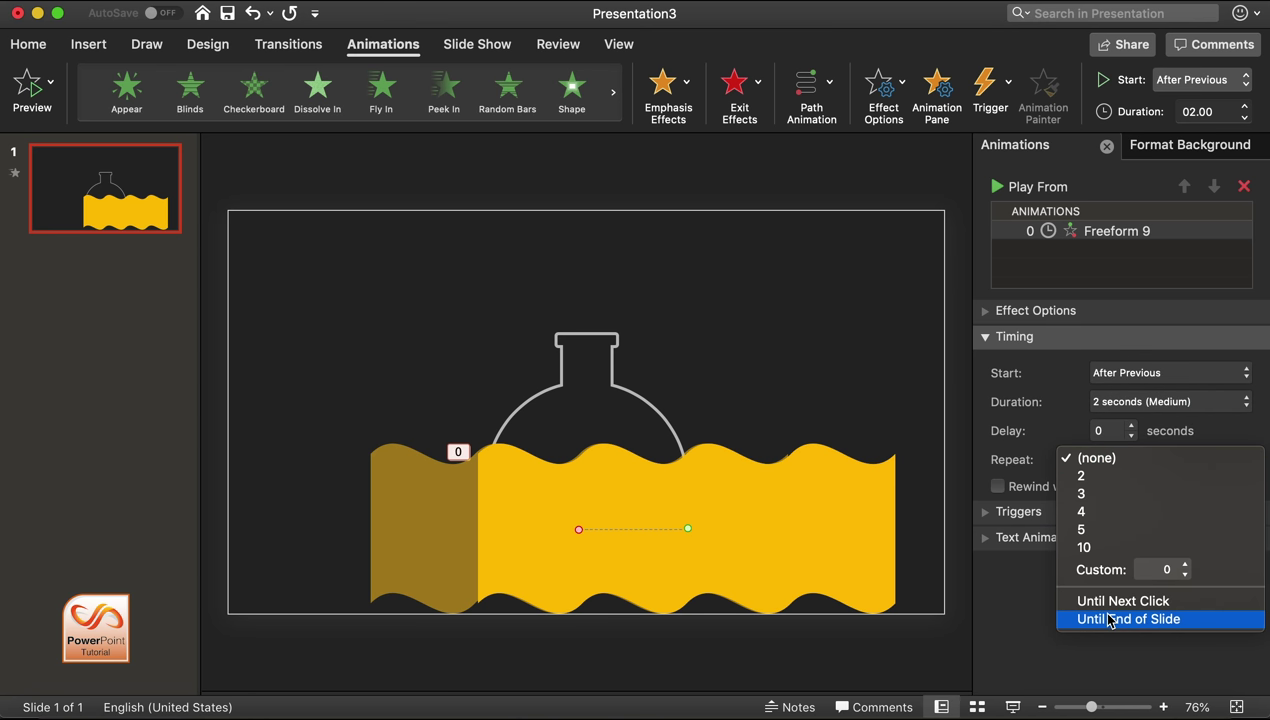
pyautogui.click(1110, 620)
# Step: Preview the looping wave in Slide Show, exit, and select the wave again
pyautogui.click(1055, 313)
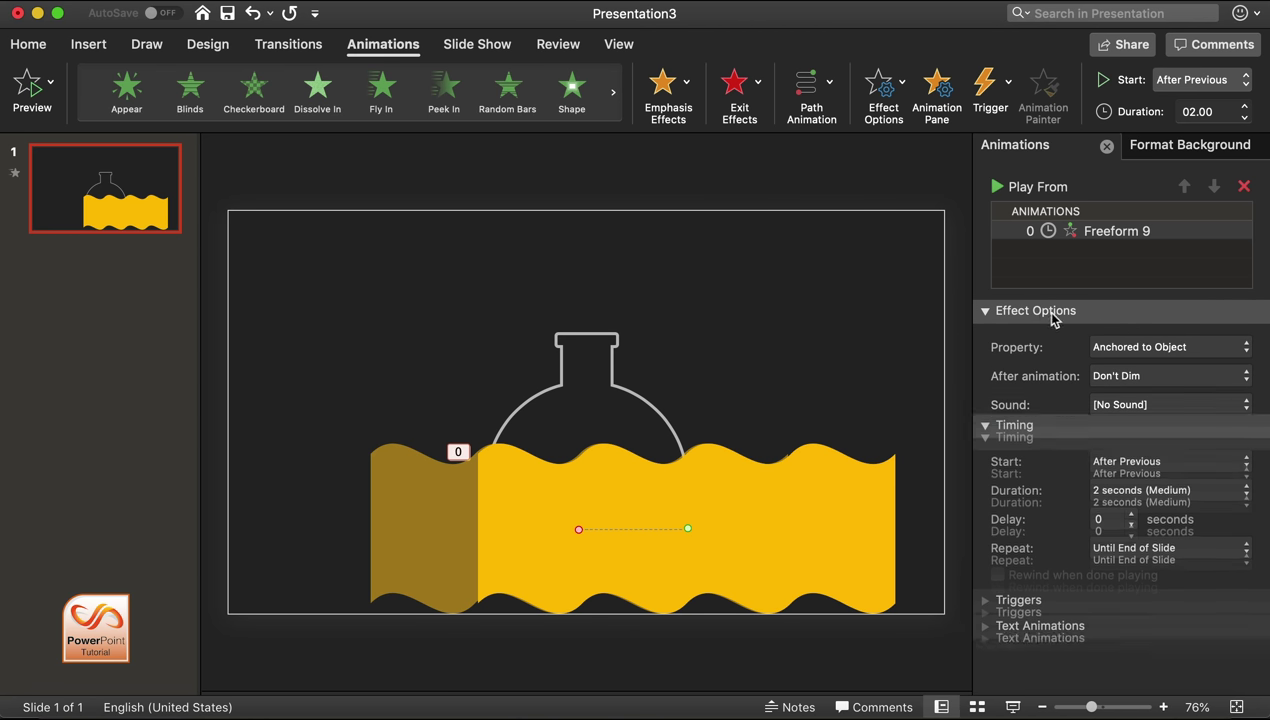
pyautogui.scroll(-1, 1002, 502)
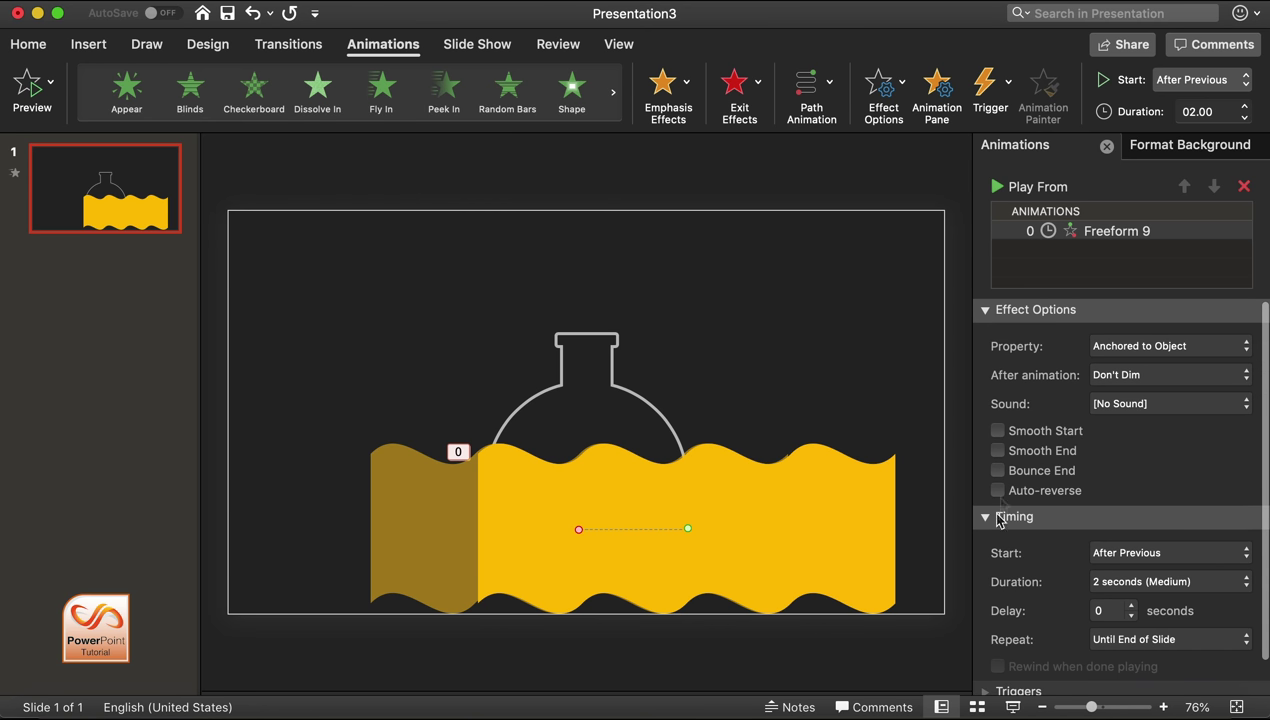
pyautogui.click(1014, 707)
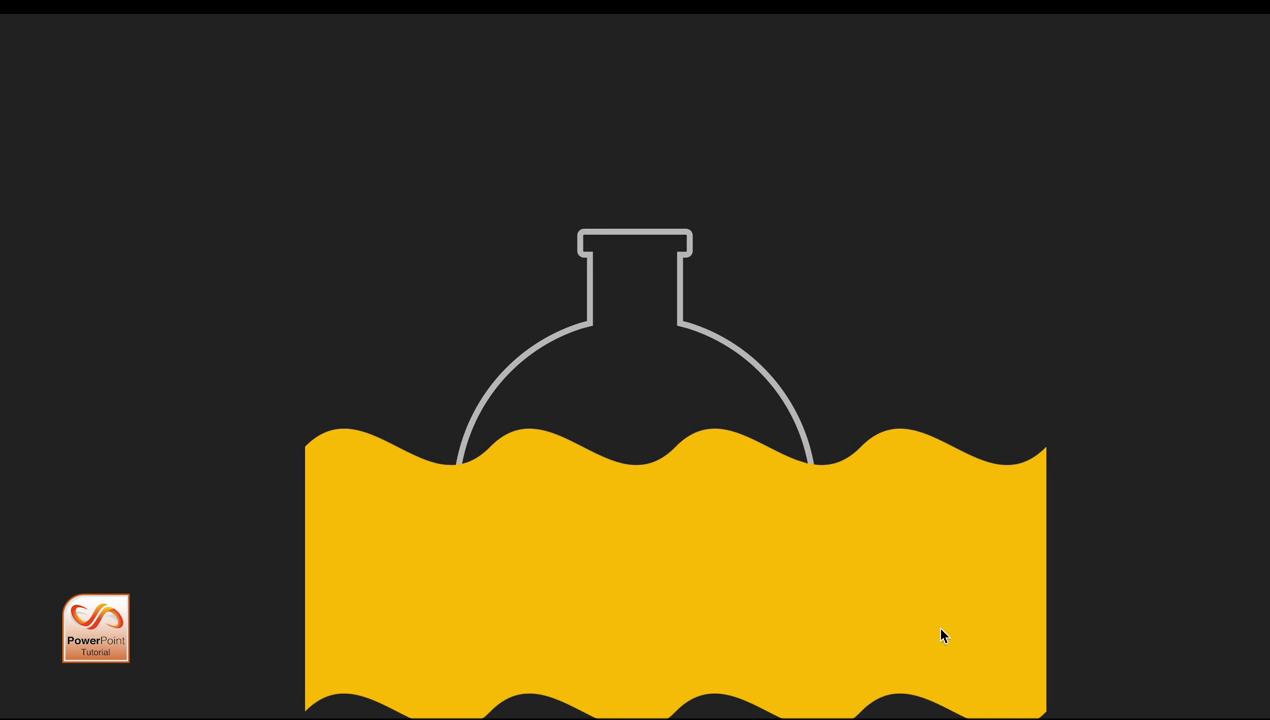
pyautogui.press('Escape')
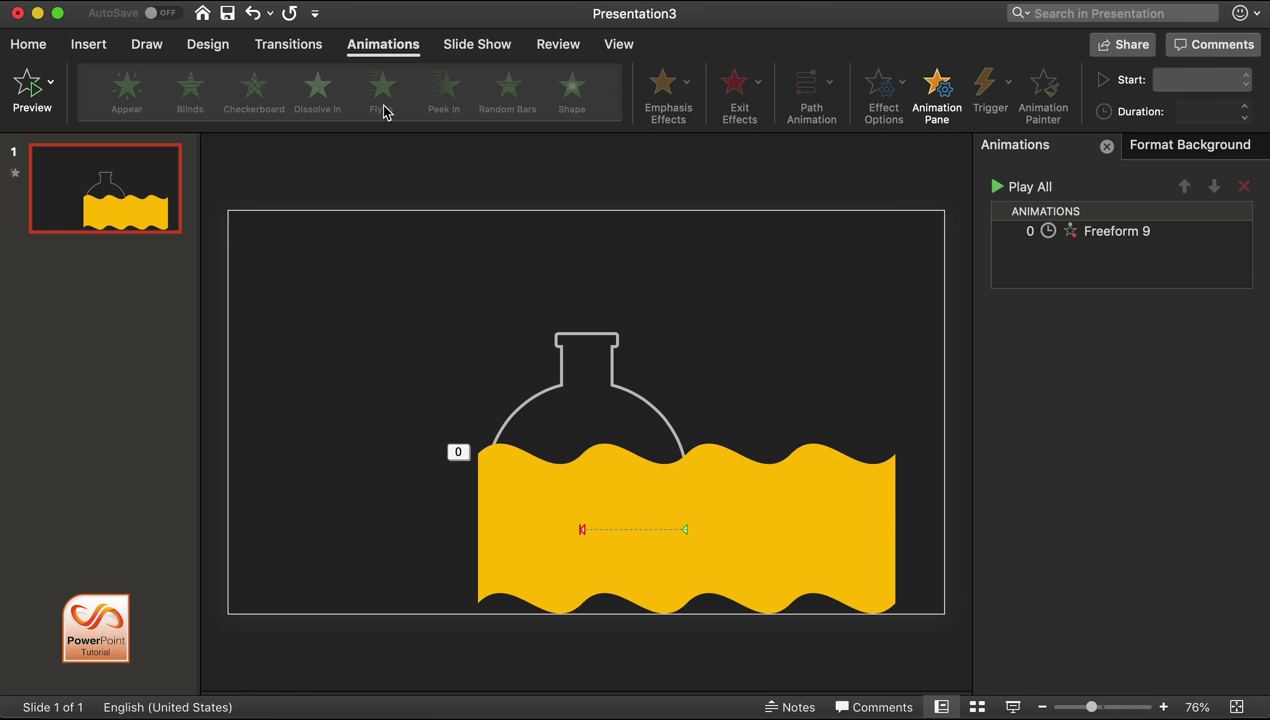
pyautogui.click(741, 474)
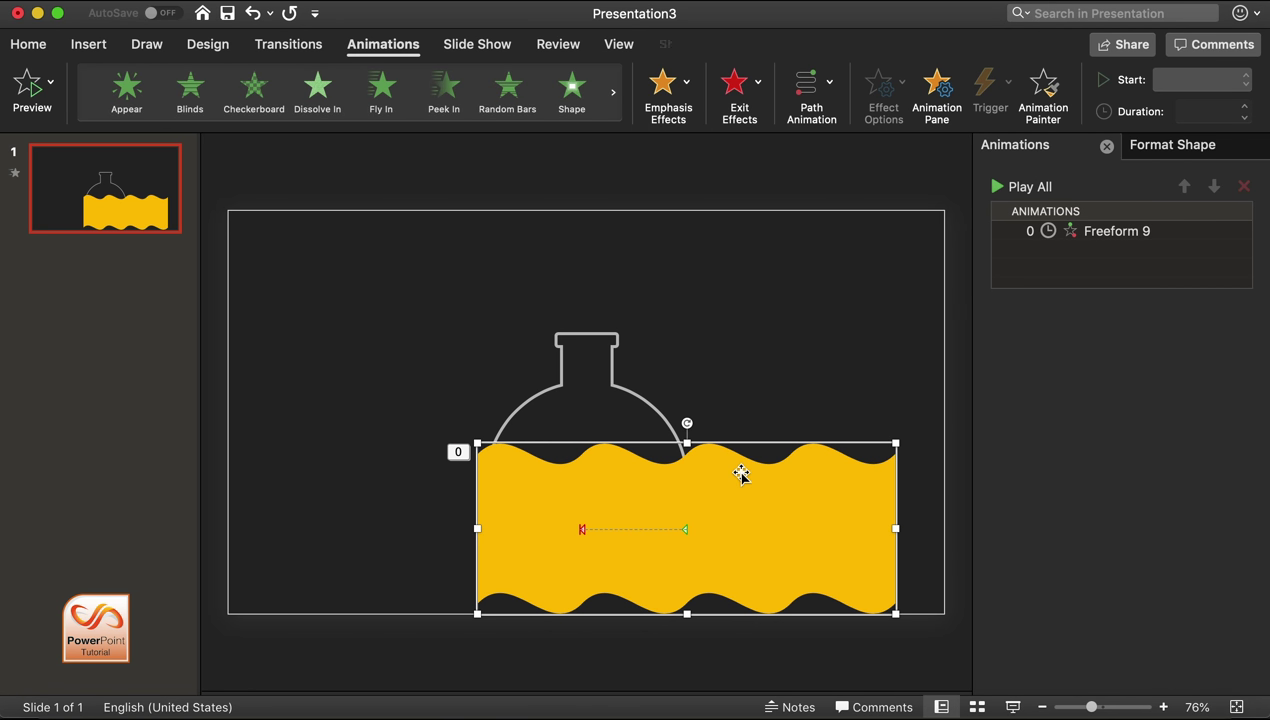
# Step: Duplicate the wave and delete the copy's Freeform 10 animation
pyautogui.press('super+d')
pyautogui.moveTo(760, 499); pyautogui.dragTo(577, 333)
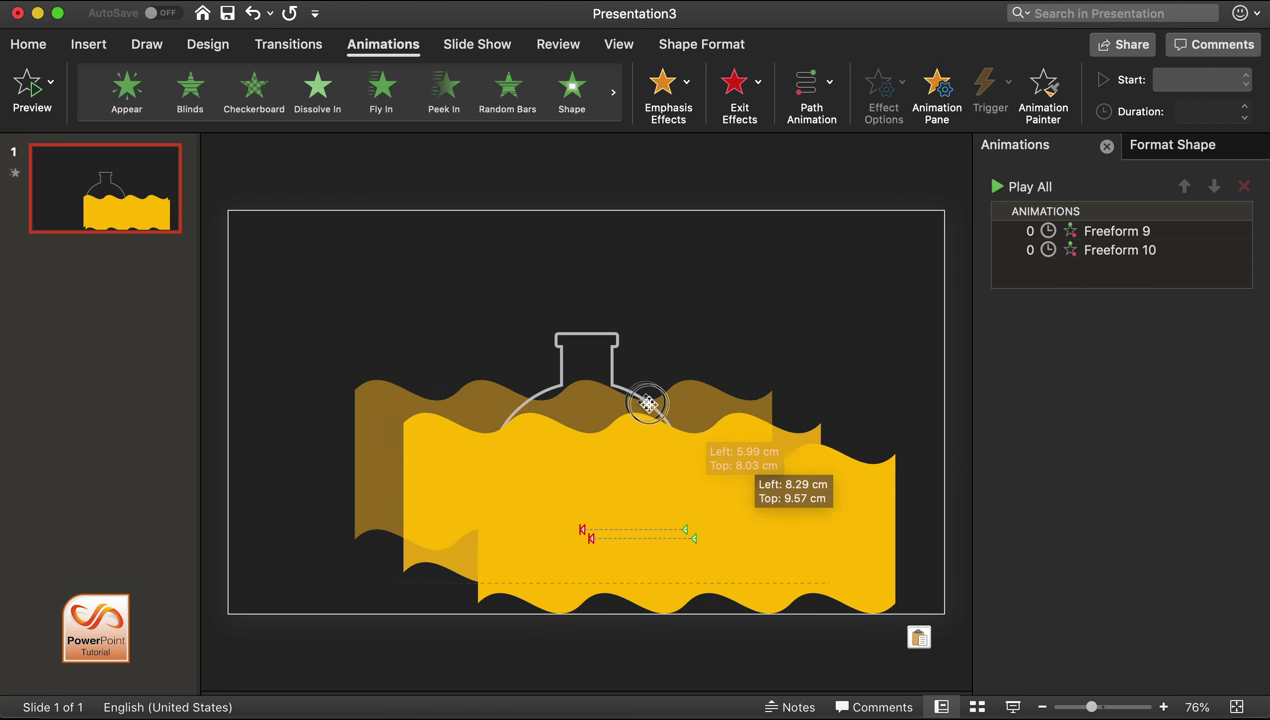
pyautogui.click(1146, 250)
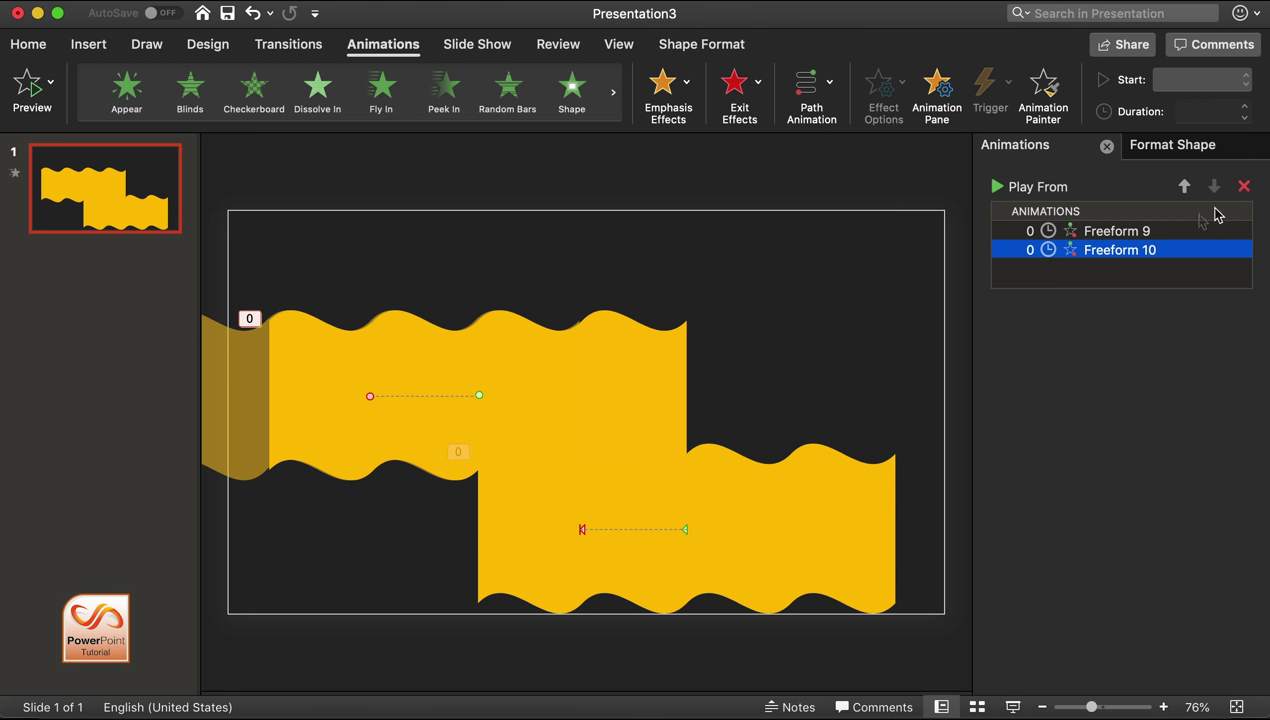
pyautogui.click(1244, 186)
# Step: Move the copy down level with the original wave and stretch it horizontally
pyautogui.click(706, 278)
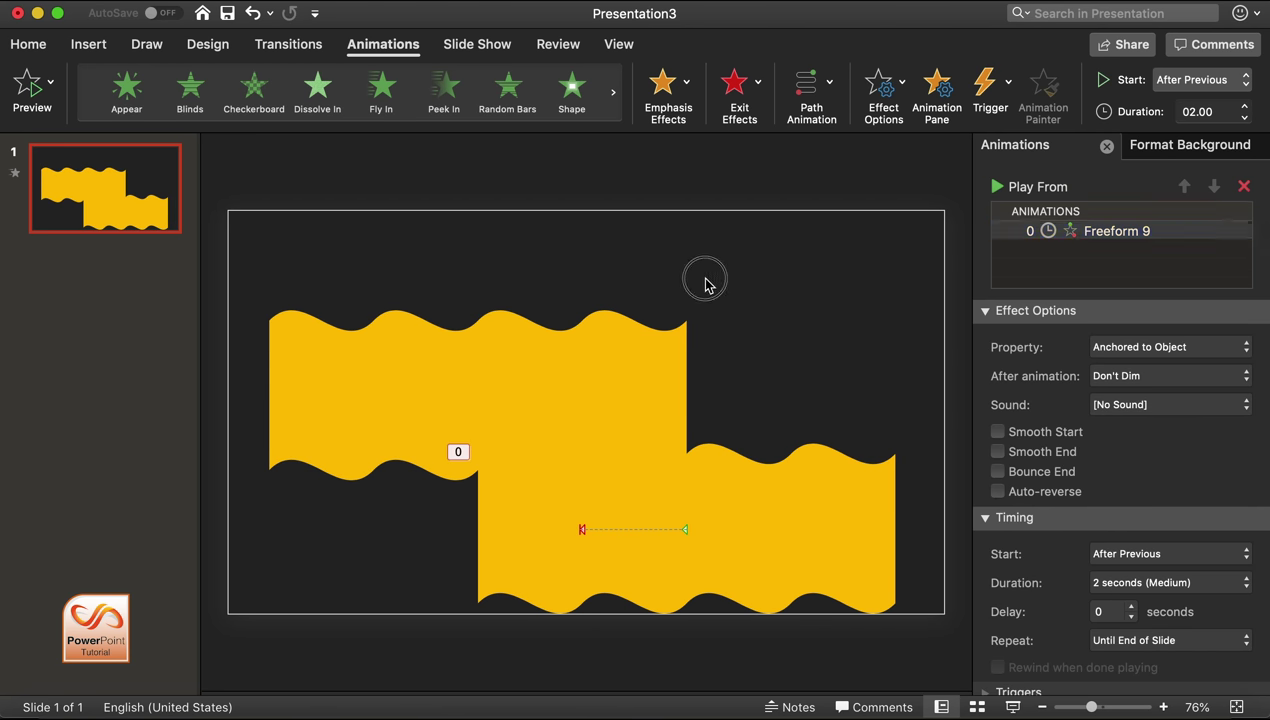
pyautogui.click(618, 360)
pyautogui.moveTo(610, 363)
pyautogui.mouseDown()
pyautogui.moveTo(574, 467)
pyautogui.moveTo(622, 490)
pyautogui.mouseUp()
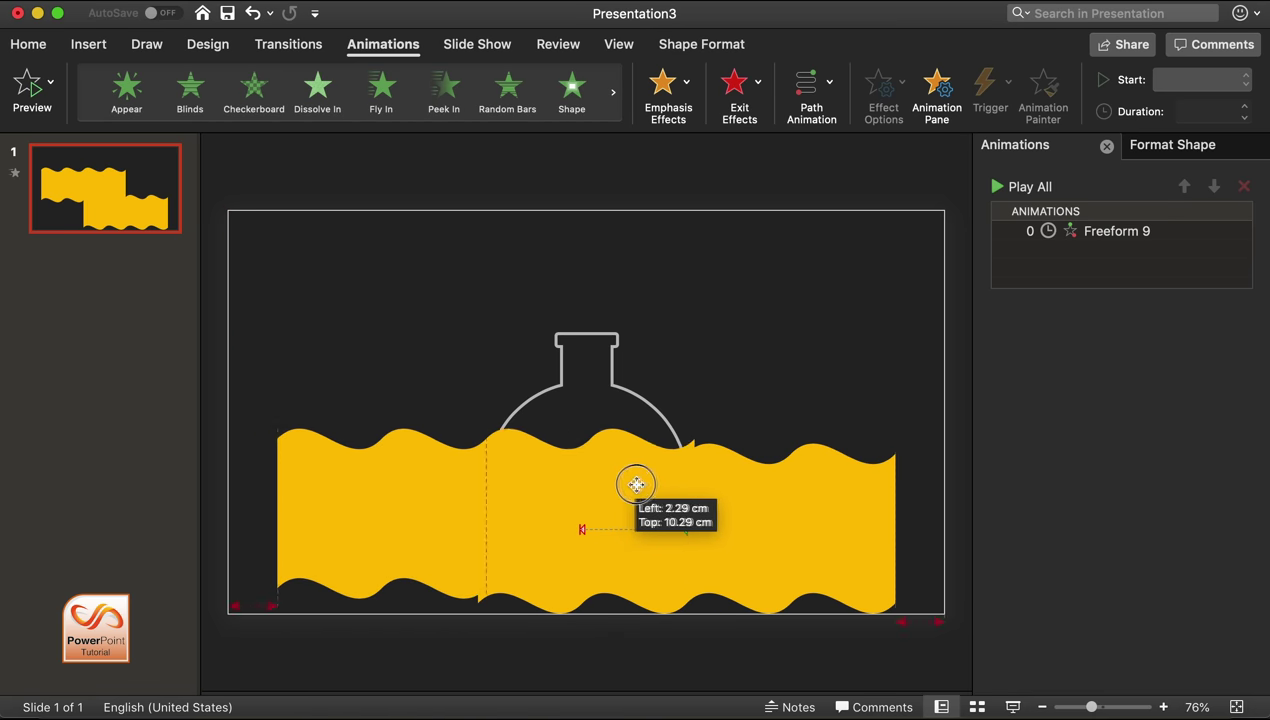
pyautogui.moveTo(695, 527); pyautogui.dragTo(774, 527)
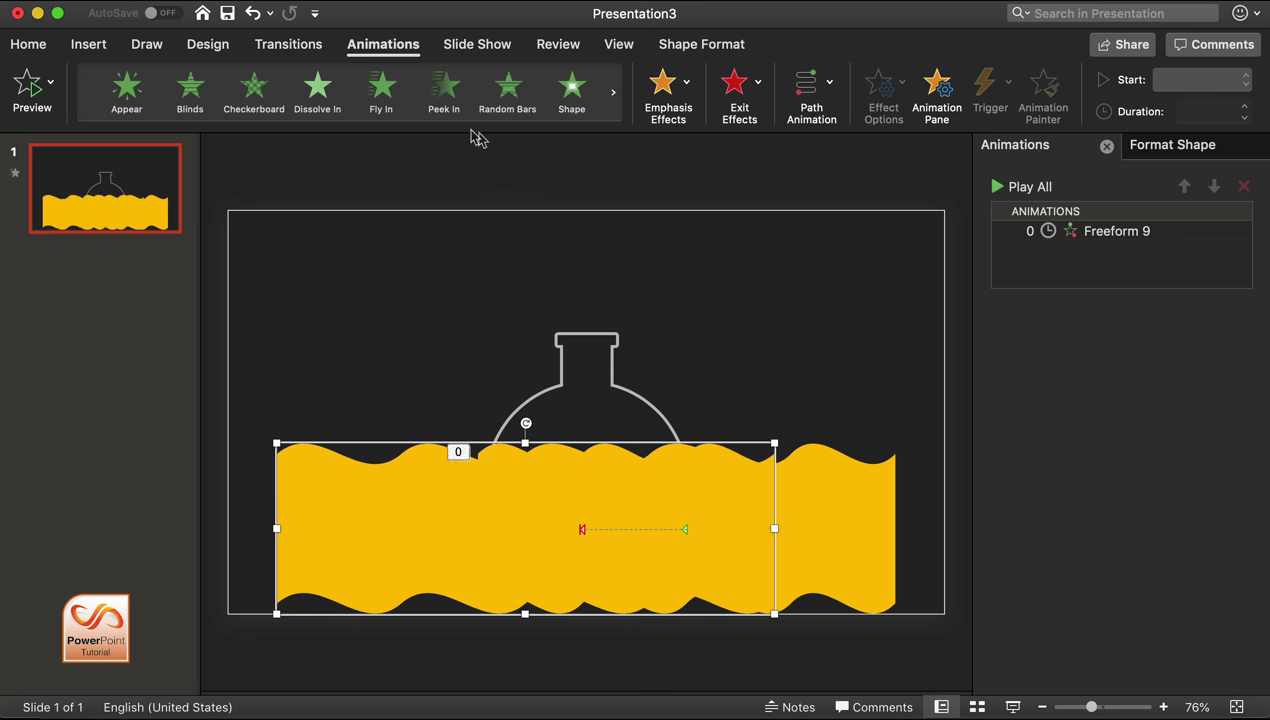
pyautogui.click(29, 44)
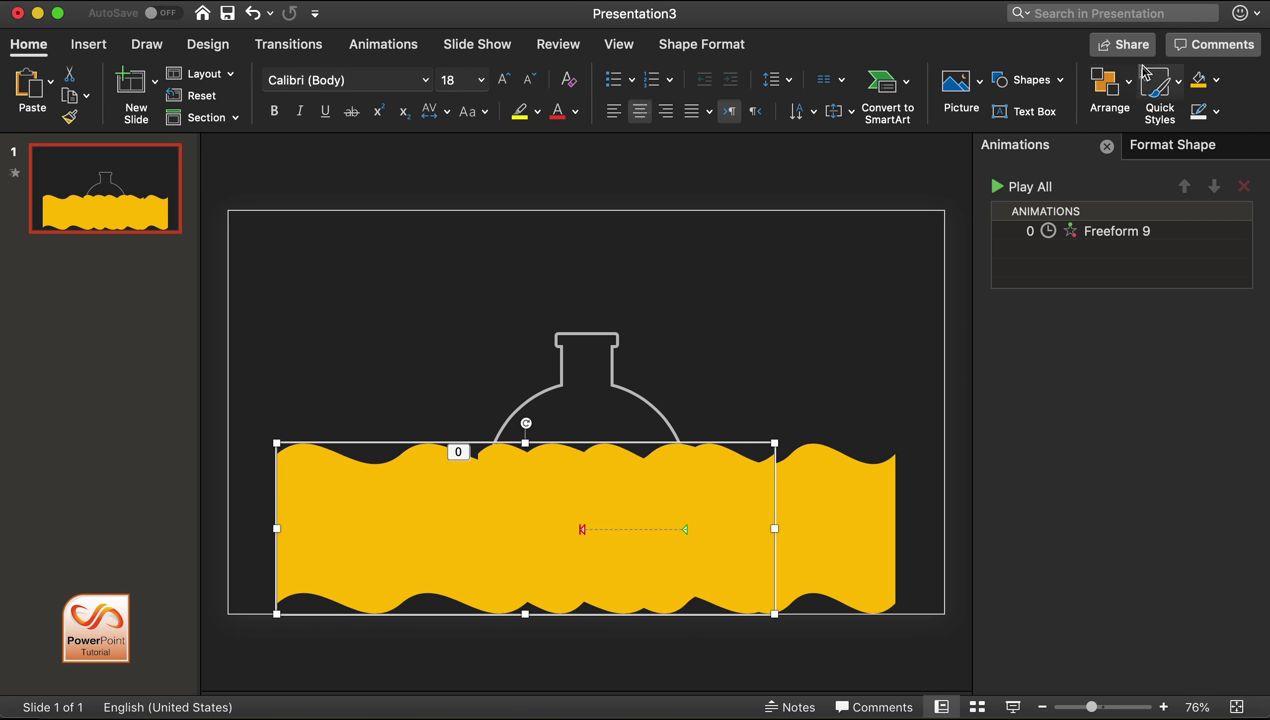
# Step: Fill the duplicated front wave with orange picked from More Fill Colors
pyautogui.click(1217, 82)
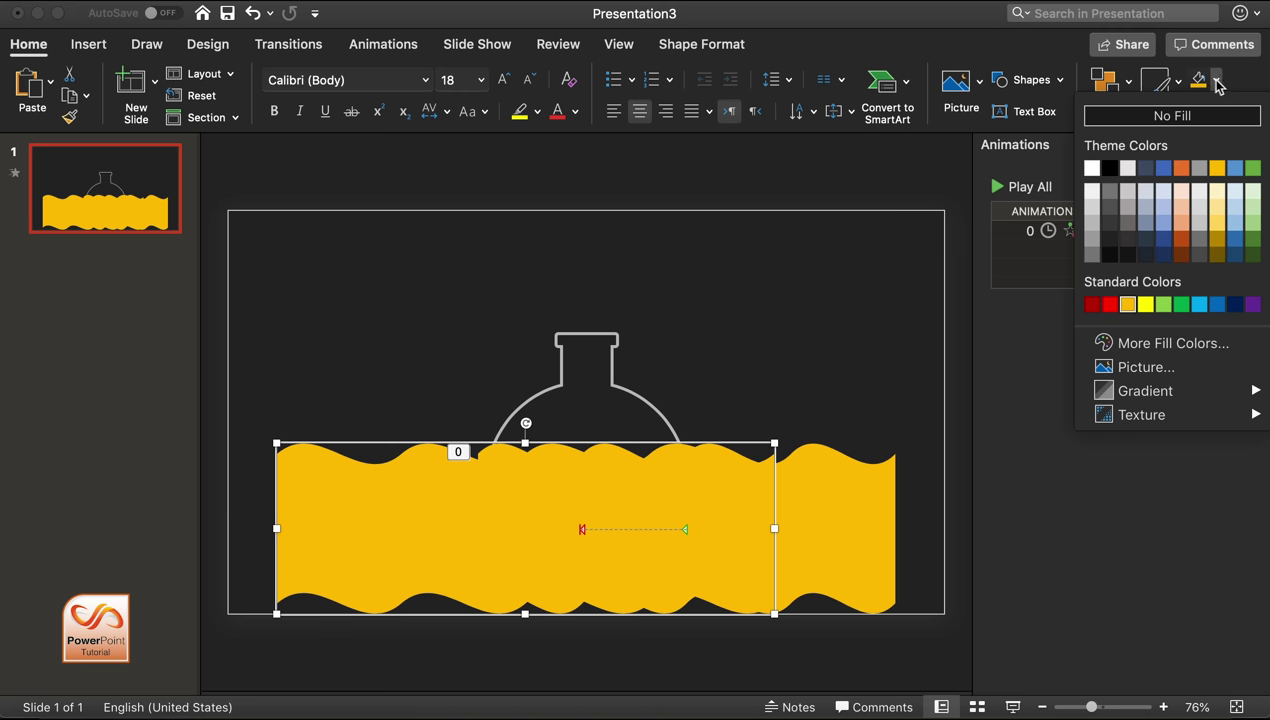
pyautogui.click(1148, 343)
pyautogui.click(674, 186)
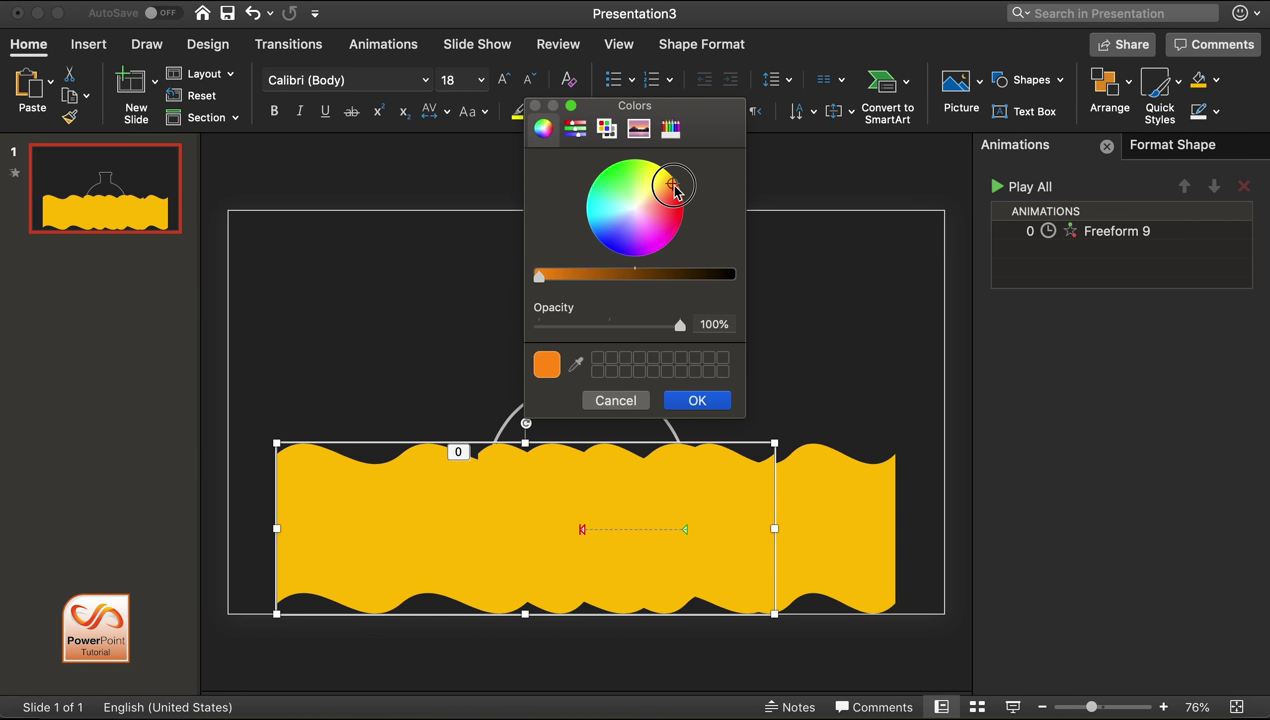
pyautogui.click(726, 403)
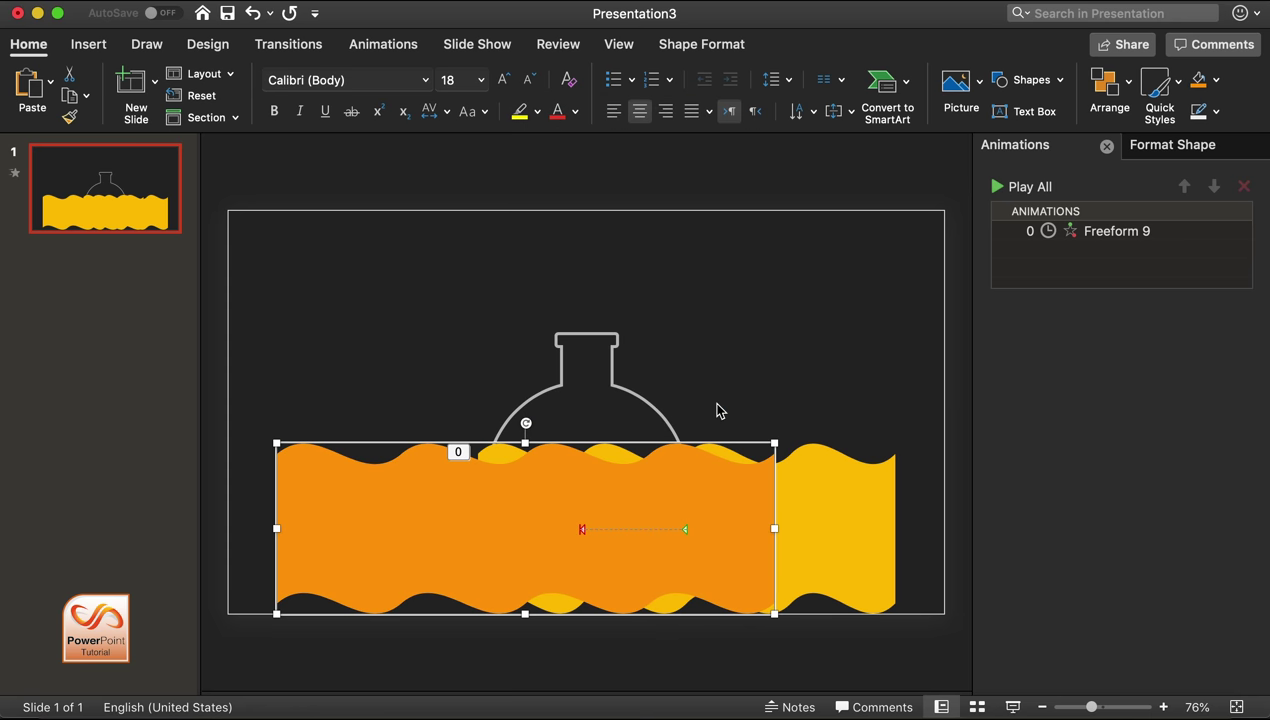
pyautogui.rightClick(397, 472)
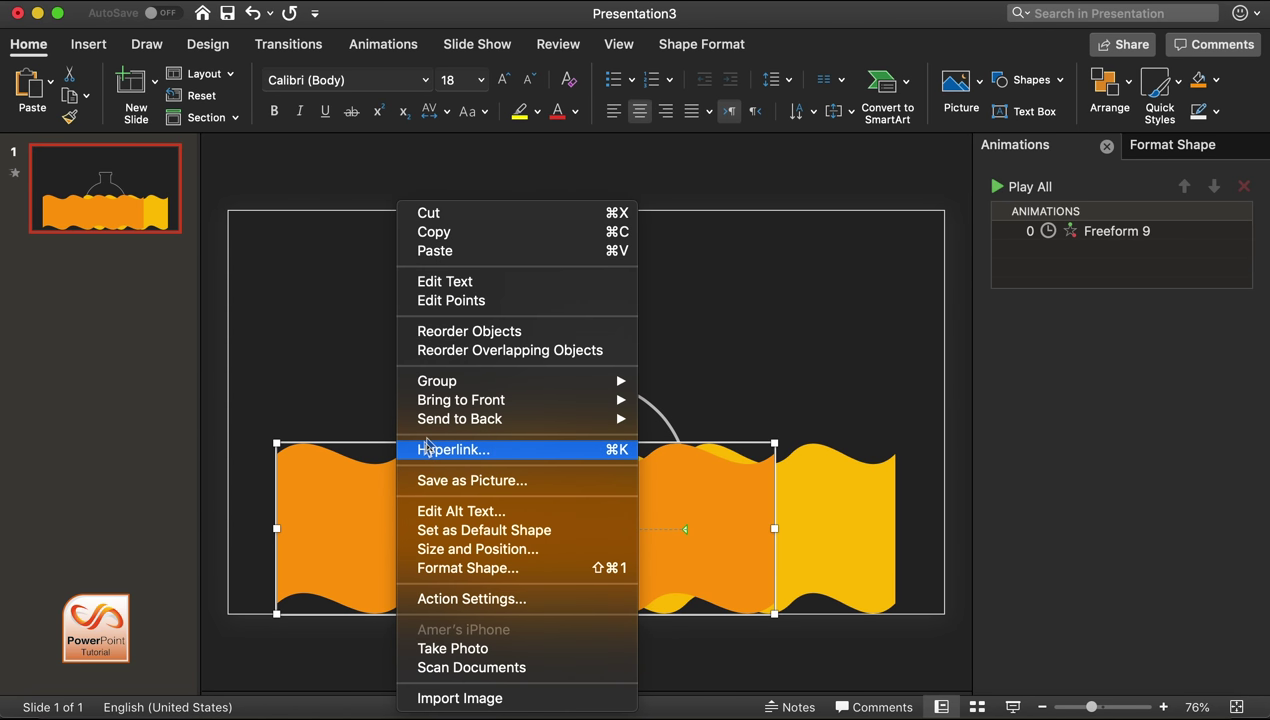
# Step: Send the orange wave to the back, then shift and widen it toward the slide's left edge
pyautogui.moveTo(576, 429)
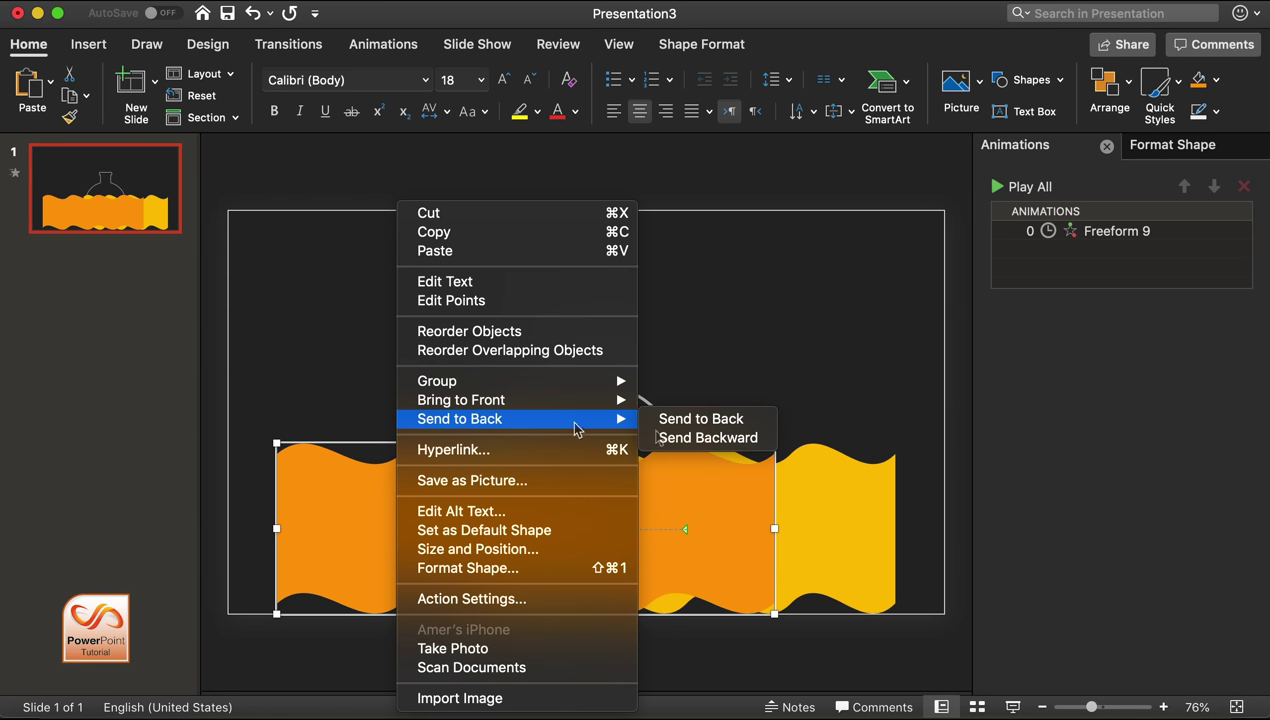
pyautogui.click(741, 422)
pyautogui.moveTo(420, 483)
pyautogui.mouseDown()
pyautogui.moveTo(333, 465)
pyautogui.moveTo(377, 463)
pyautogui.mouseUp()
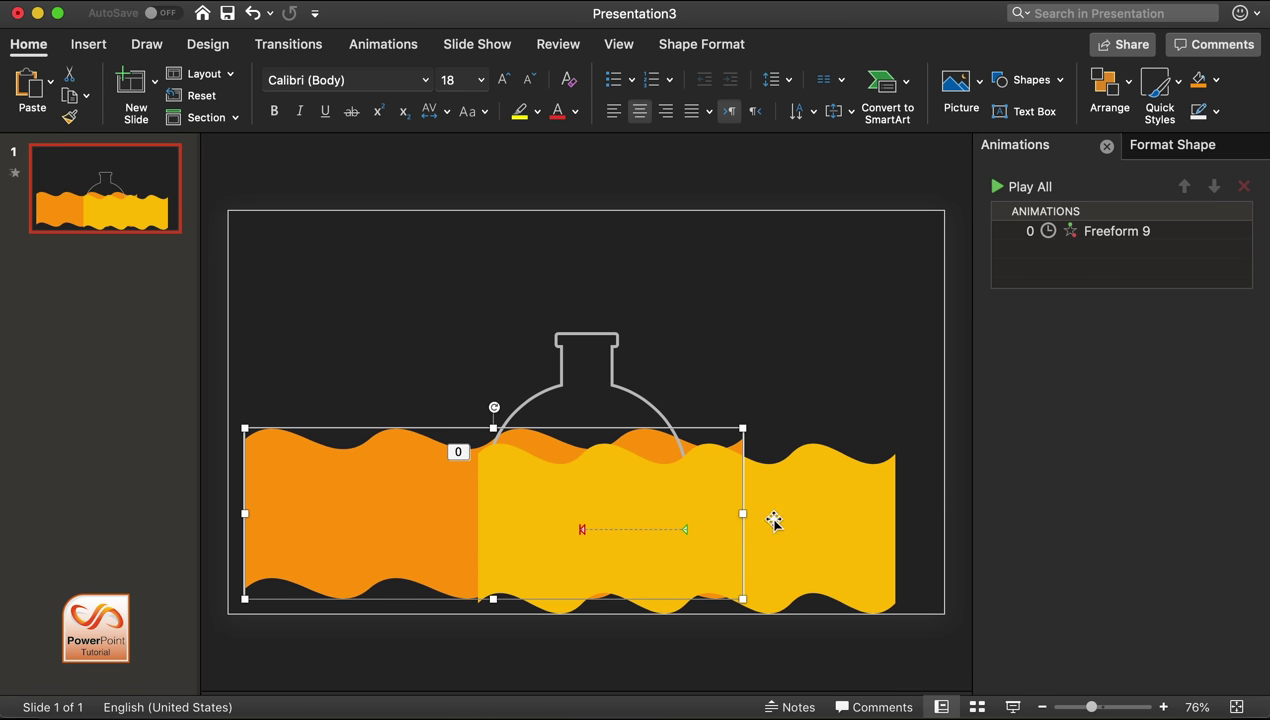
pyautogui.moveTo(745, 514); pyautogui.dragTo(777, 514)
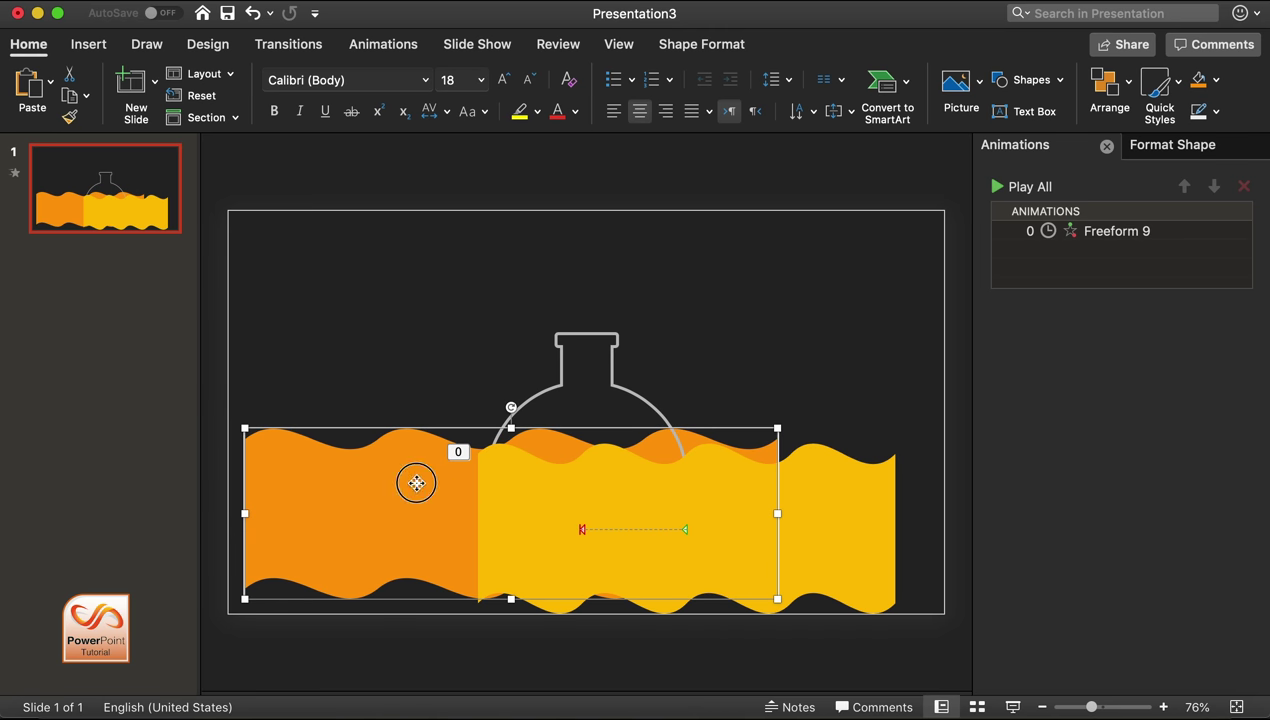
pyautogui.moveTo(413, 485); pyautogui.dragTo(408, 492)
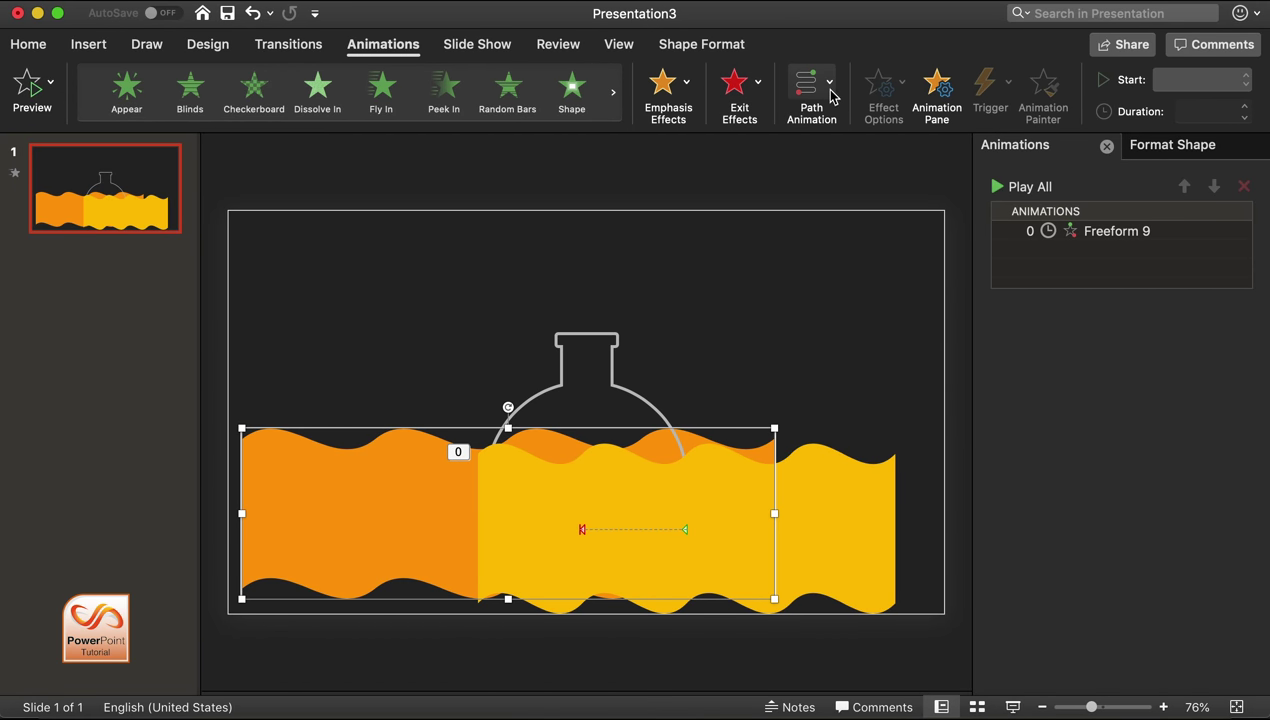
# Step: Give the orange wave a short horizontal line motion path with smooth start and end off
pyautogui.click(808, 84)
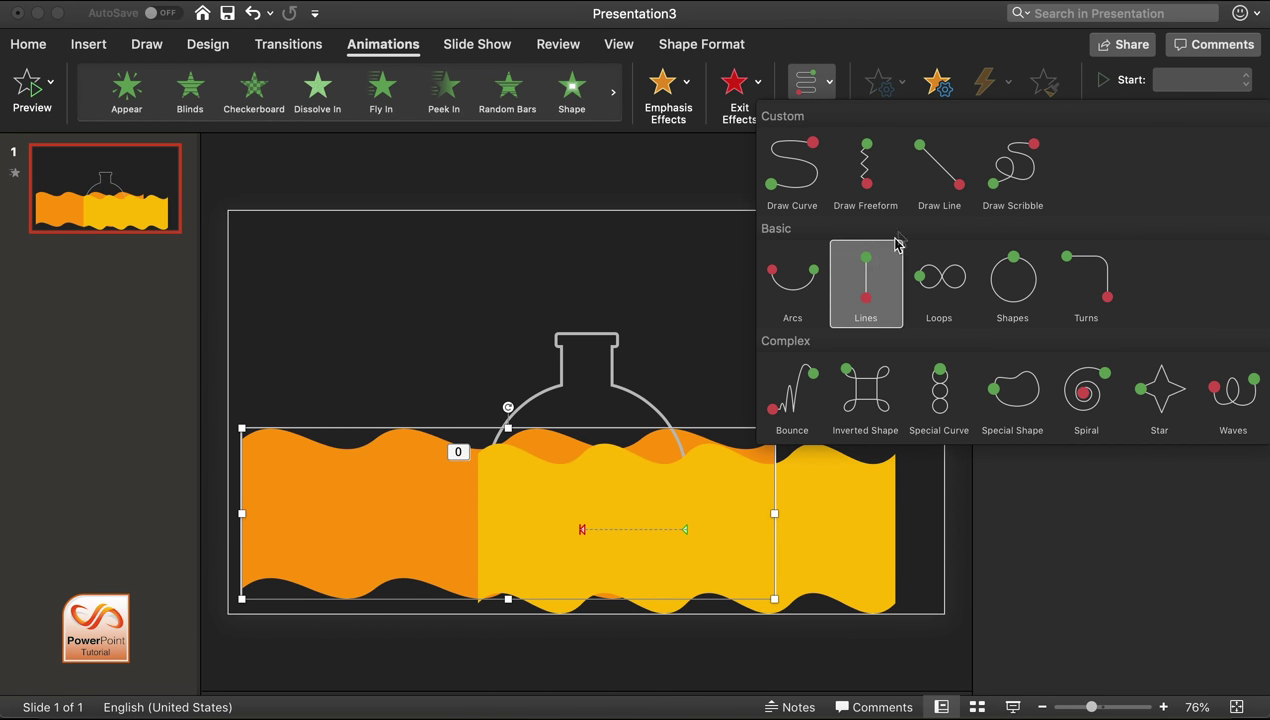
pyautogui.click(932, 183)
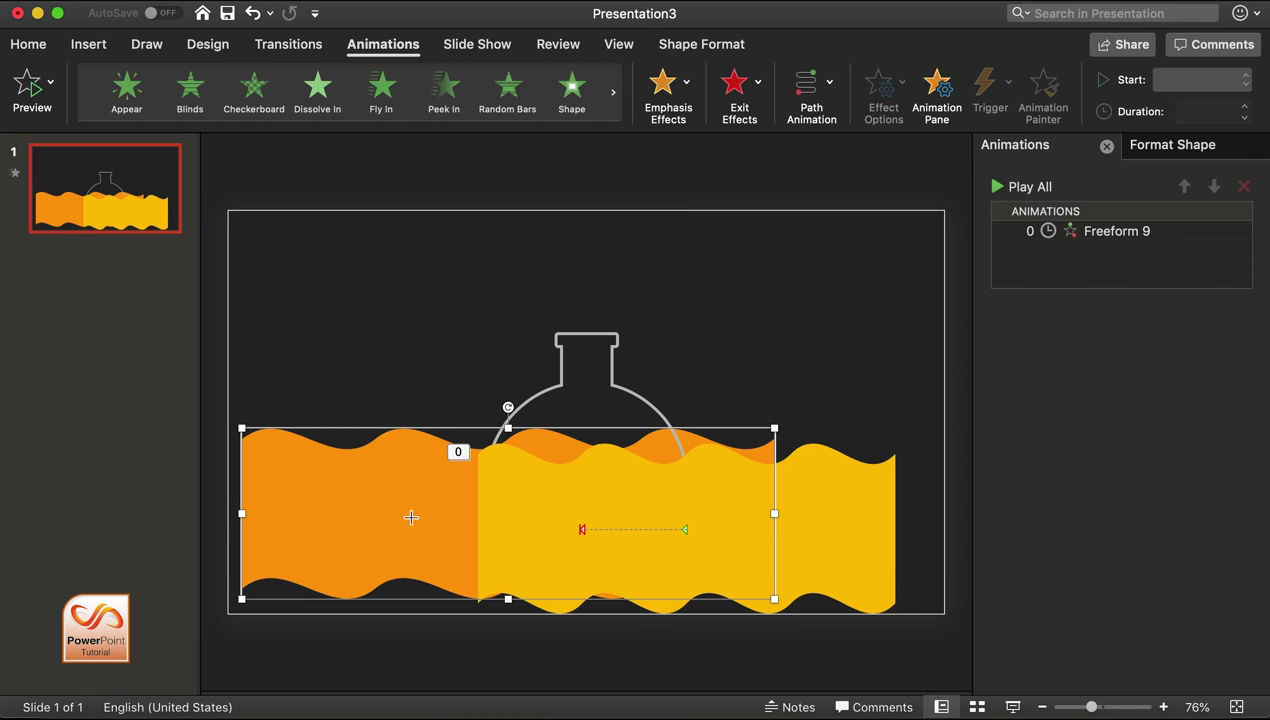
pyautogui.moveTo(411, 517); pyautogui.dragTo(578, 522)
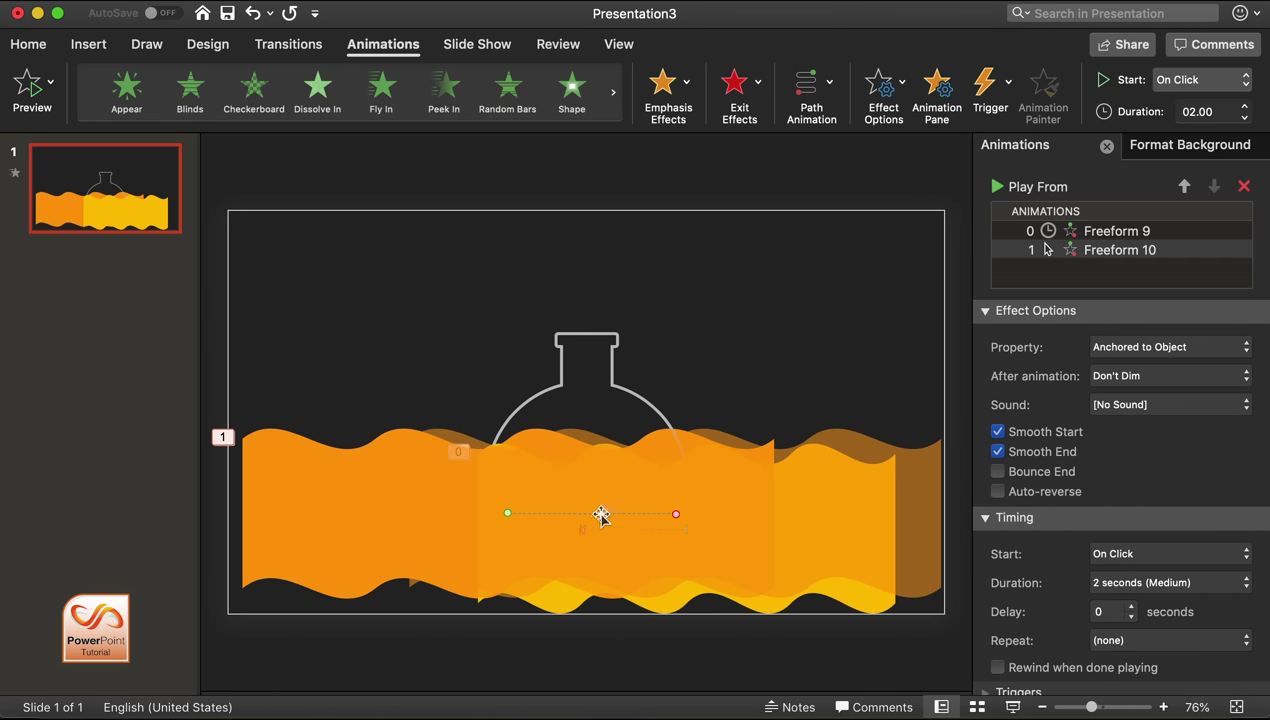
pyautogui.moveTo(675, 513); pyautogui.dragTo(642, 515)
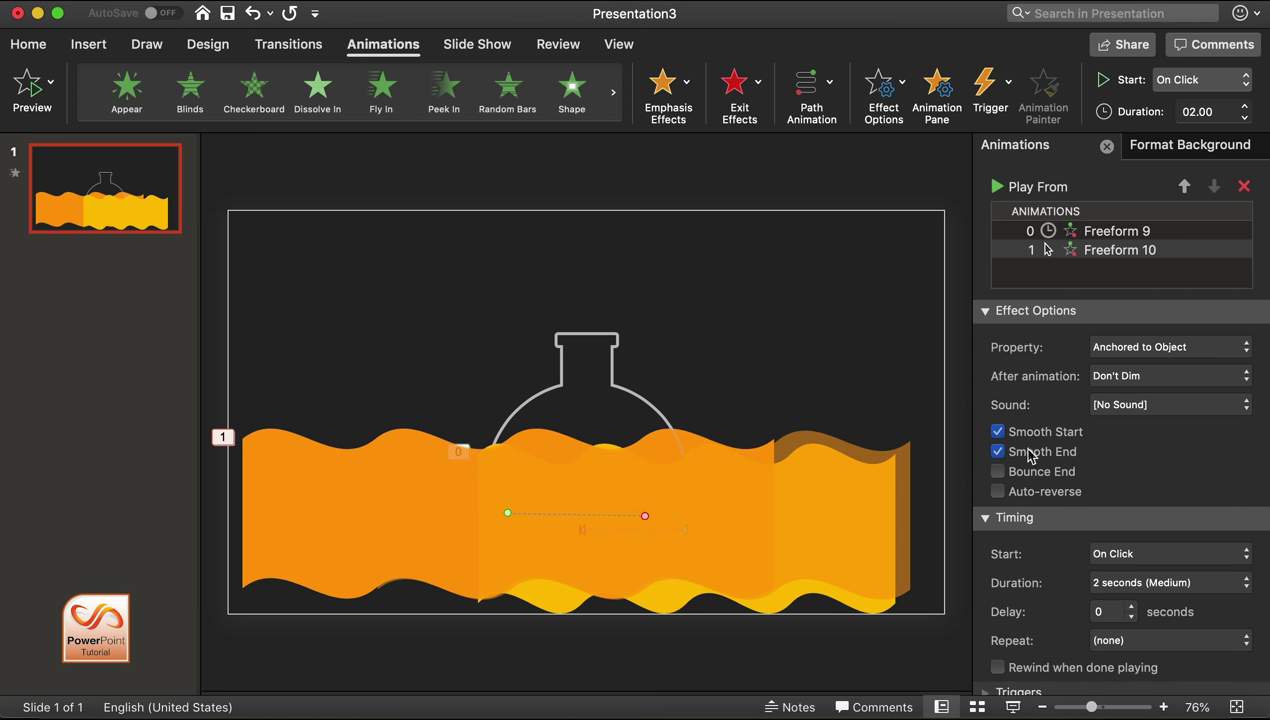
pyautogui.click(1033, 456)
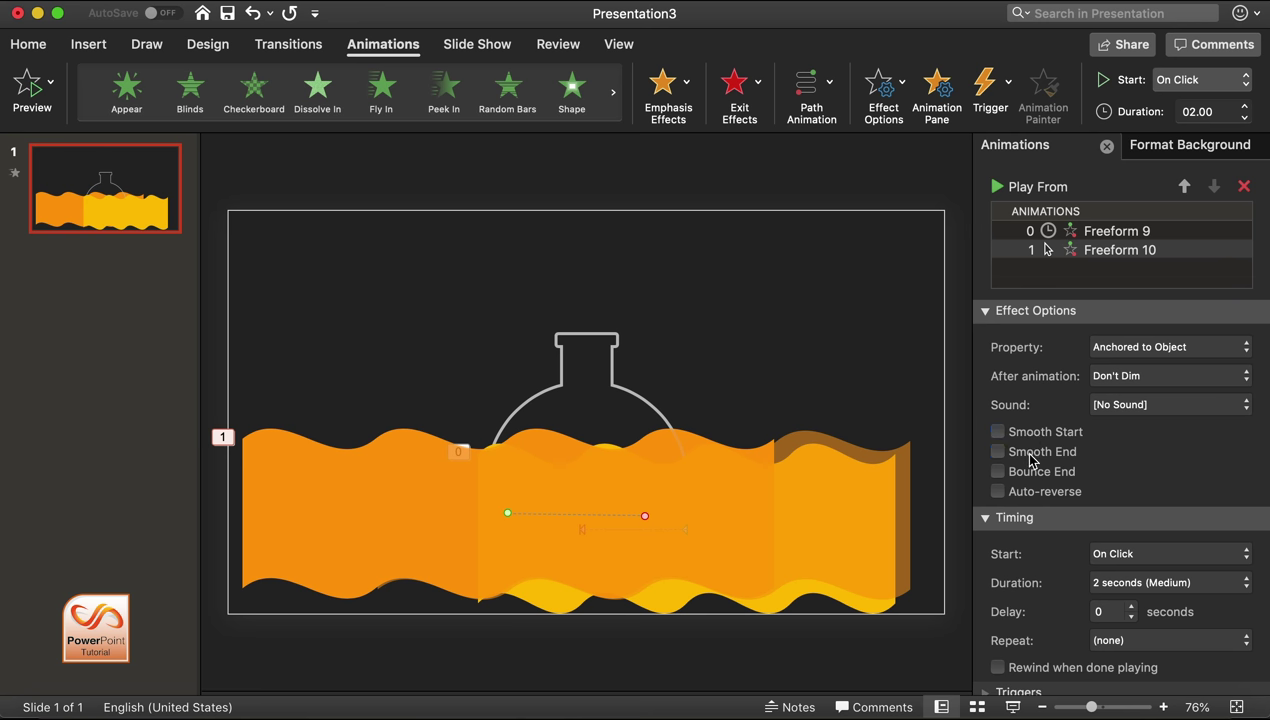
pyautogui.click(1160, 555)
# Step: Set Freeform 10 to start With Previous, last 3.50 seconds and repeat Until End of Slide
pyautogui.click(1136, 570)
pyautogui.click(1245, 107)
pyautogui.click(1245, 107)
pyautogui.click(1245, 107)
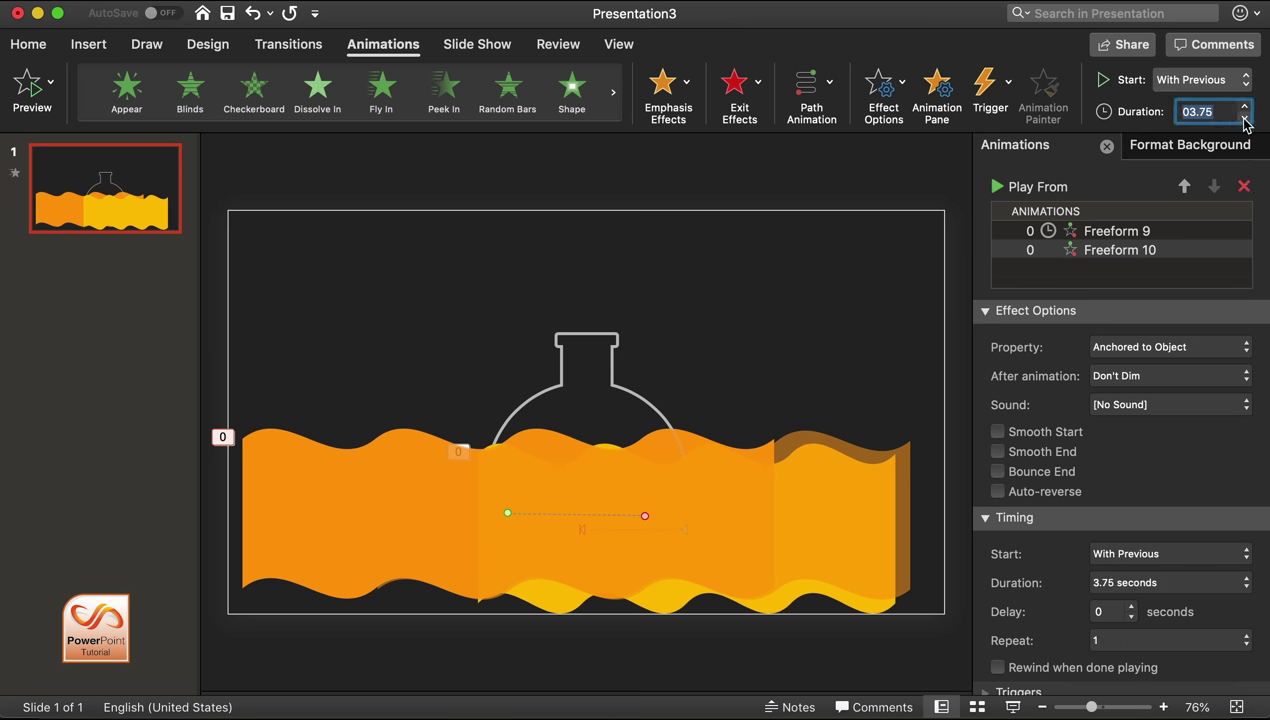
pyautogui.click(1245, 117)
pyautogui.click(1104, 643)
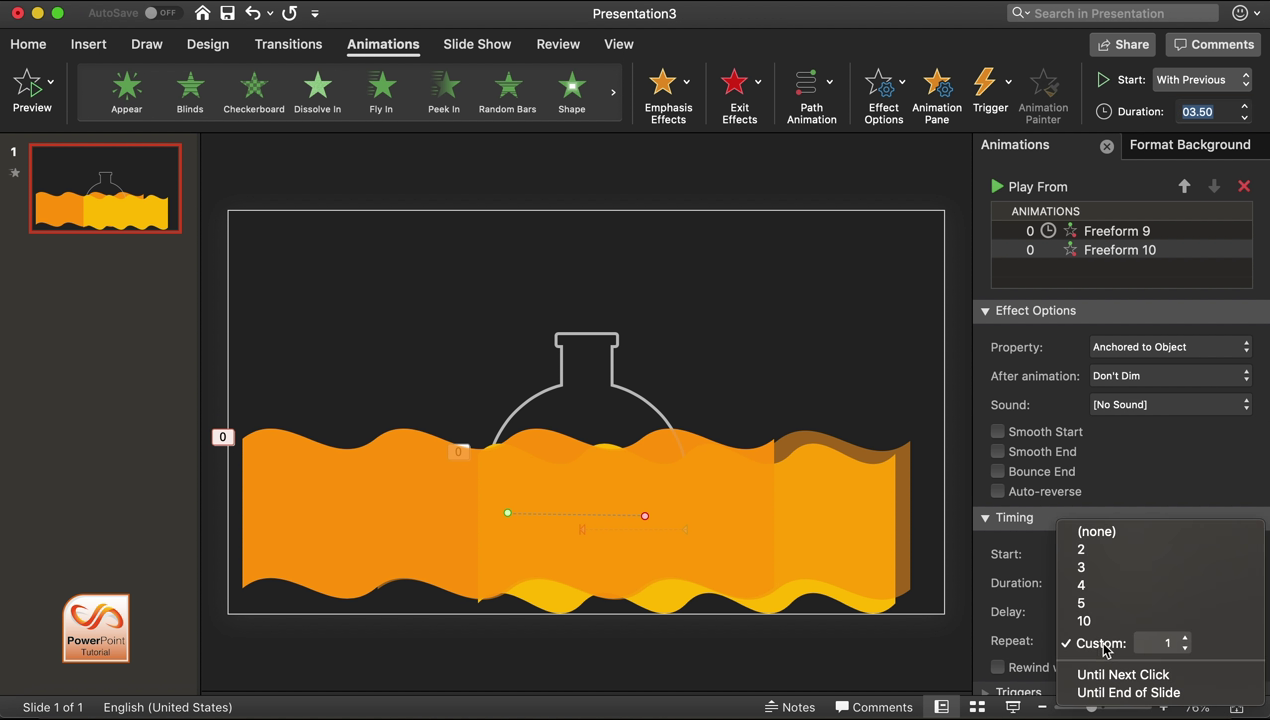
pyautogui.click(1120, 693)
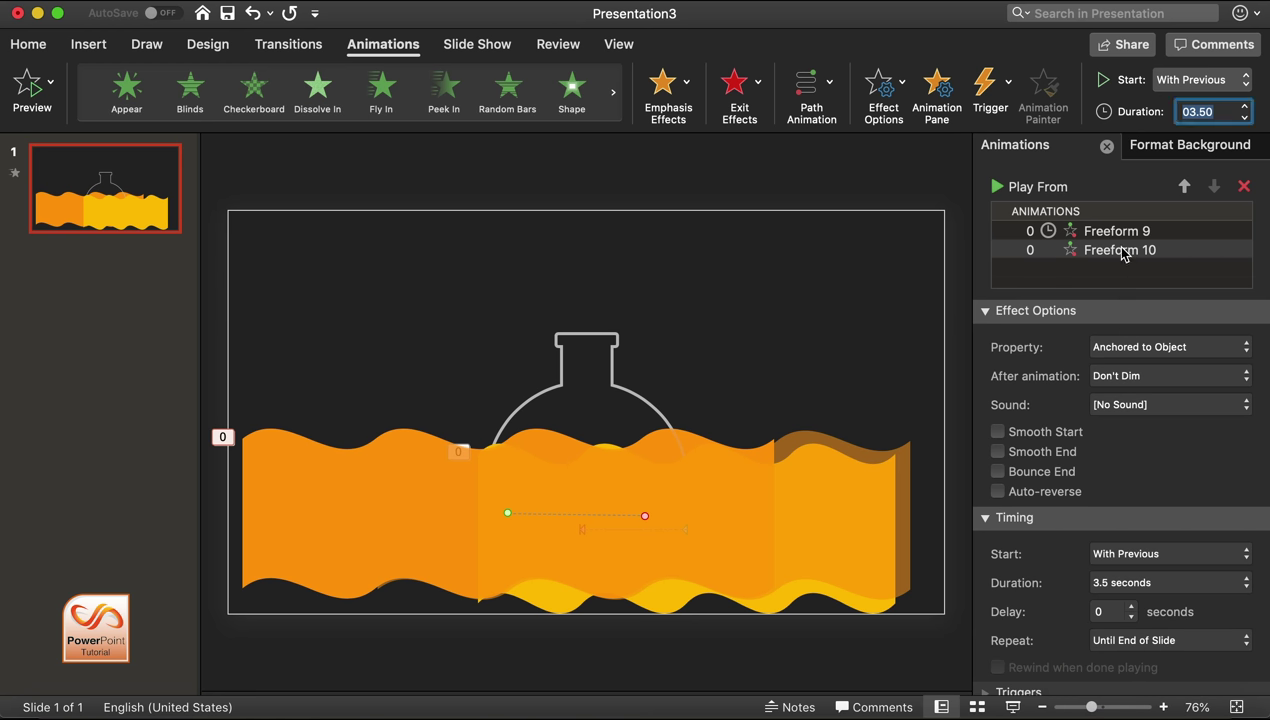
# Step: Lengthen Freeform 9 to 3.50 seconds and preview both waves in Slide Show
pyautogui.click(1122, 240)
pyautogui.click(1245, 107)
pyautogui.click(1245, 107)
pyautogui.click(1245, 107)
pyautogui.click(1245, 107)
pyautogui.click(1245, 107)
pyautogui.click(1245, 107)
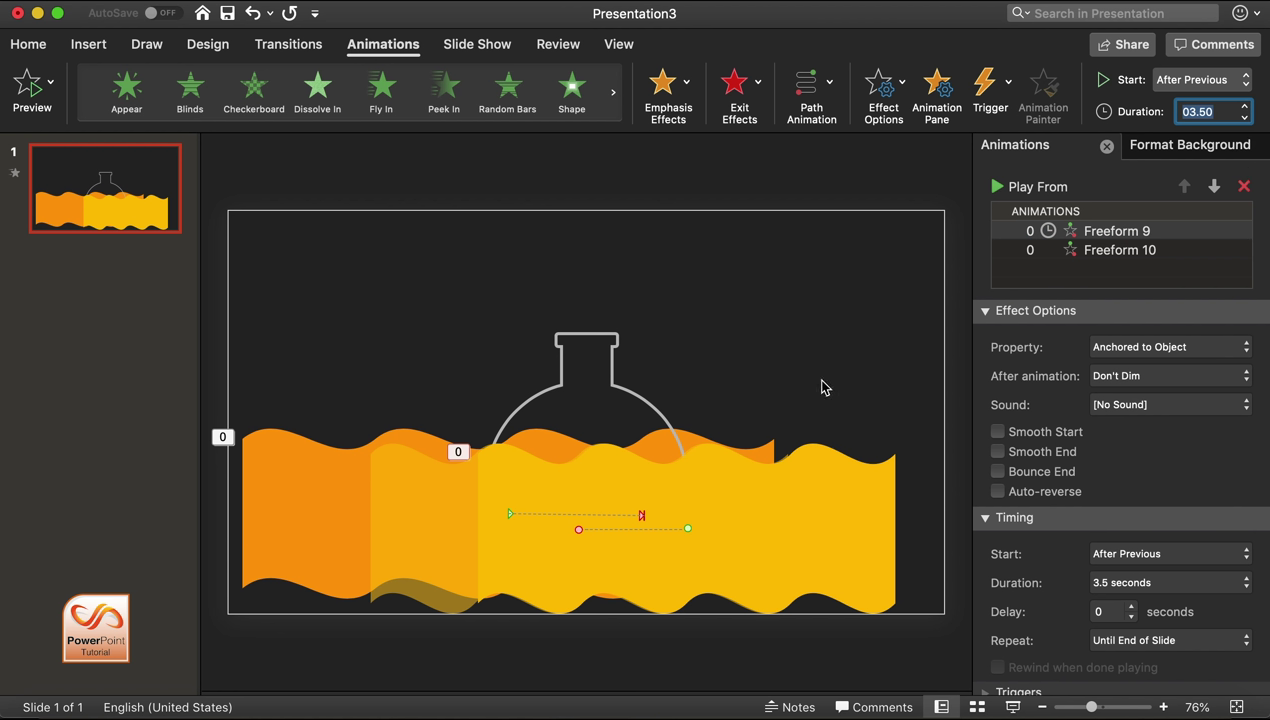
pyautogui.click(1012, 707)
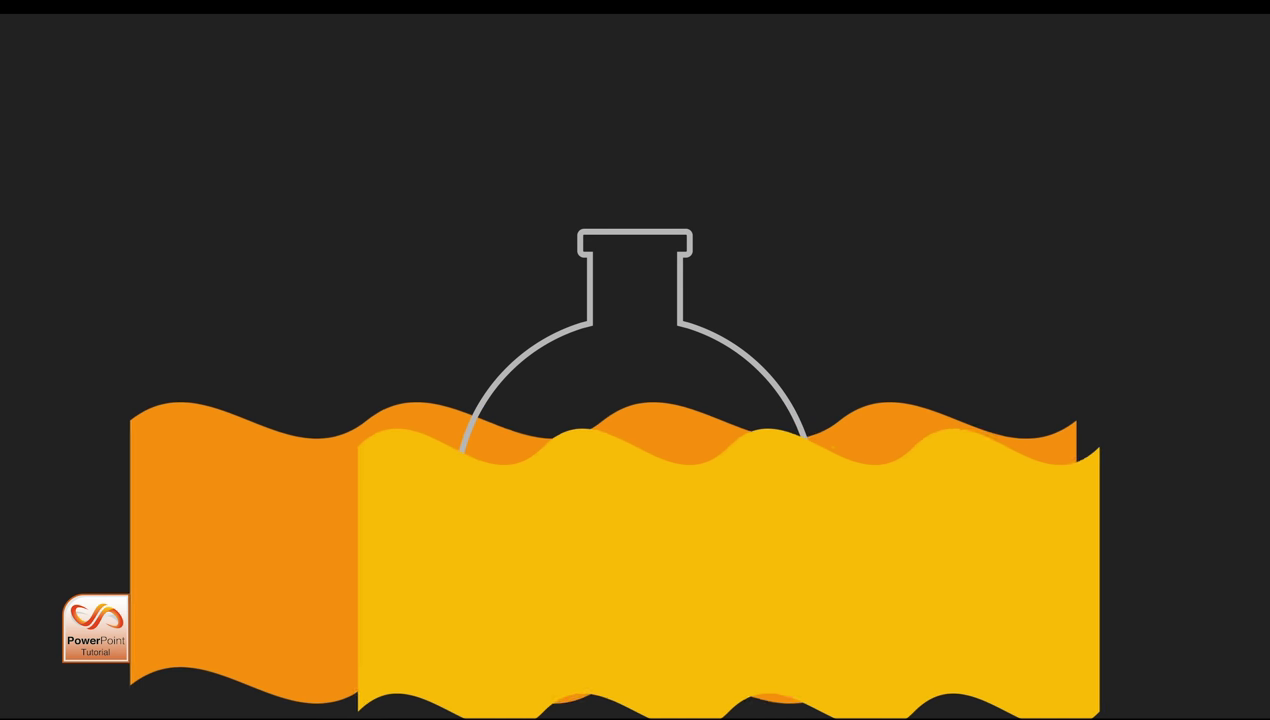
pyautogui.press('Escape')
# Step: Move the flask outline upward on the slide
pyautogui.click(645, 384)
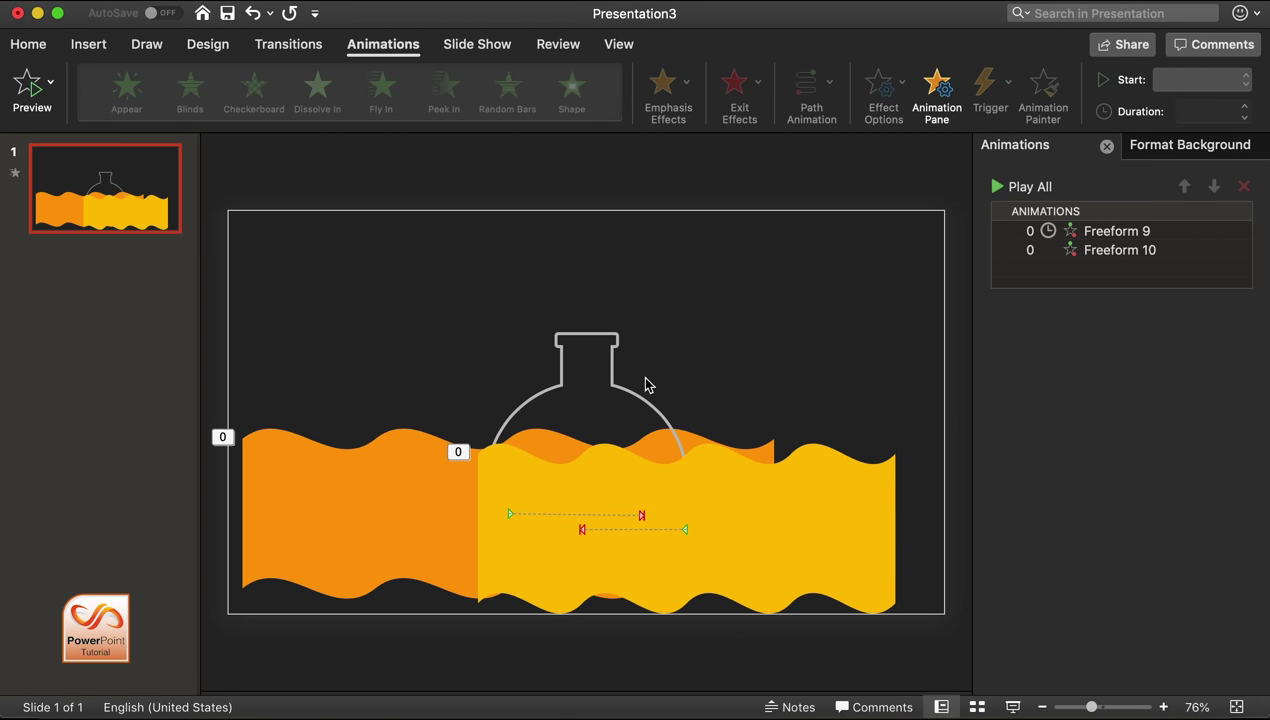
pyautogui.click(636, 390)
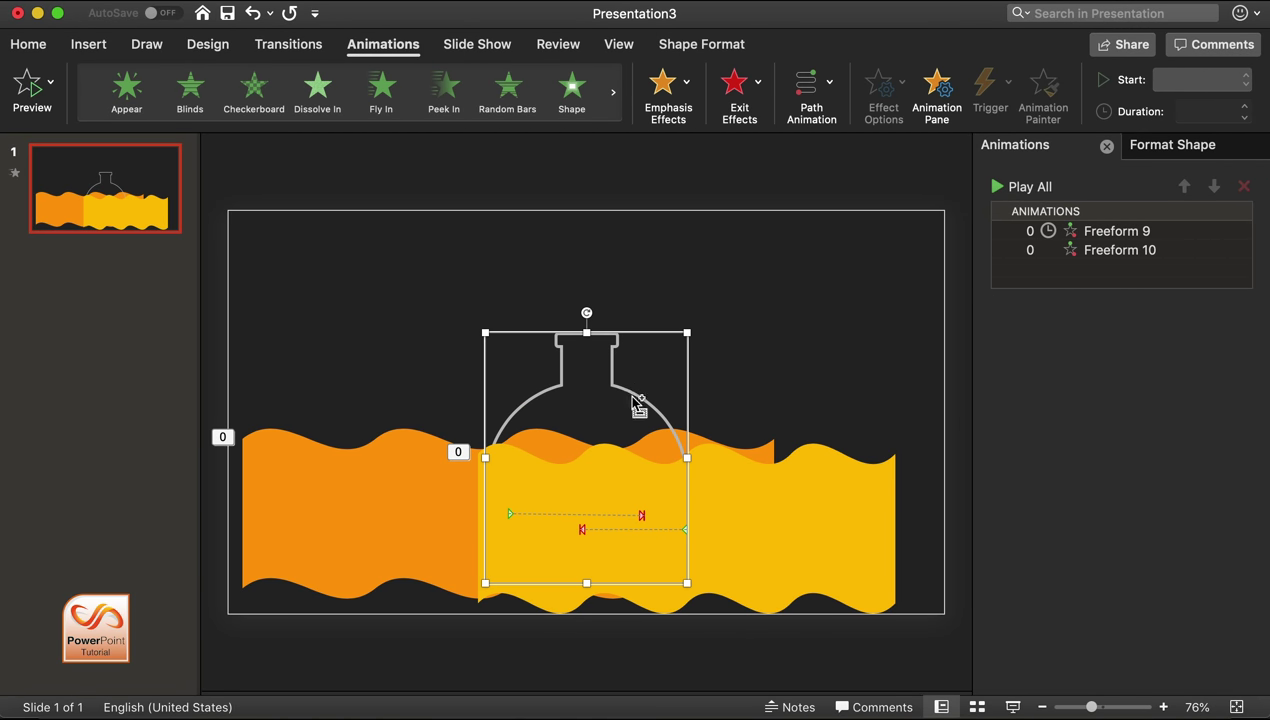
pyautogui.moveTo(638, 405)
pyautogui.mouseDown()
pyautogui.moveTo(640, 258)
pyautogui.moveTo(650, 265)
pyautogui.mouseUp()
# Step: Draw a blue rectangle covering the upper part of the slide over the flask
pyautogui.click(87, 46)
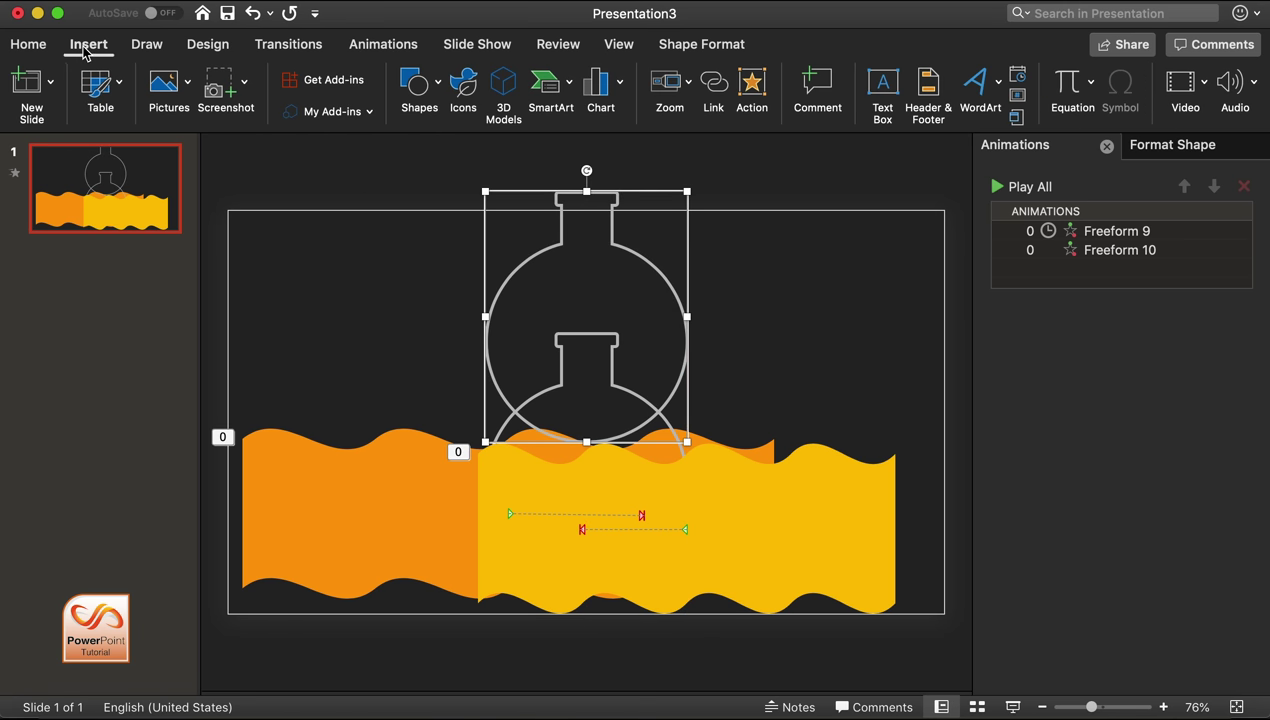
pyautogui.click(416, 83)
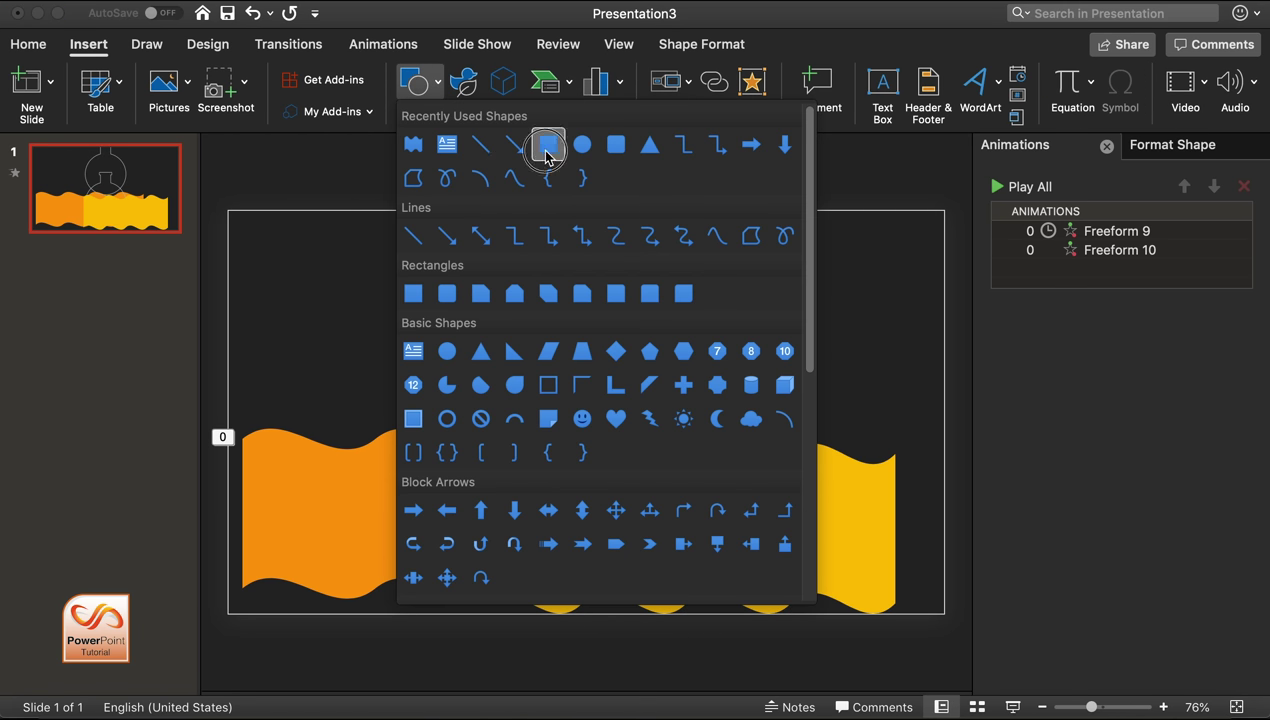
pyautogui.click(546, 142)
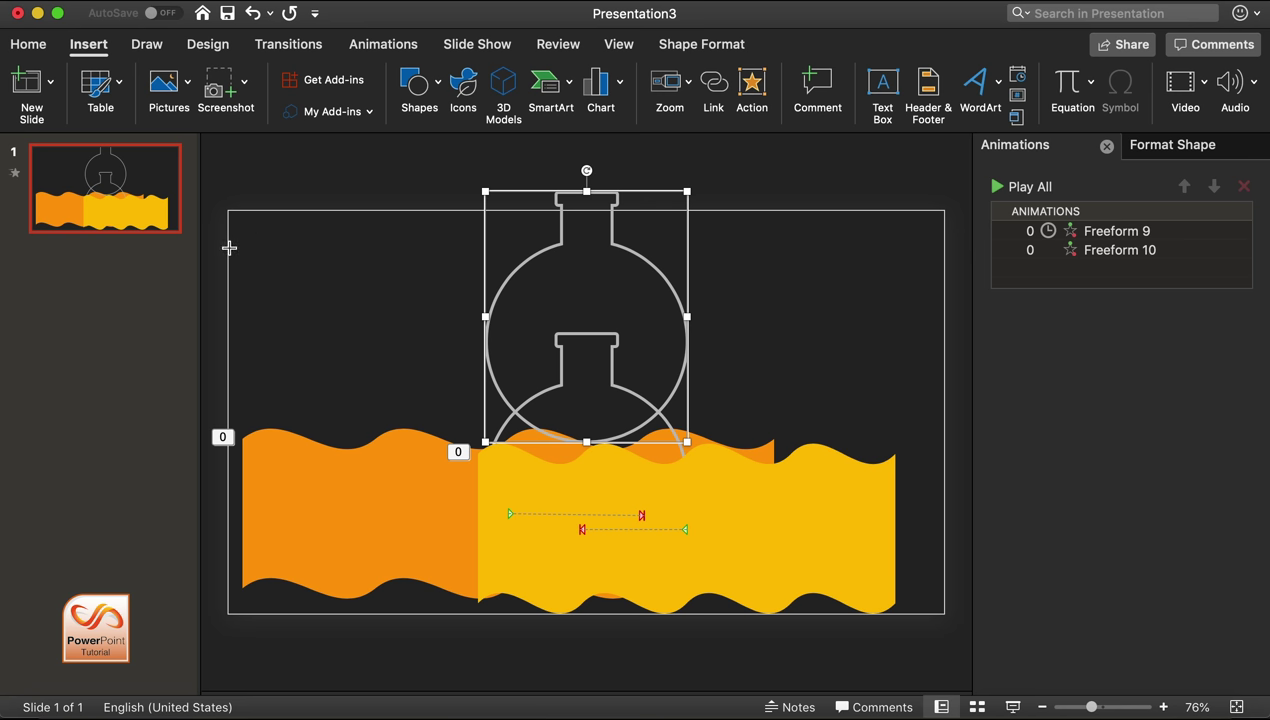
pyautogui.moveTo(229, 242); pyautogui.dragTo(940, 484)
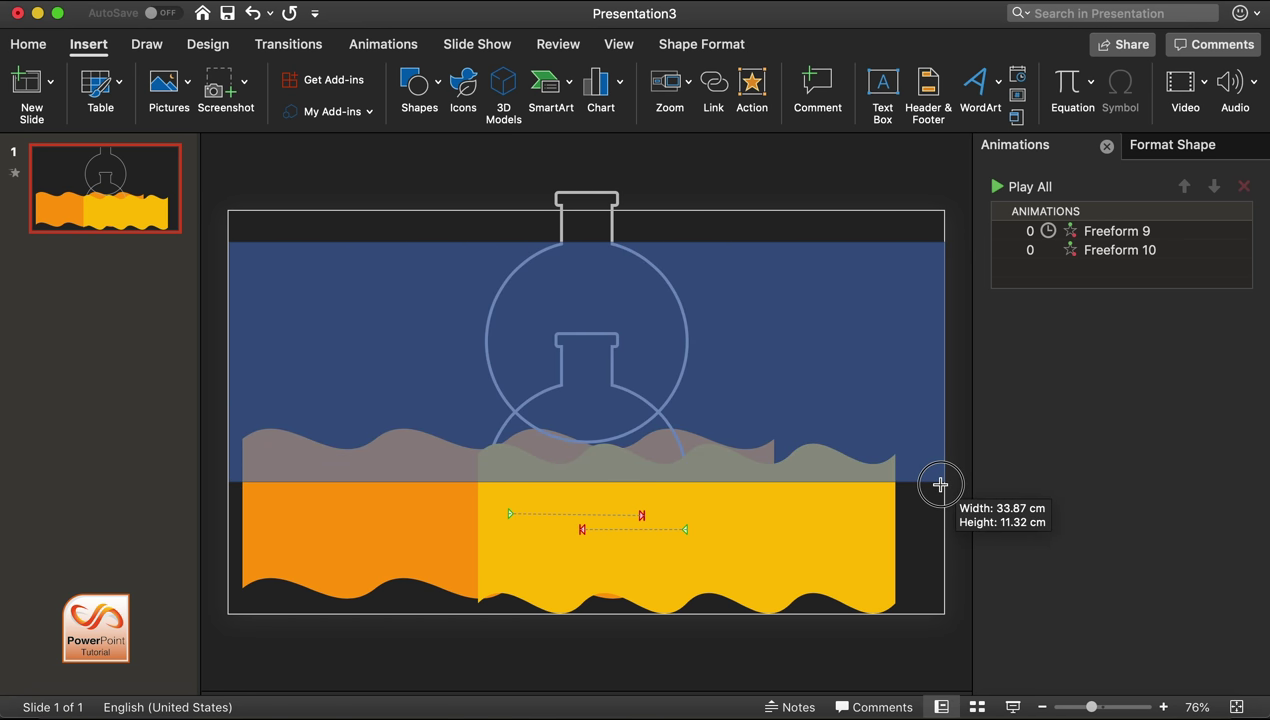
pyautogui.moveTo(940, 484); pyautogui.dragTo(944, 496)
pyautogui.moveTo(577, 262); pyautogui.dragTo(592, 262)
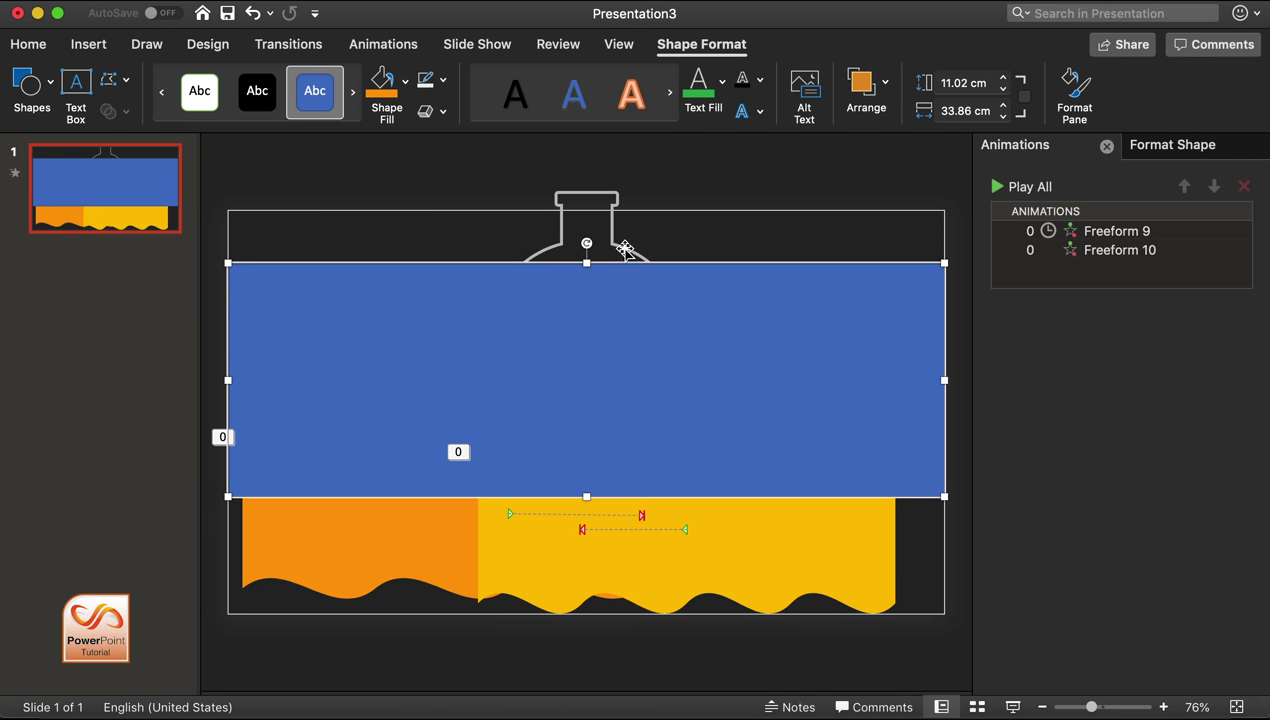
# Step: Subtract the flask shape from the rectangle to cut a round hole, then move it down
pyautogui.keyDown('shift'); pyautogui.click(624, 248); pyautogui.keyUp('shift')
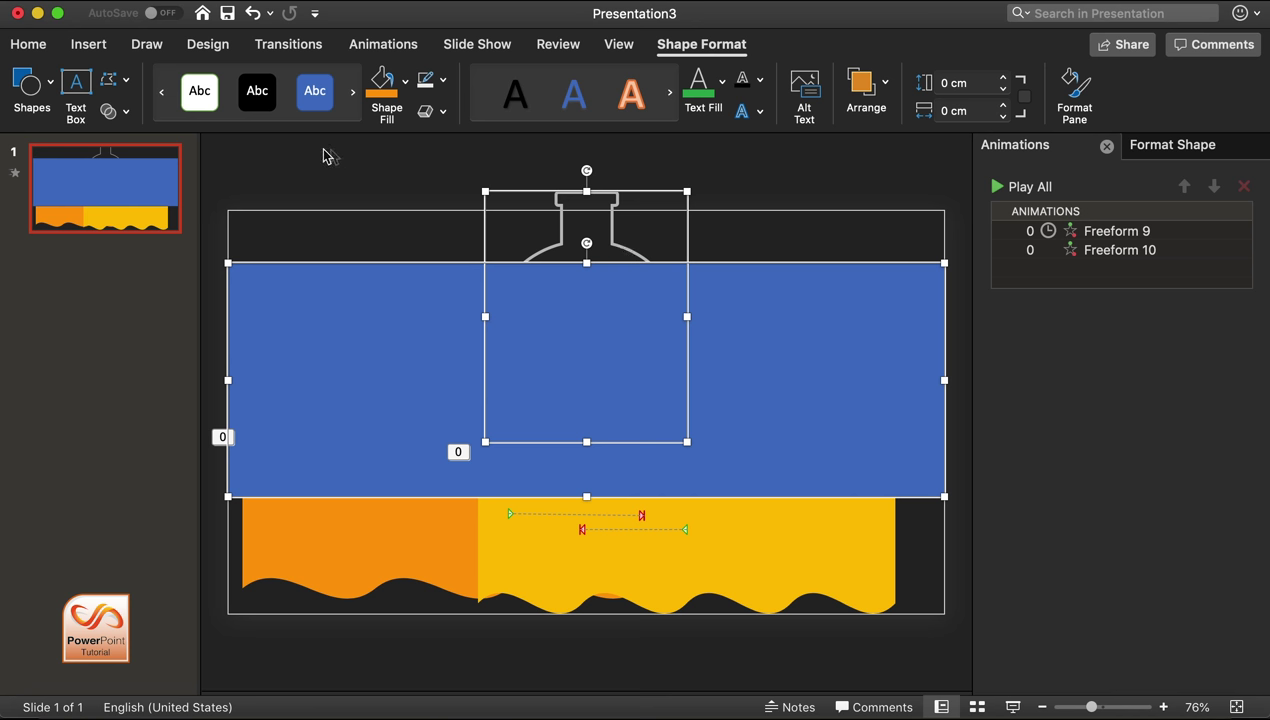
pyautogui.click(112, 111)
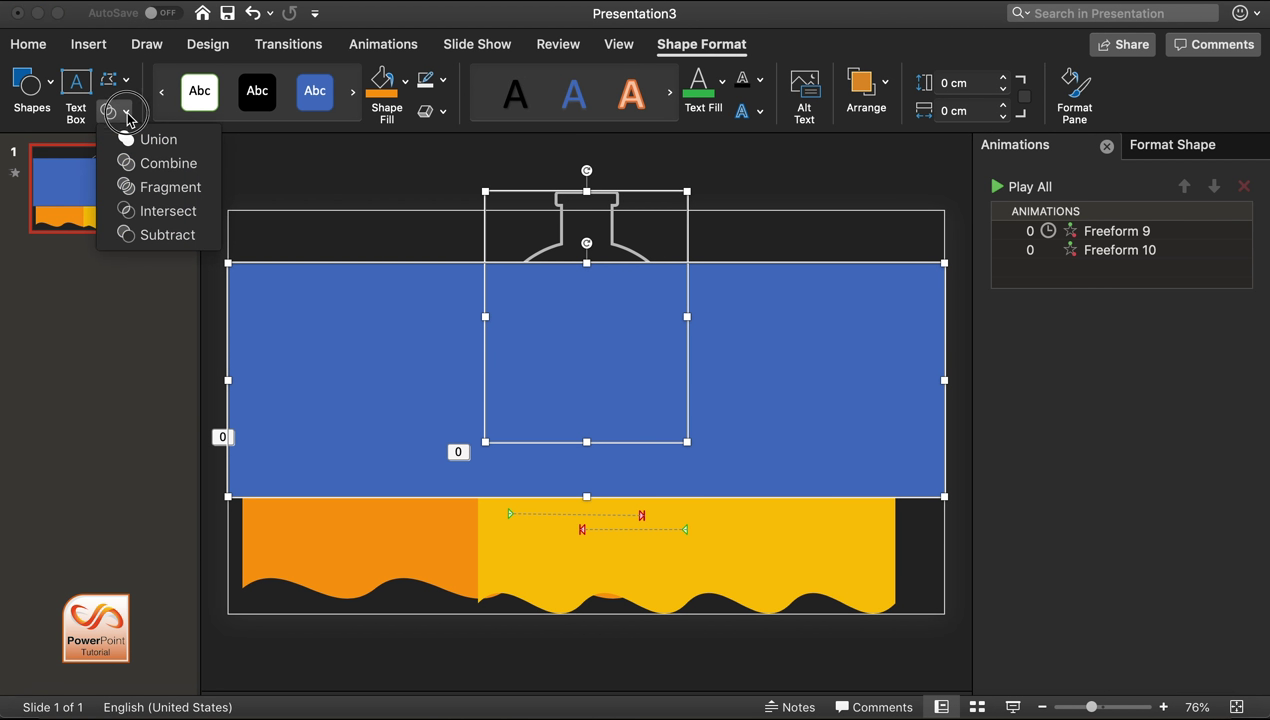
pyautogui.click(137, 235)
pyautogui.click(818, 193)
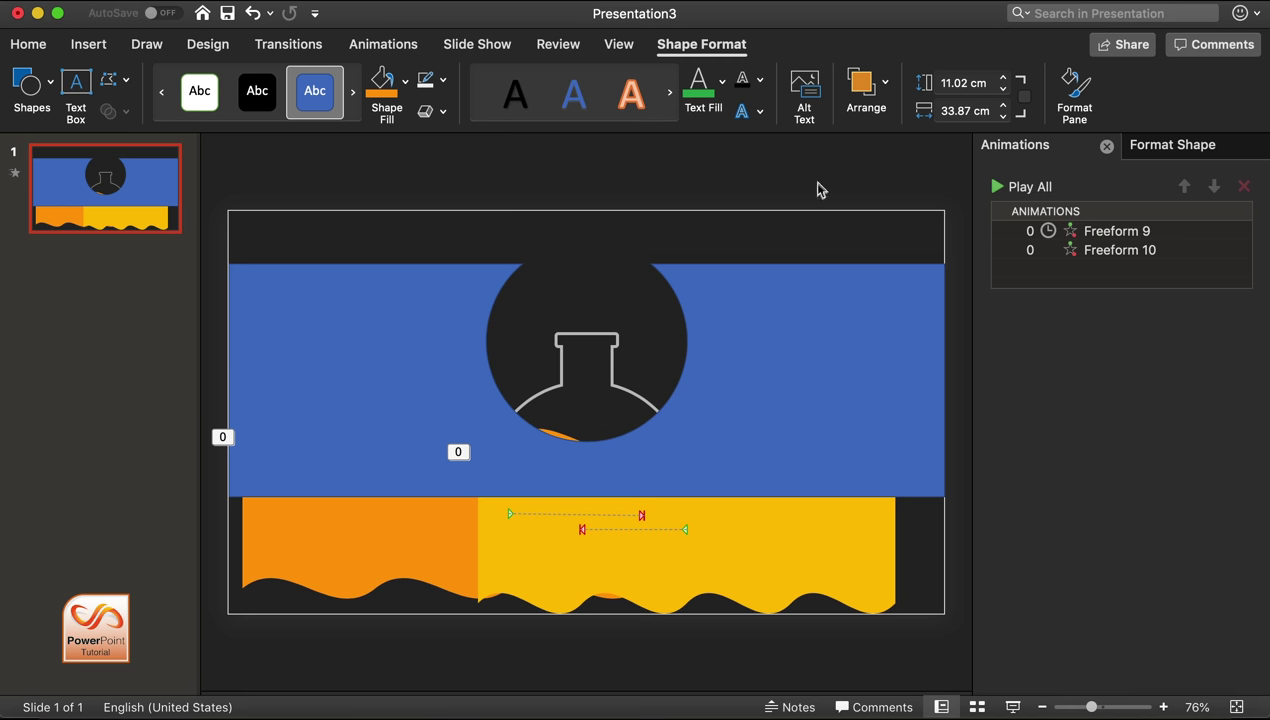
pyautogui.click(704, 281)
pyautogui.moveTo(706, 282); pyautogui.dragTo(710, 423)
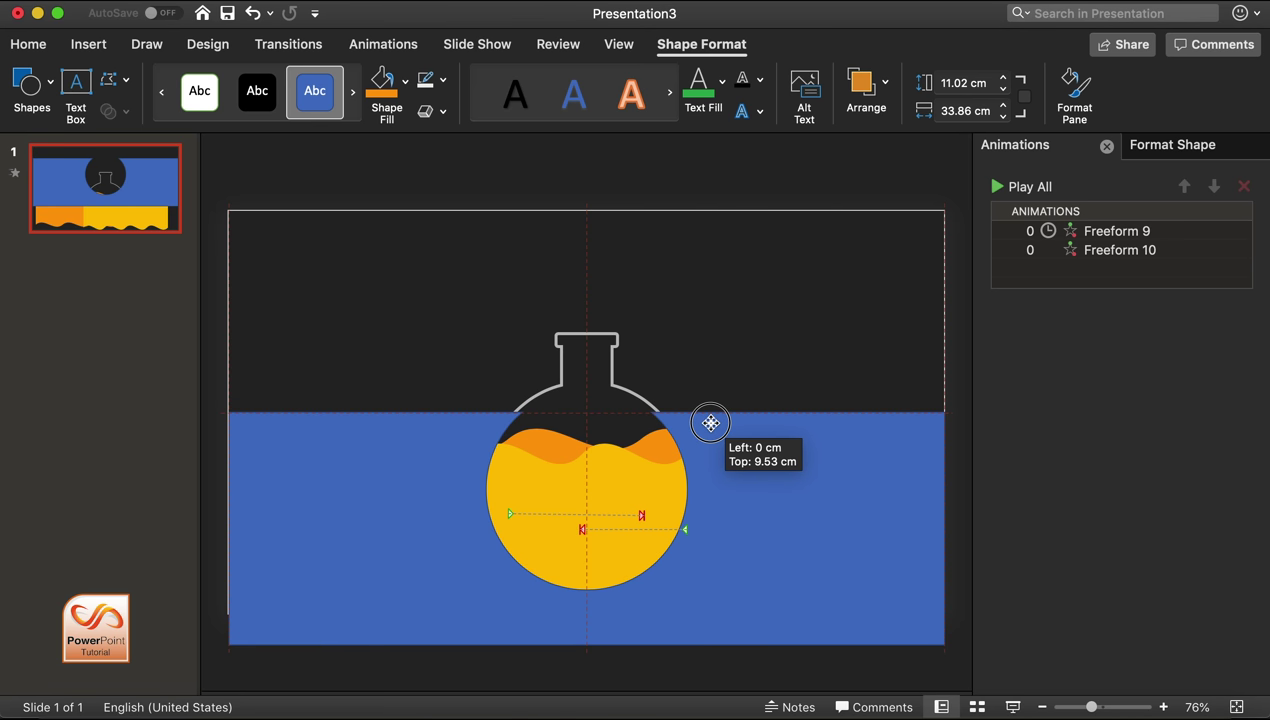
# Step: Lower the holed rectangle over the liquid and bring the flask outline to the front
pyautogui.moveTo(710, 423); pyautogui.dragTo(710, 423)
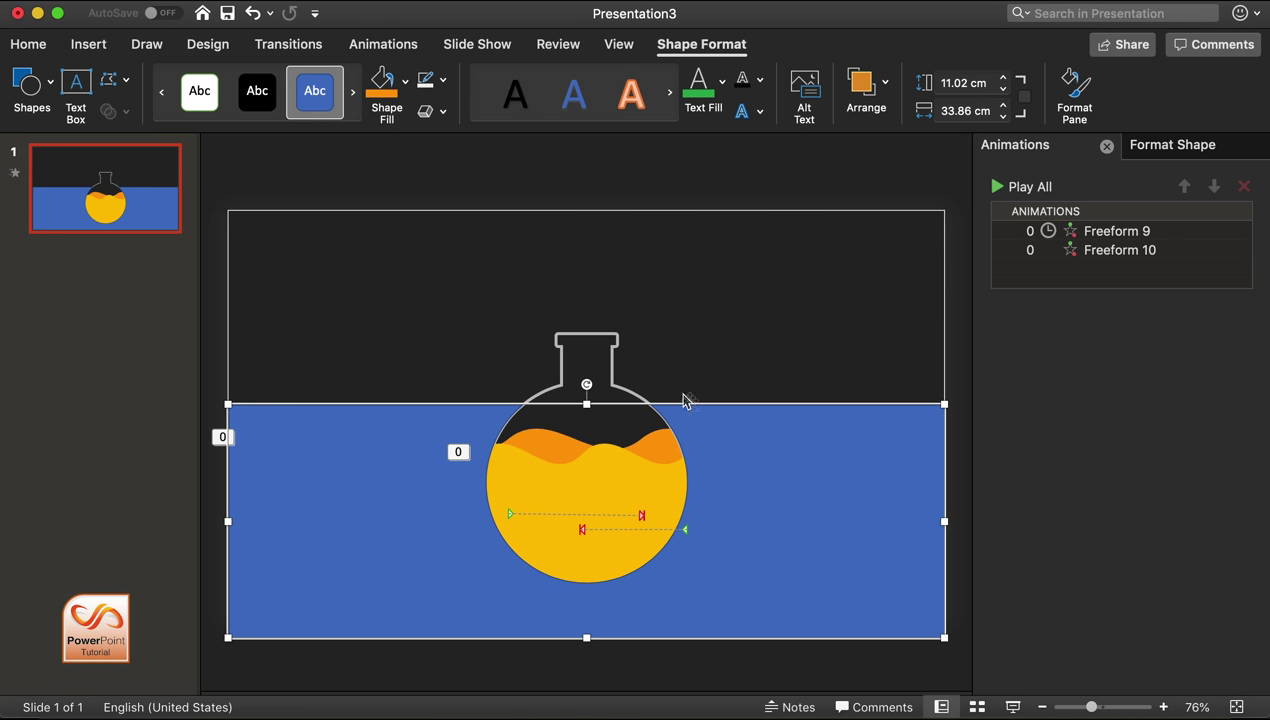
pyautogui.click(619, 342)
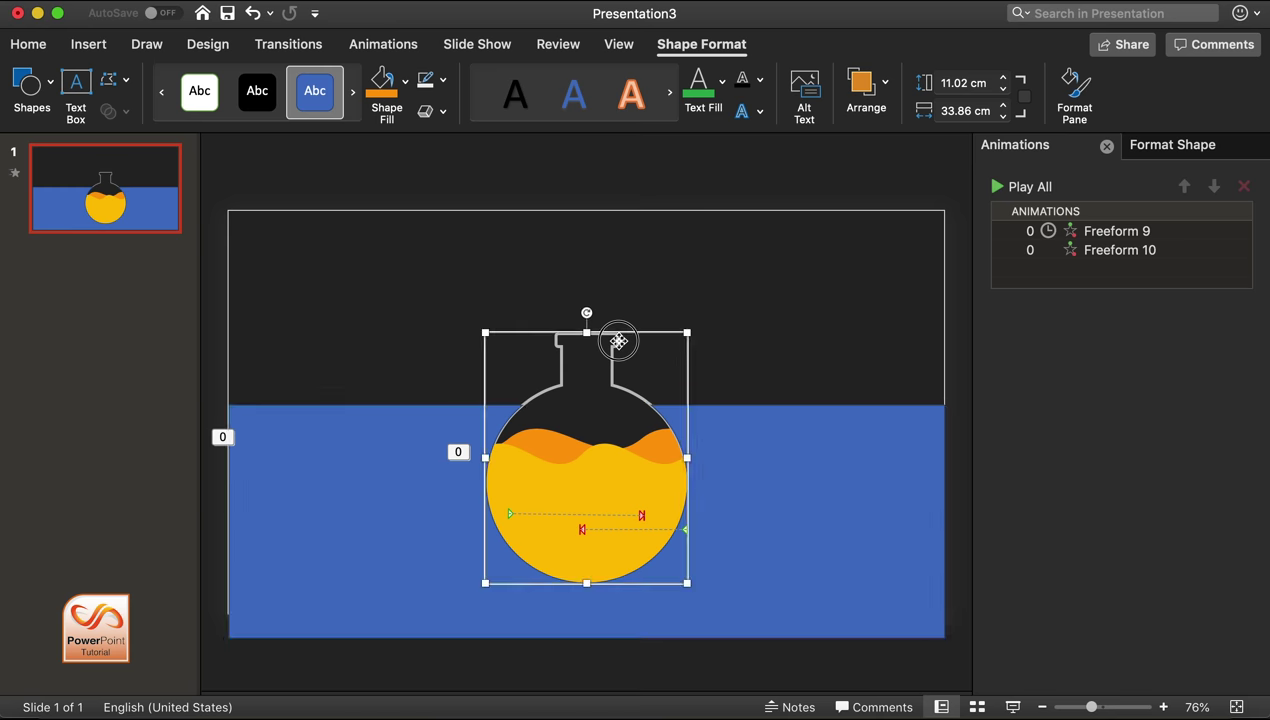
pyautogui.rightClick(619, 345)
pyautogui.moveTo(712, 402)
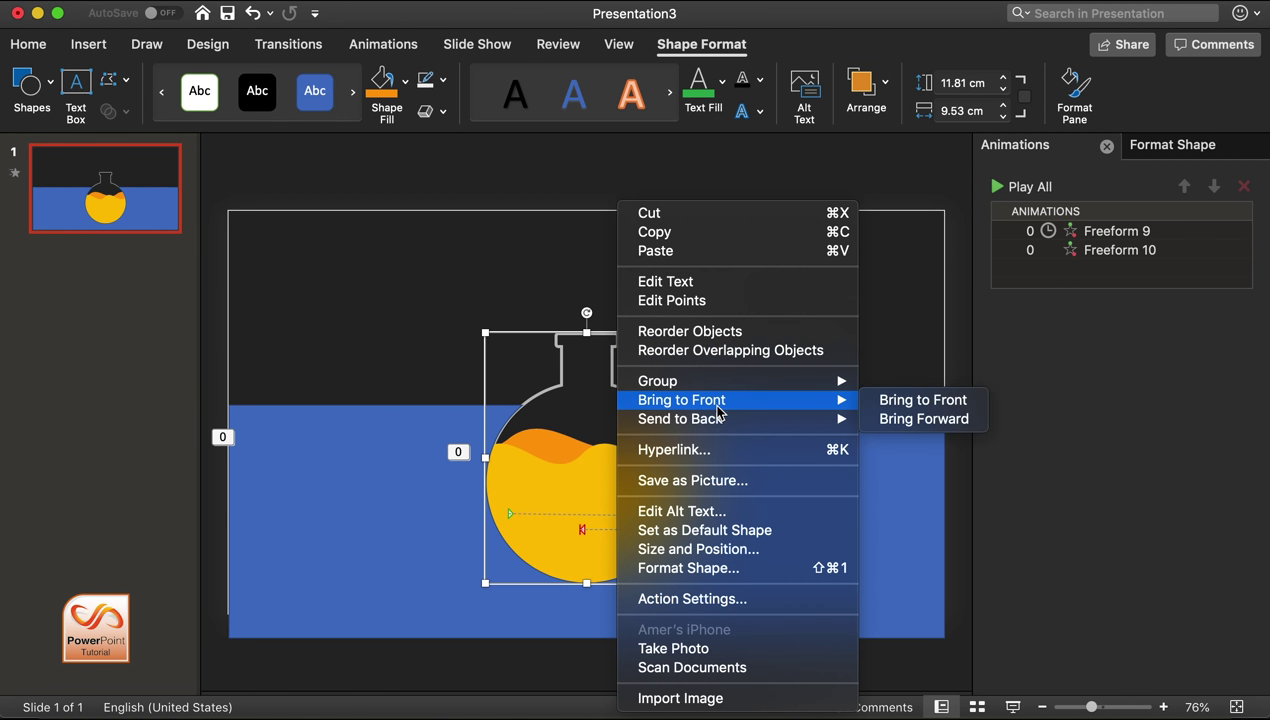
pyautogui.click(907, 407)
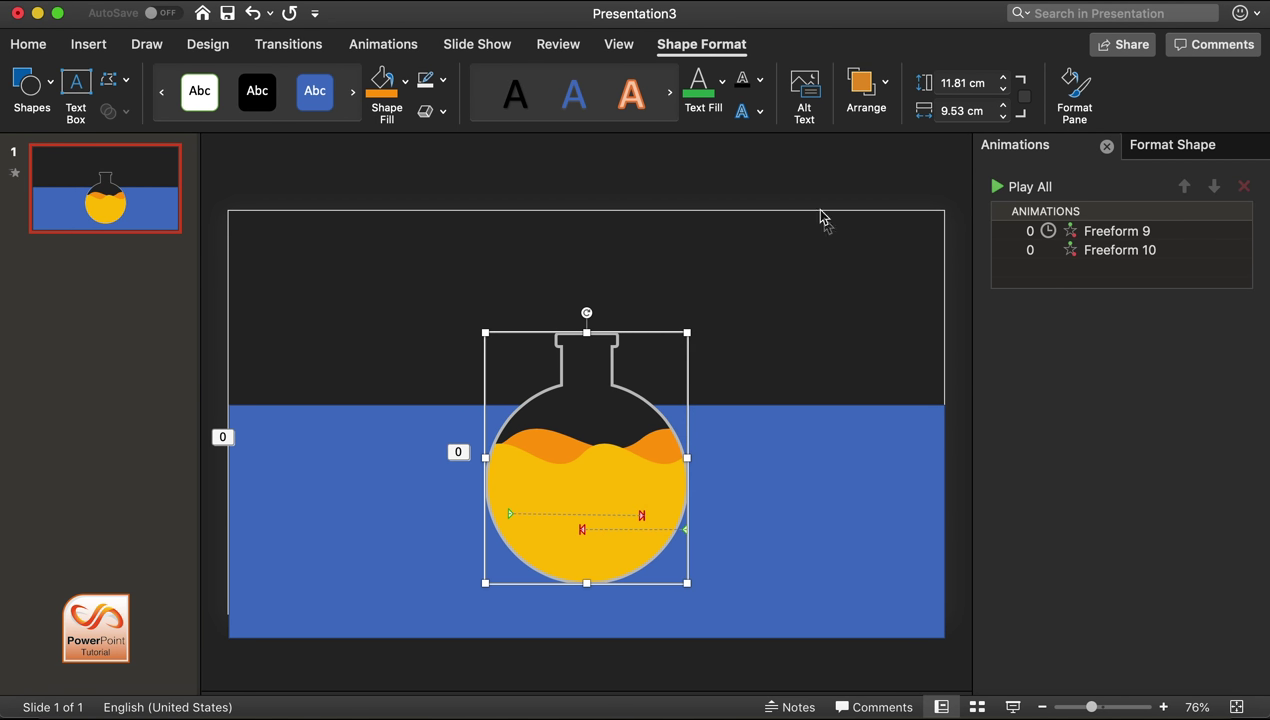
pyautogui.click(812, 180)
pyautogui.click(855, 463)
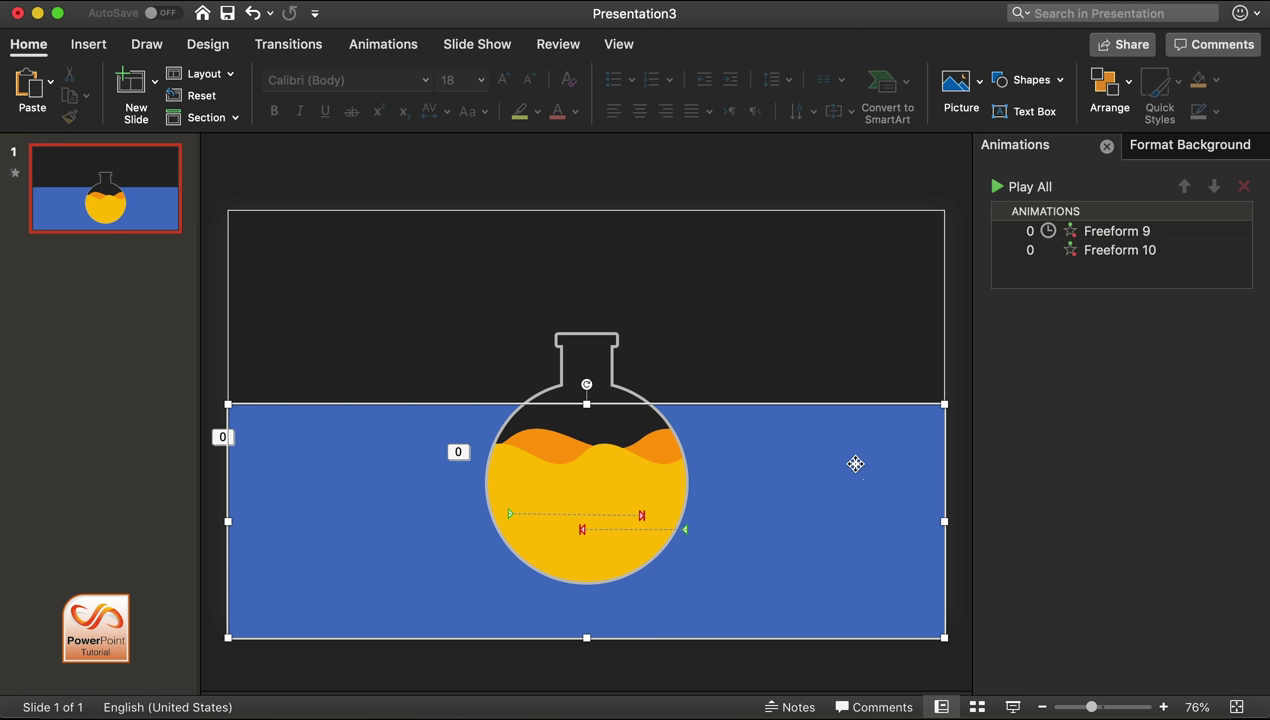
# Step: Fill the mask rectangle with dark grey in Format Shape
pyautogui.click(1160, 146)
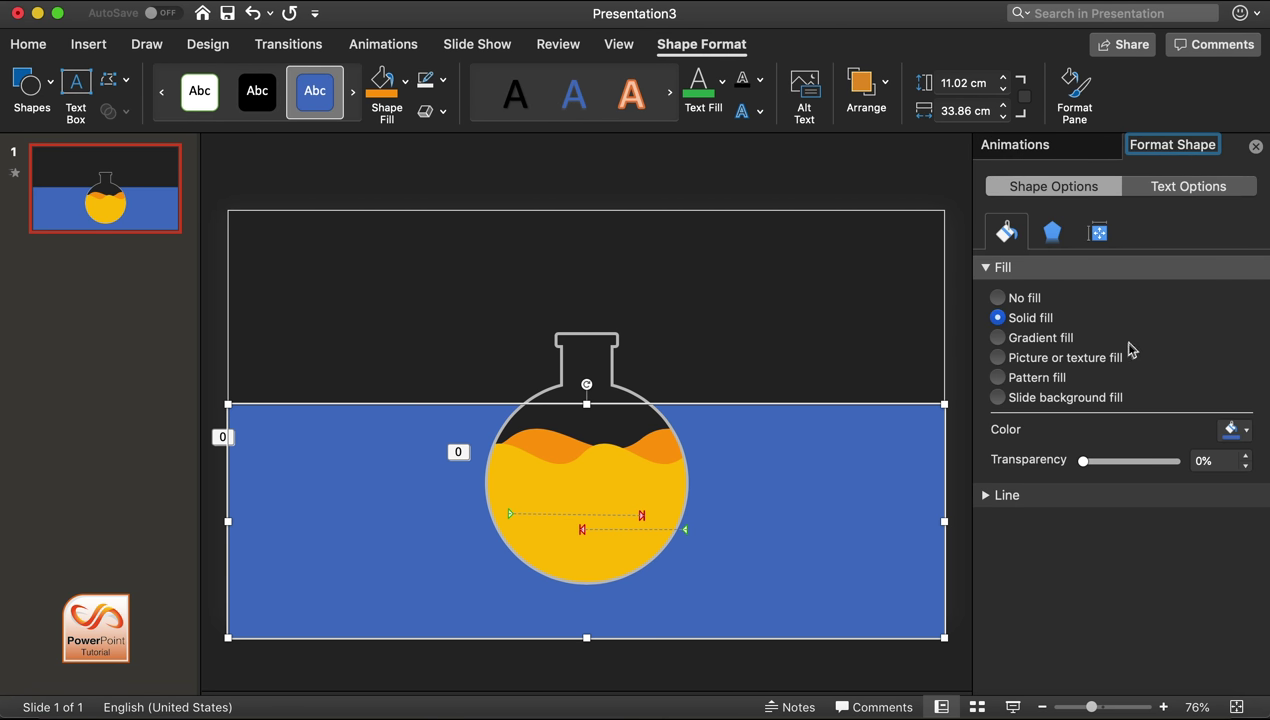
pyautogui.click(1243, 434)
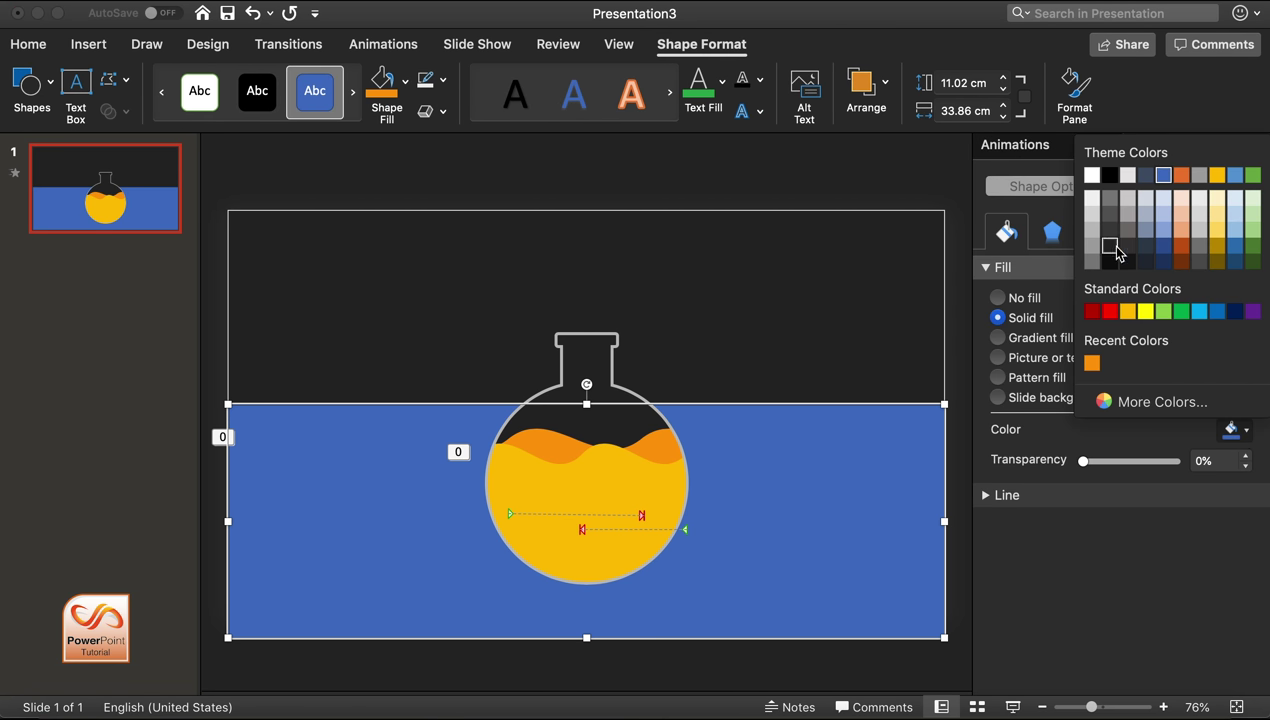
pyautogui.click(1111, 247)
pyautogui.click(724, 186)
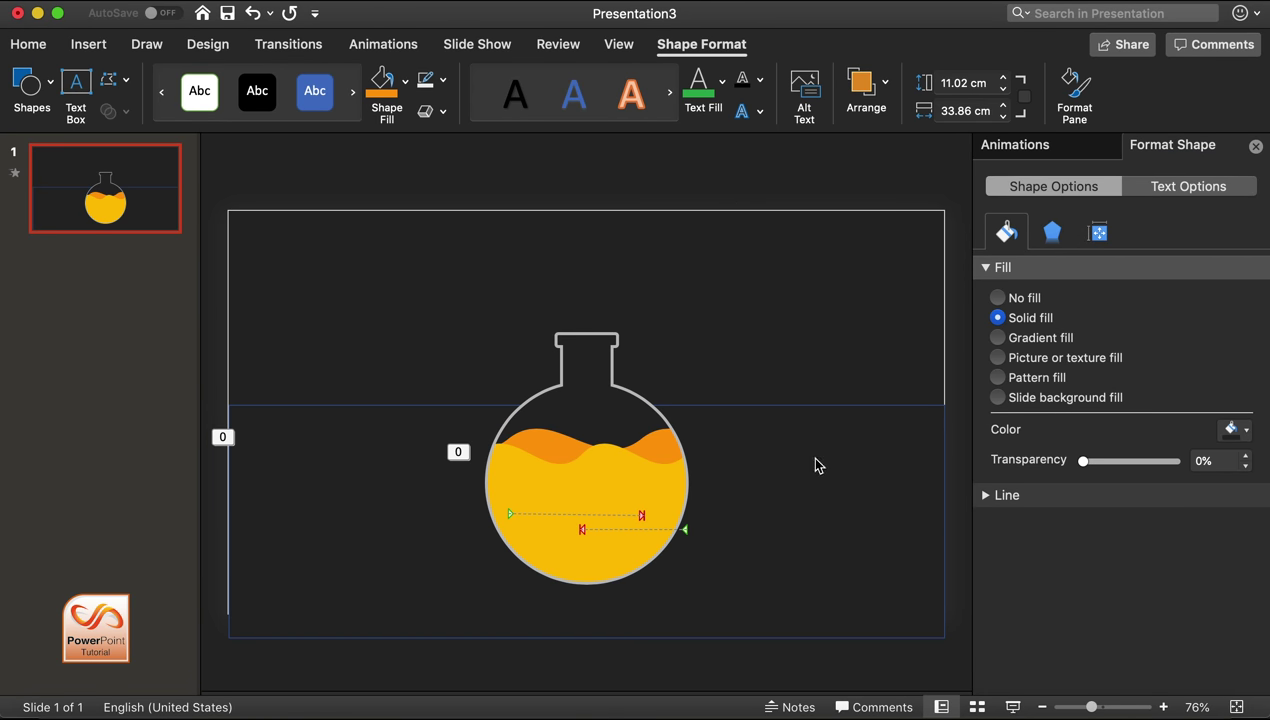
pyautogui.click(813, 458)
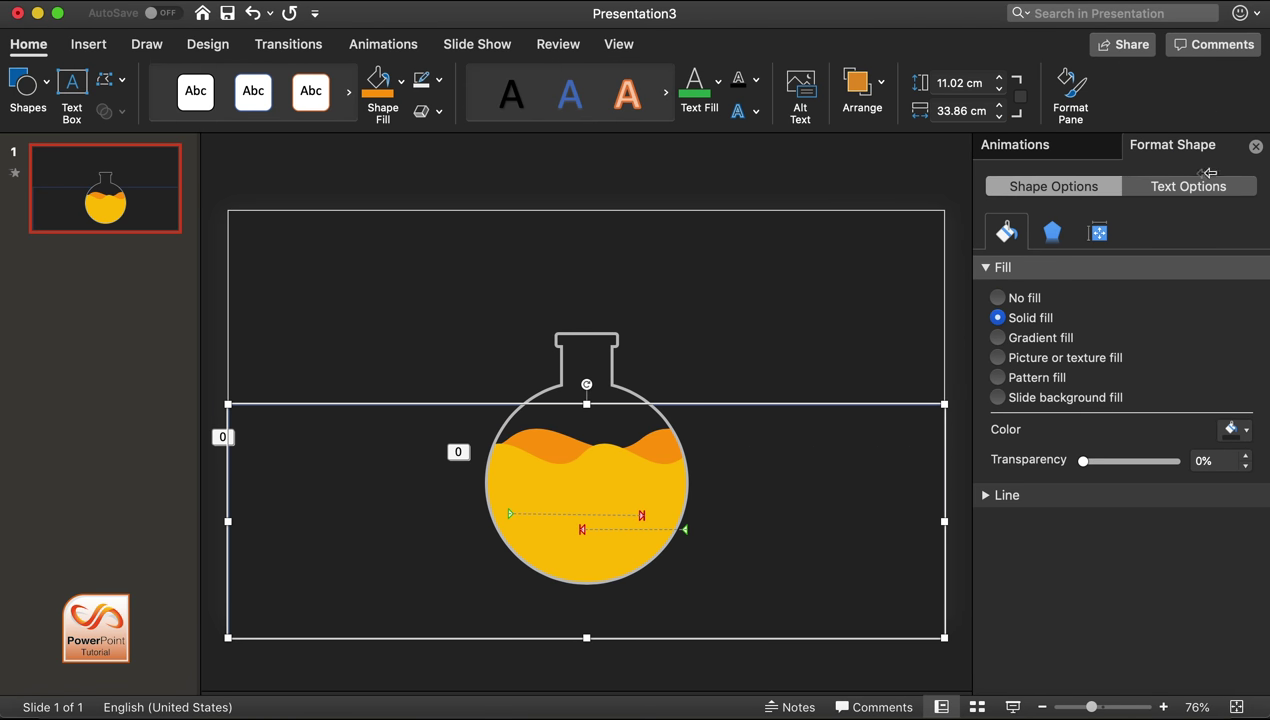
# Step: Remove the rectangle's outline and preview the flask in Slide Show
pyautogui.click(446, 80)
pyautogui.click(488, 119)
pyautogui.click(600, 174)
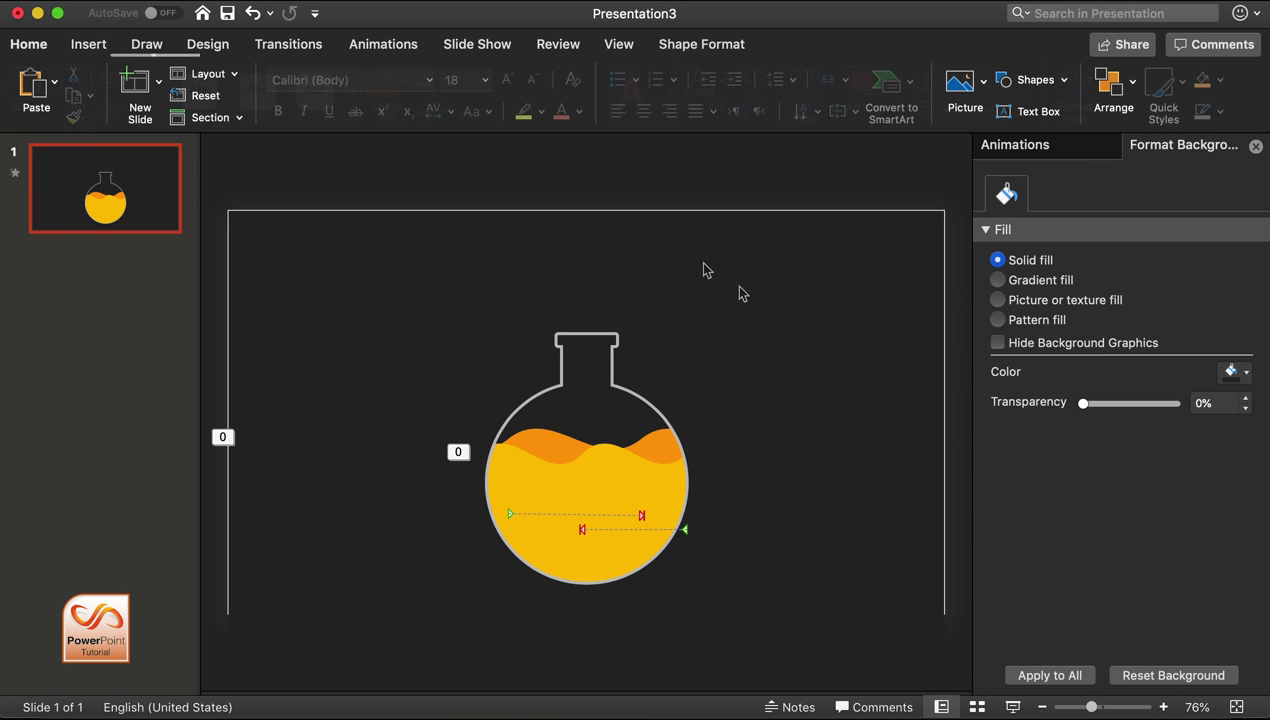
pyautogui.click(1013, 707)
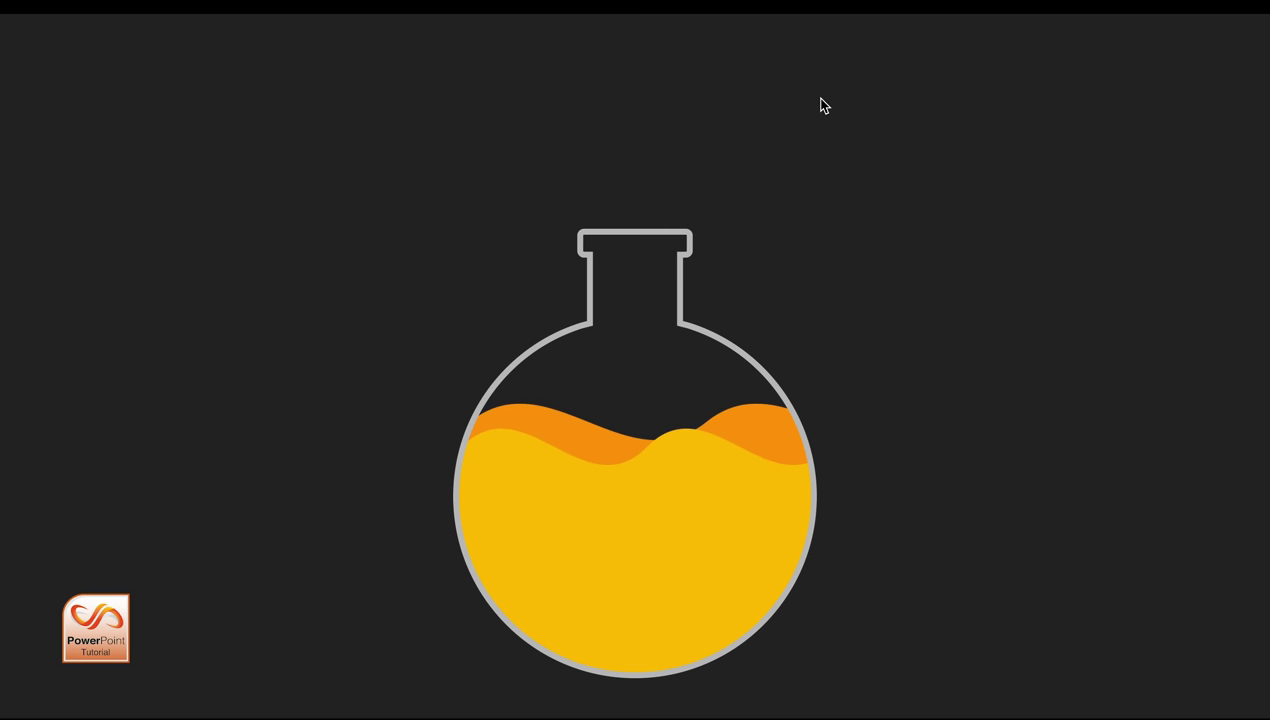
pyautogui.press('Escape')
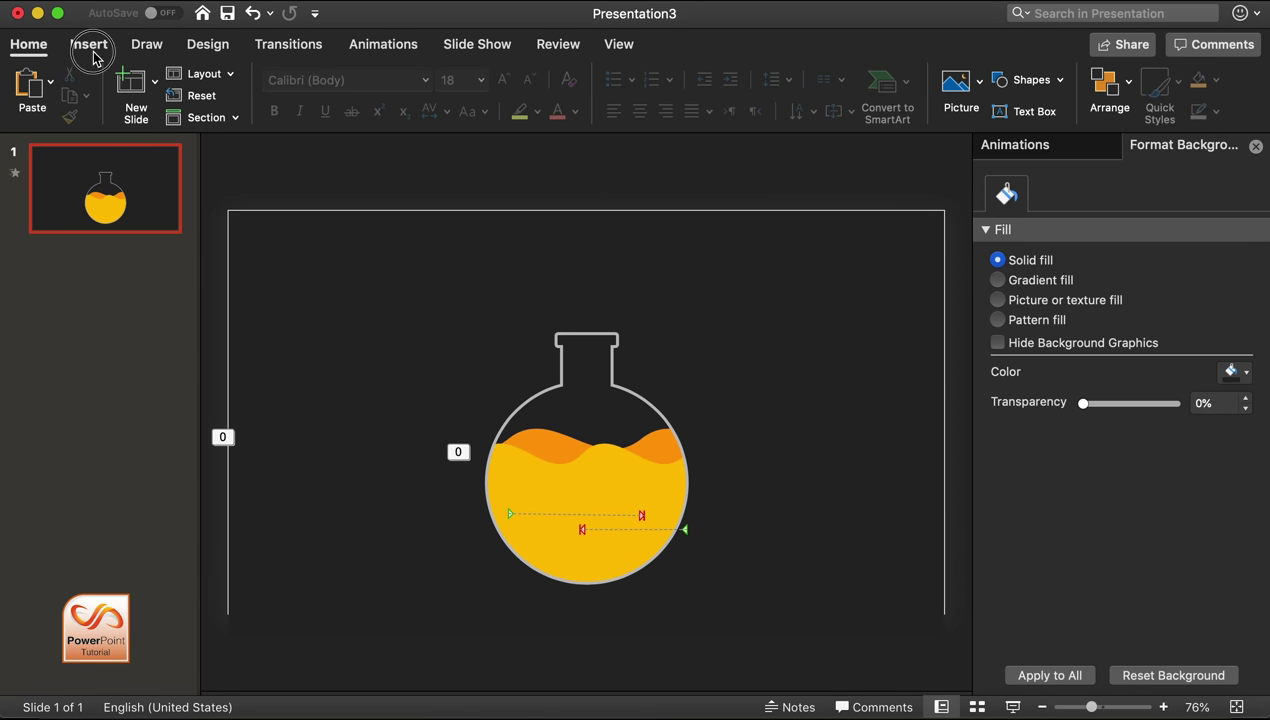
pyautogui.click(90, 45)
# Step: Draw a small circle at the flask neck and give it a gradient fill
pyautogui.click(428, 88)
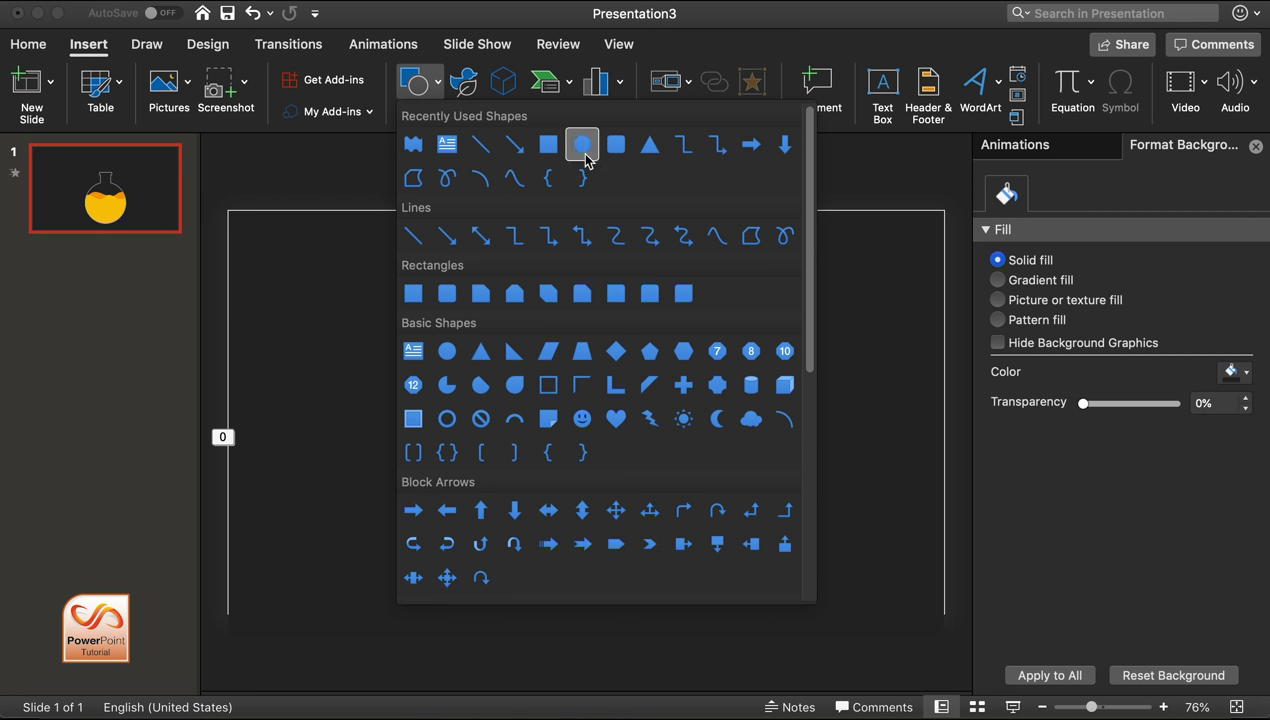
pyautogui.click(583, 147)
pyautogui.moveTo(577, 387); pyautogui.dragTo(610, 414)
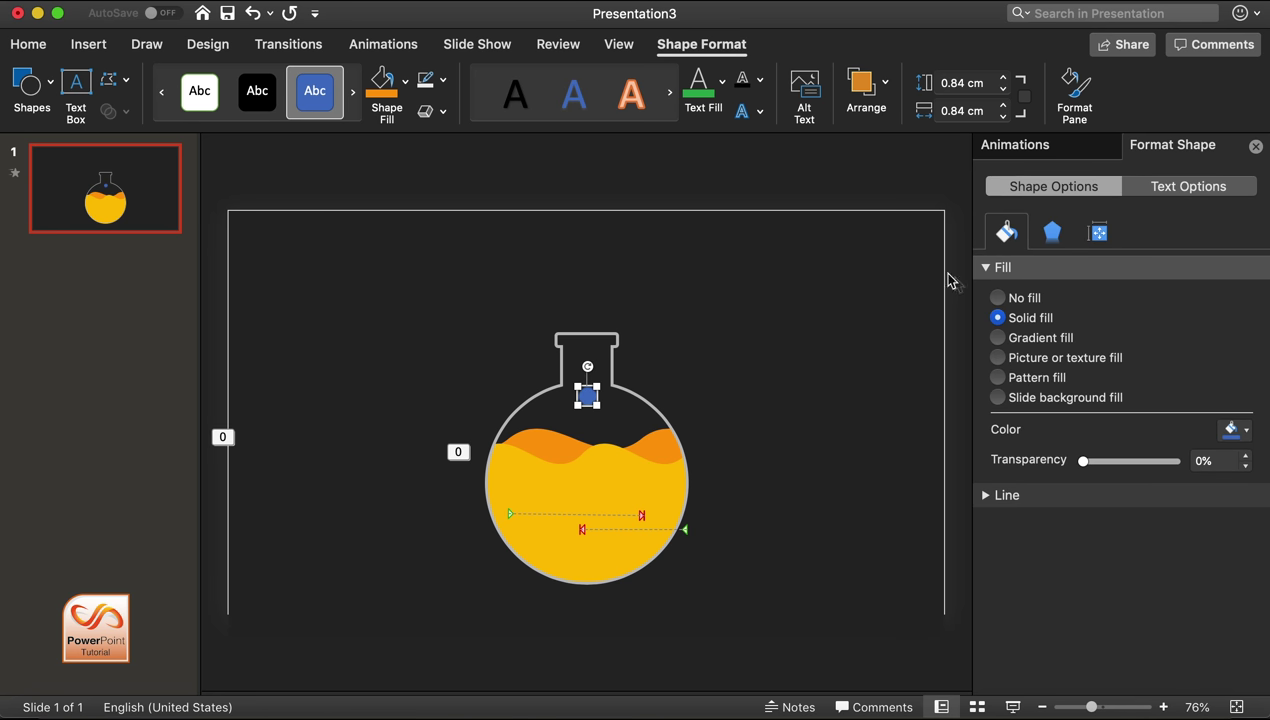
pyautogui.click(1040, 338)
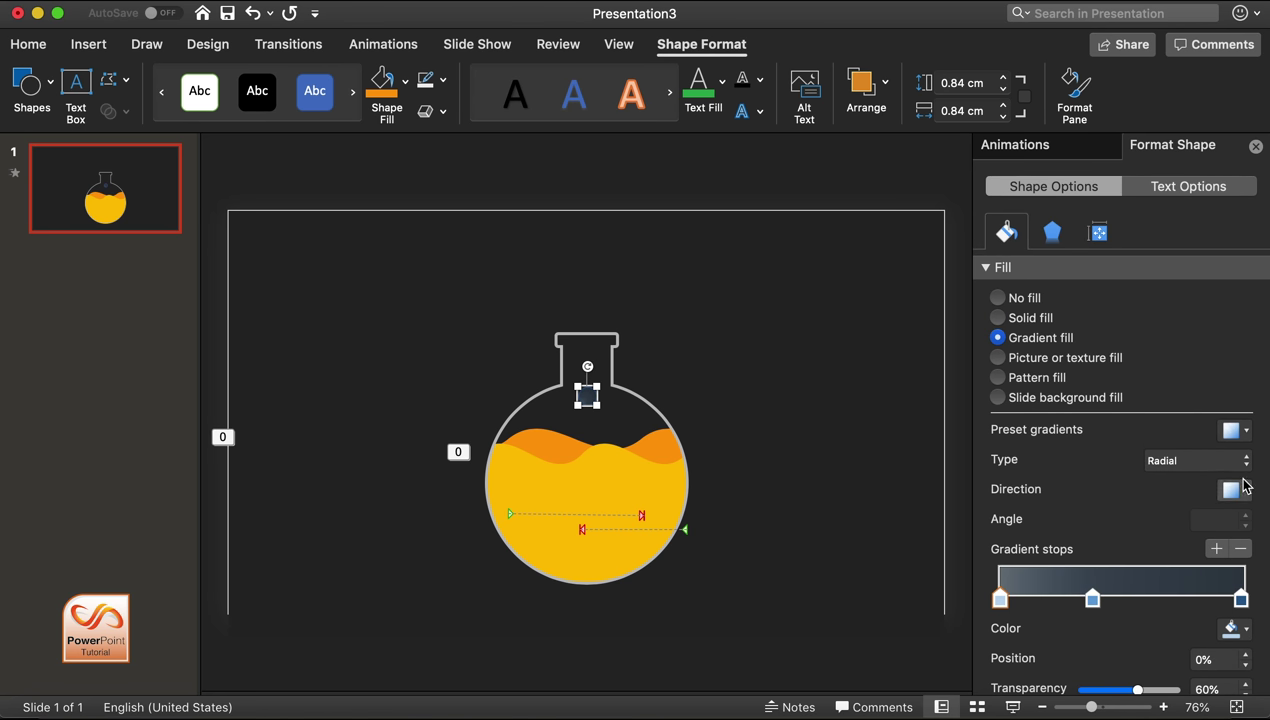
# Step: Colour the gradient stops: right stop gold, left and middle stops light gold
pyautogui.click(1243, 601)
pyautogui.click(1246, 630)
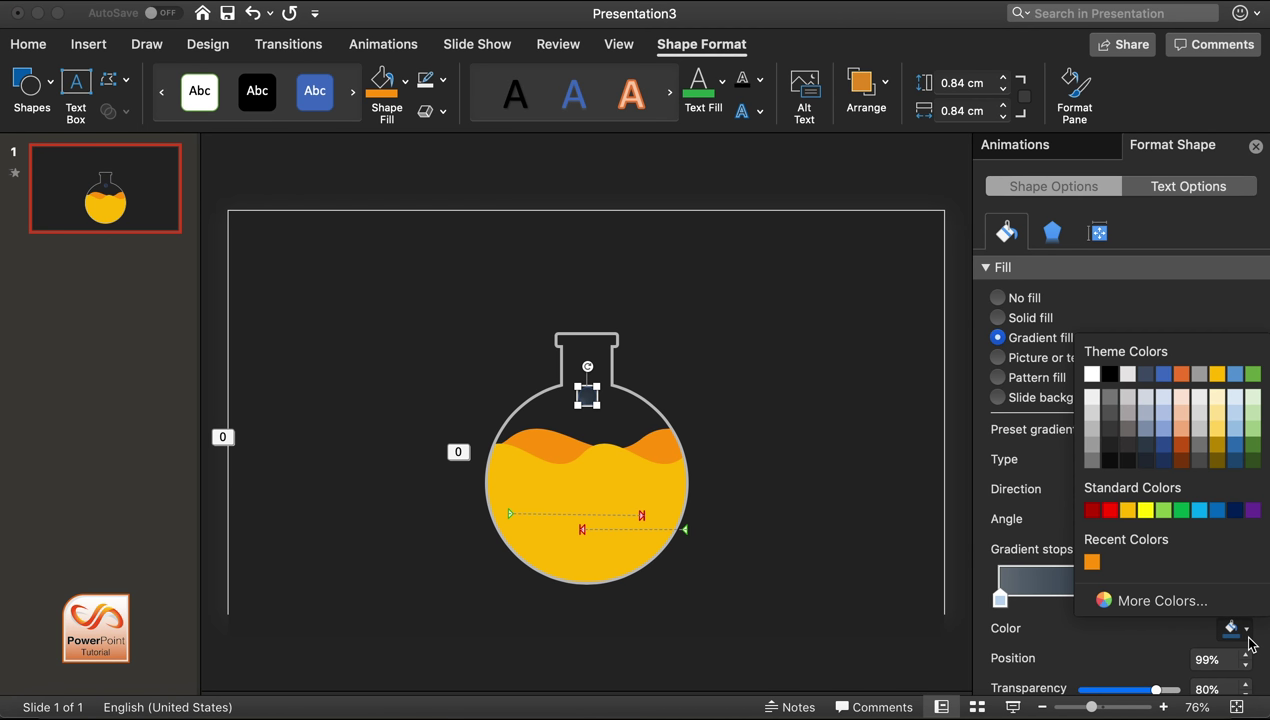
pyautogui.click(1217, 374)
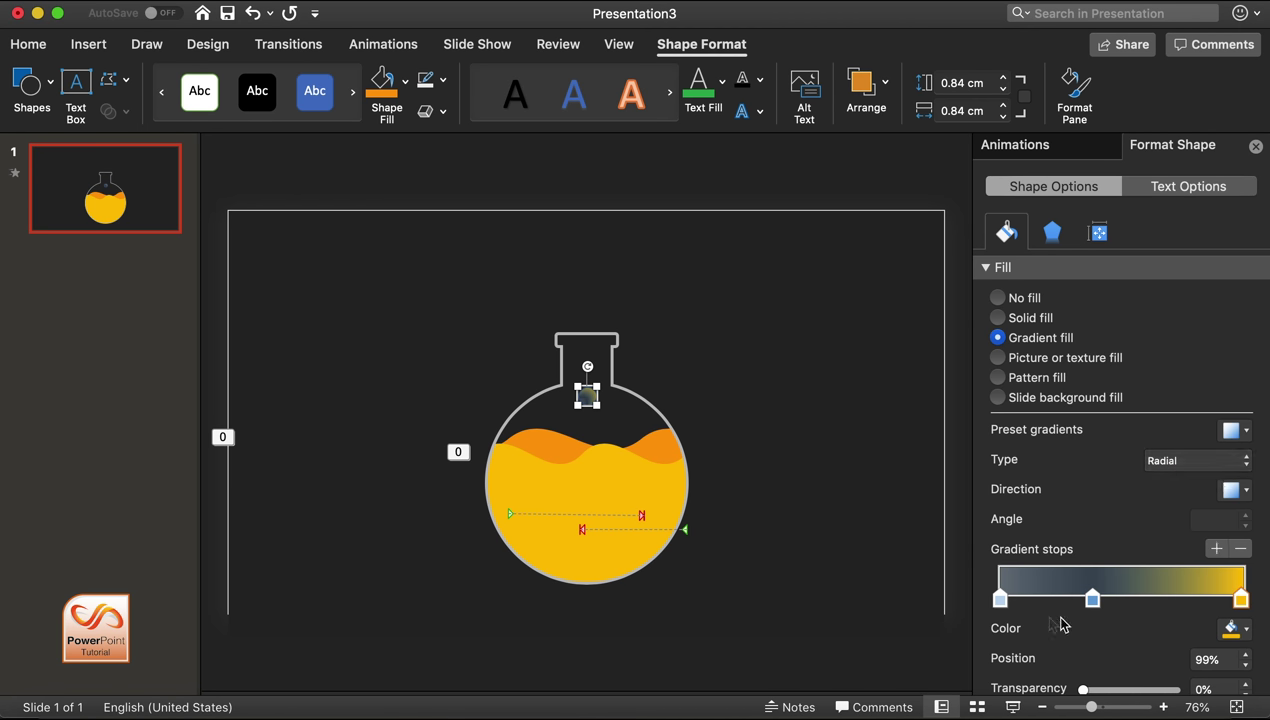
pyautogui.click(1000, 600)
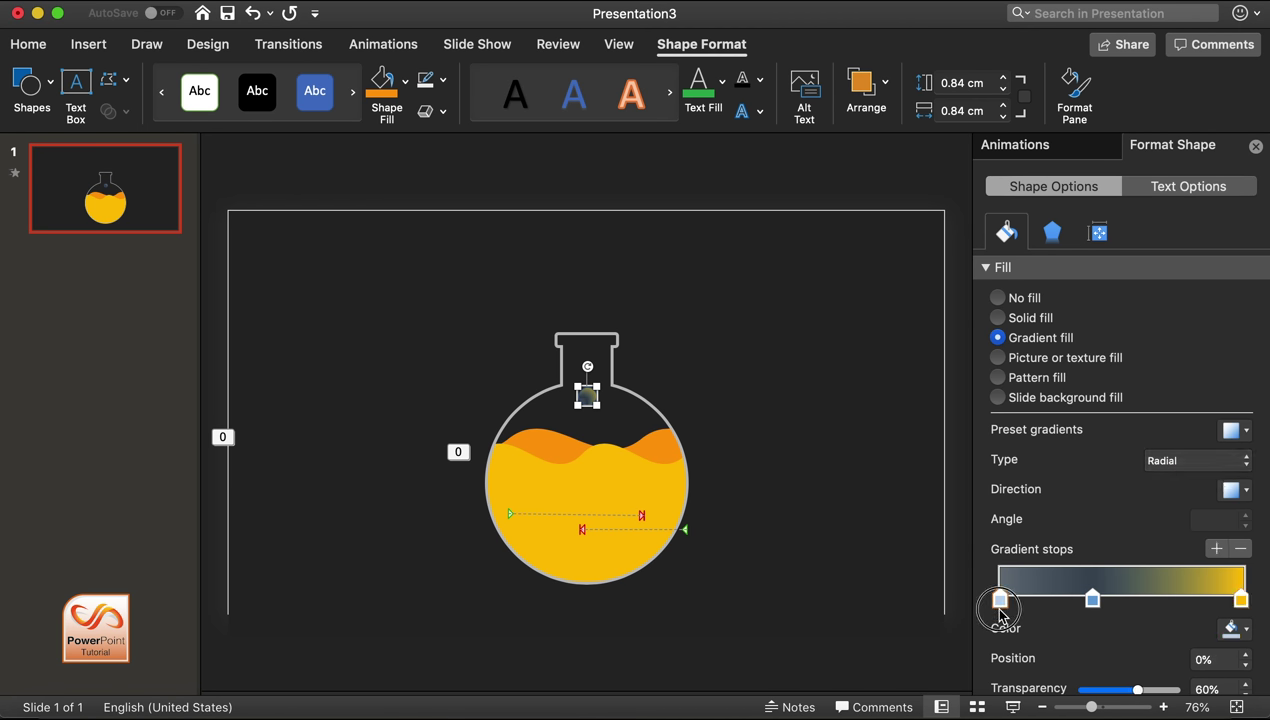
pyautogui.click(1247, 630)
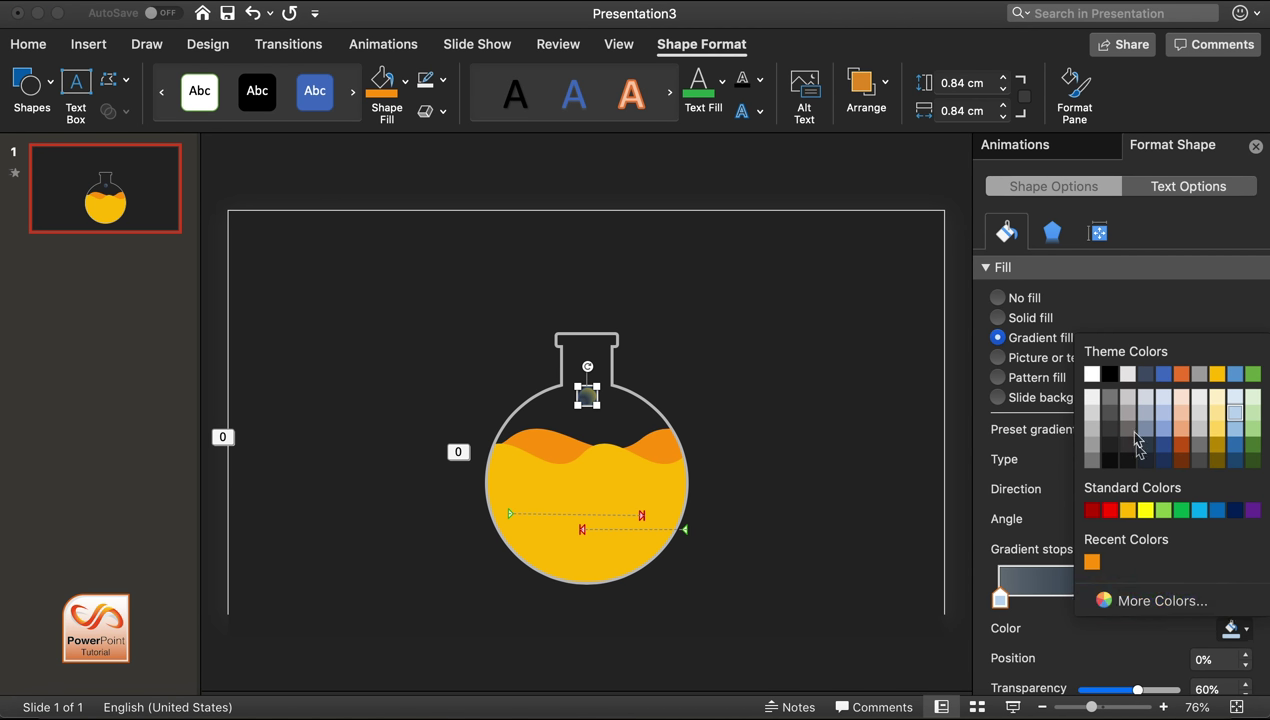
pyautogui.click(1218, 432)
pyautogui.click(1092, 598)
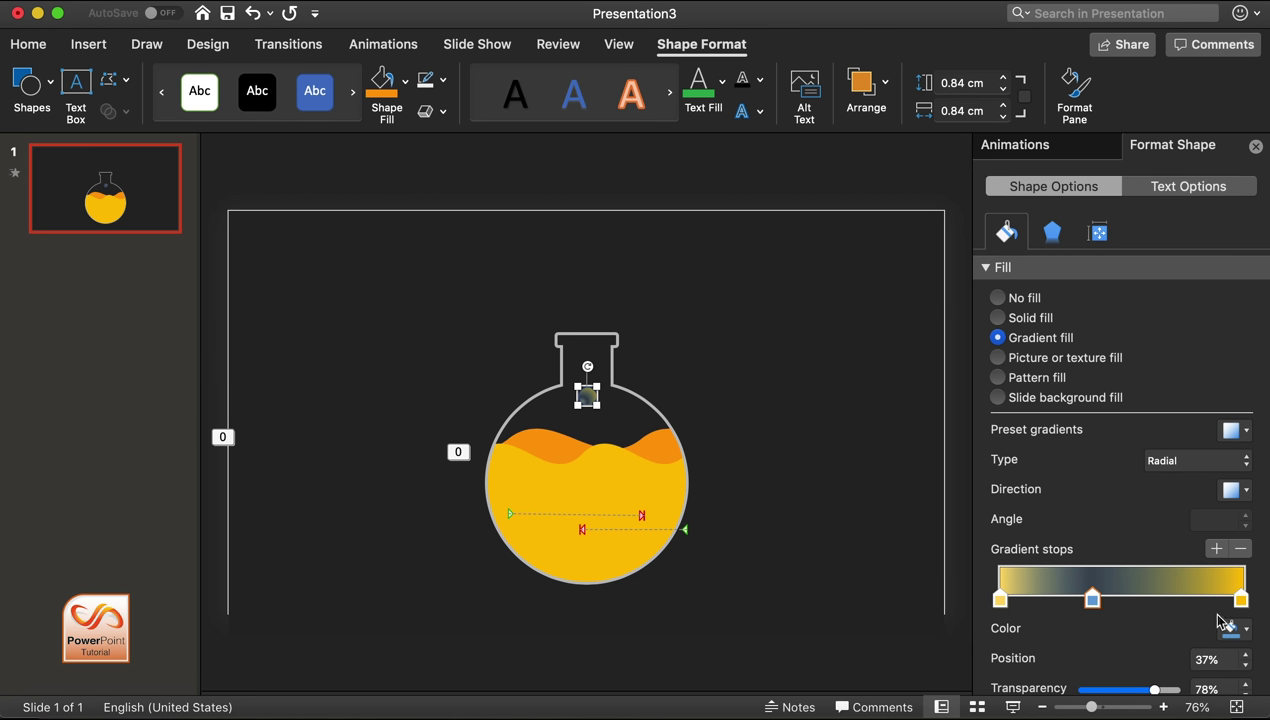
pyautogui.click(1243, 630)
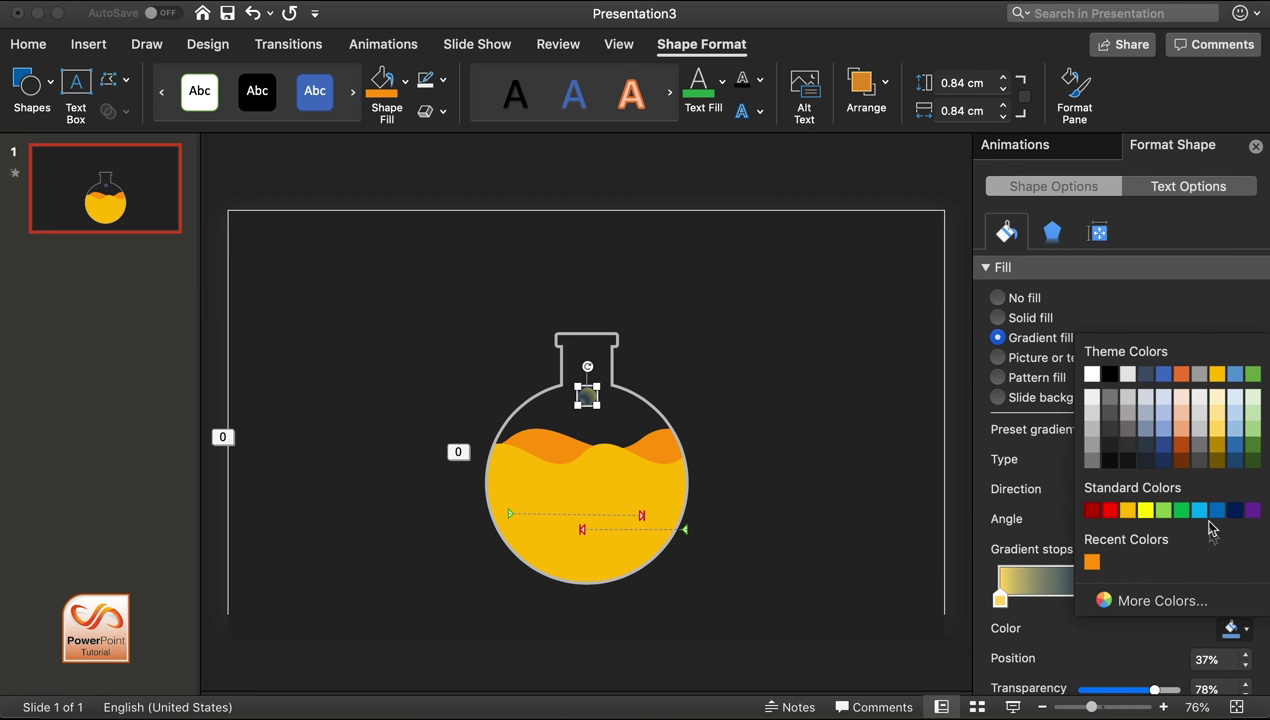
pyautogui.click(1219, 401)
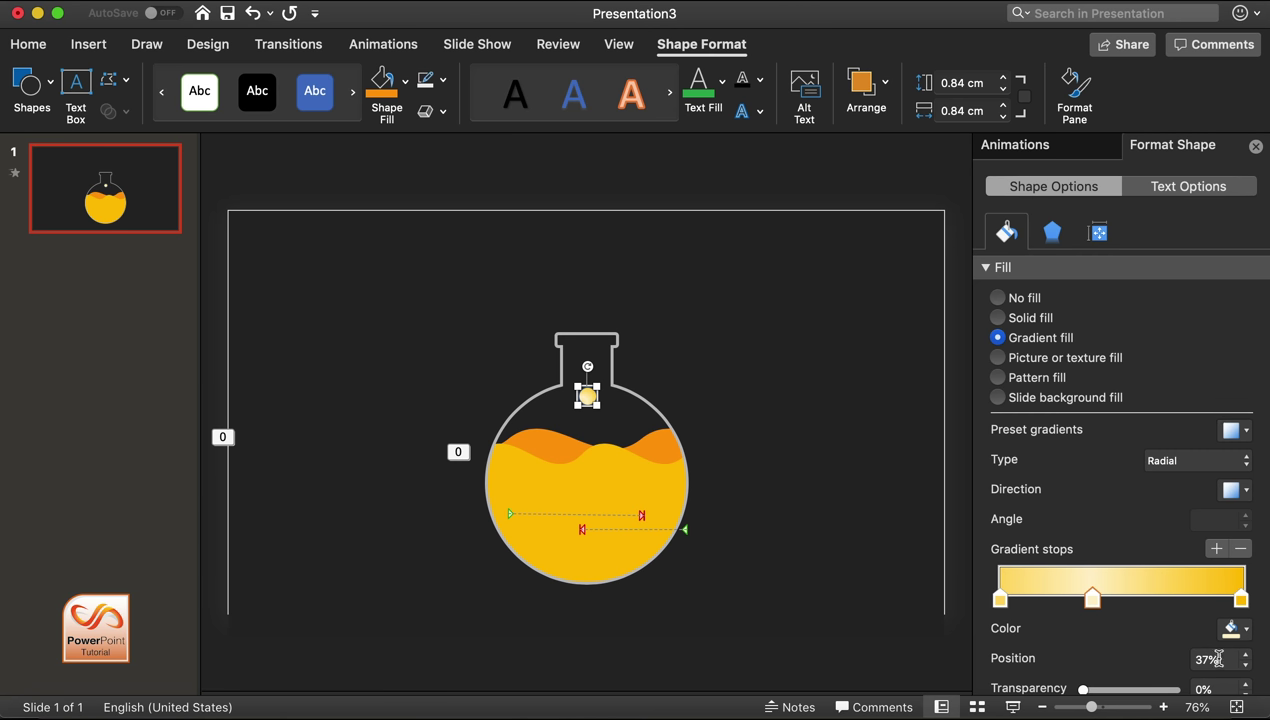
# Step: Make the gradient stops translucent: left 68%, right 46%, middle about 66%
pyautogui.moveTo(1085, 690); pyautogui.dragTo(1148, 692)
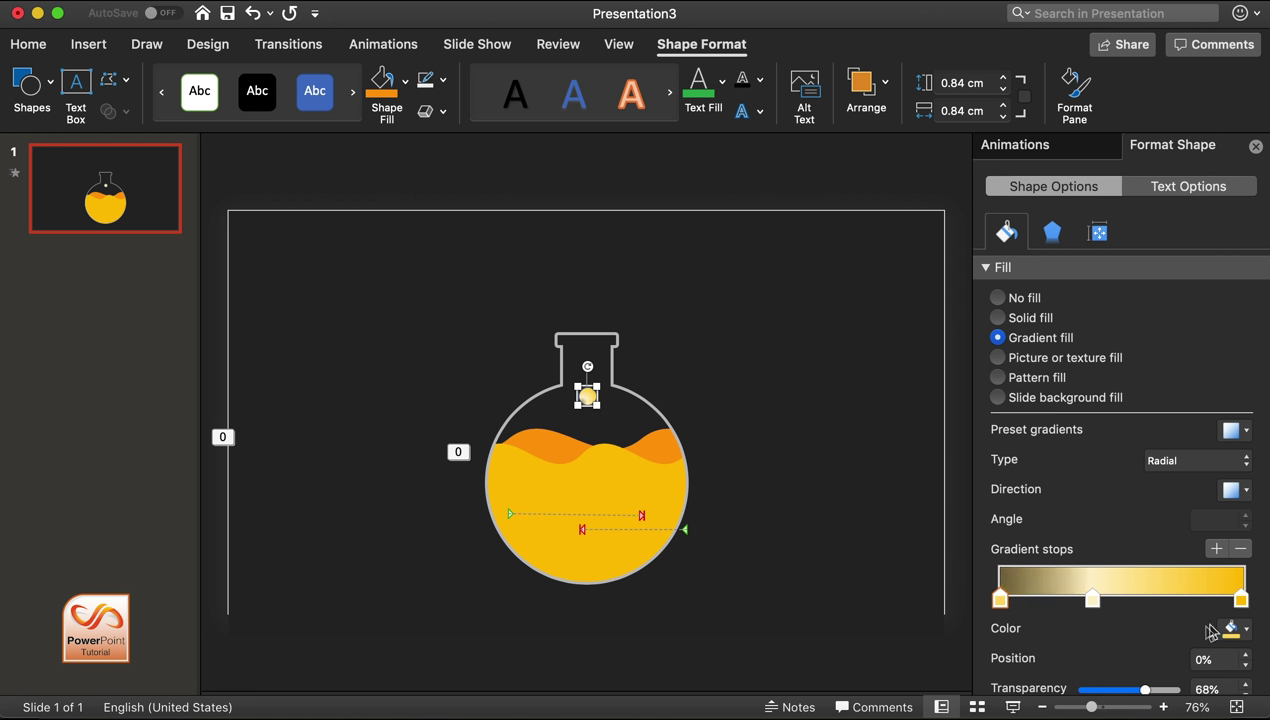
pyautogui.click(1241, 599)
pyautogui.moveTo(1085, 690); pyautogui.dragTo(1155, 692)
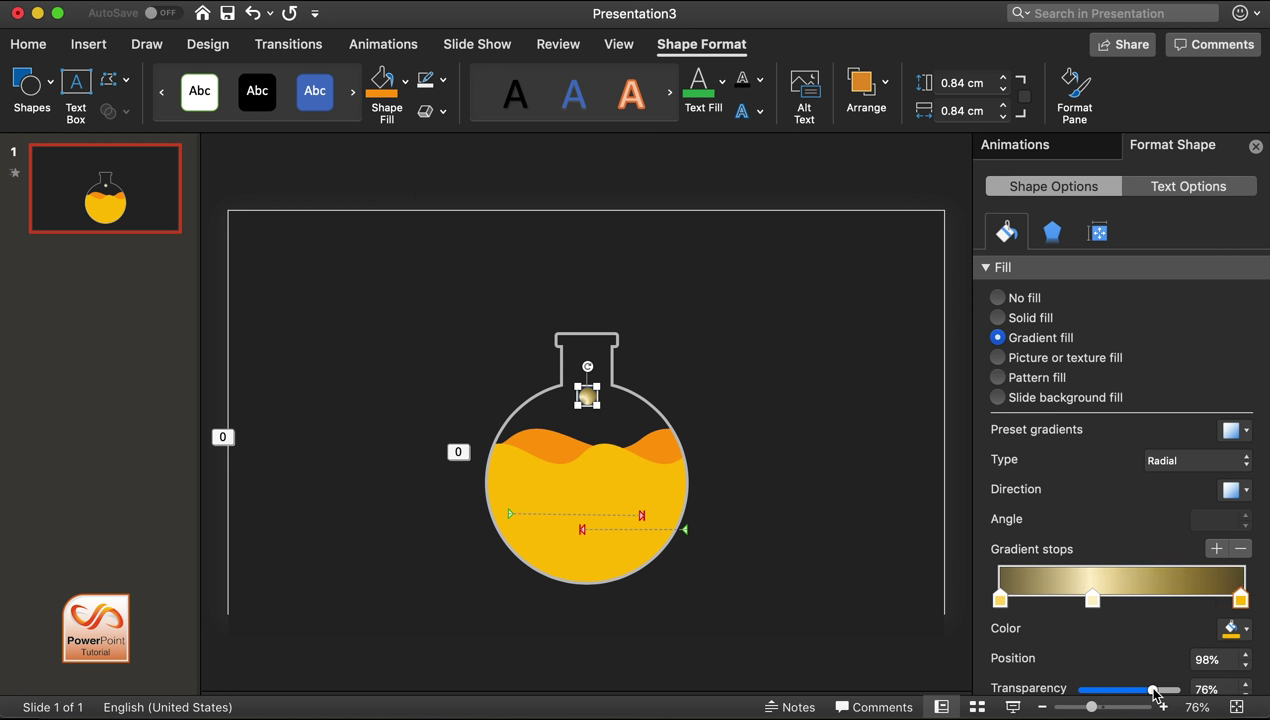
pyautogui.click(1092, 599)
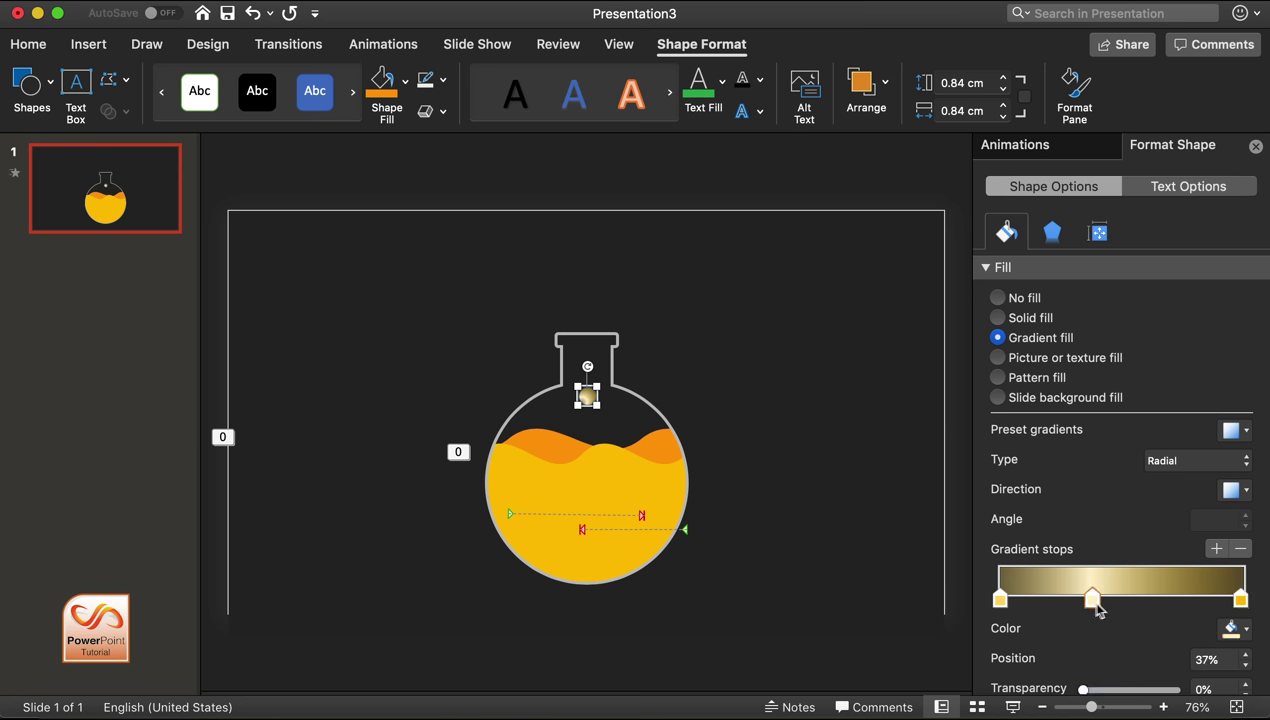
pyautogui.click(1232, 628)
pyautogui.moveTo(1107, 688); pyautogui.dragTo(1143, 693)
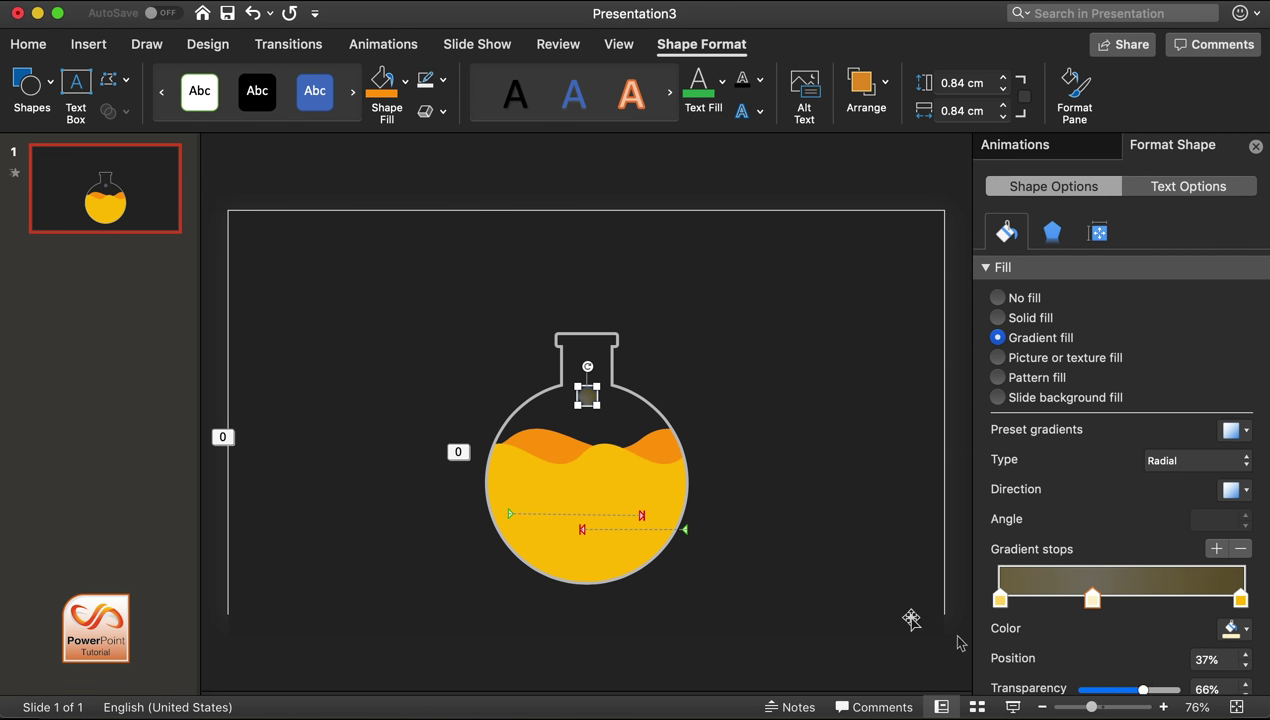
pyautogui.click(825, 516)
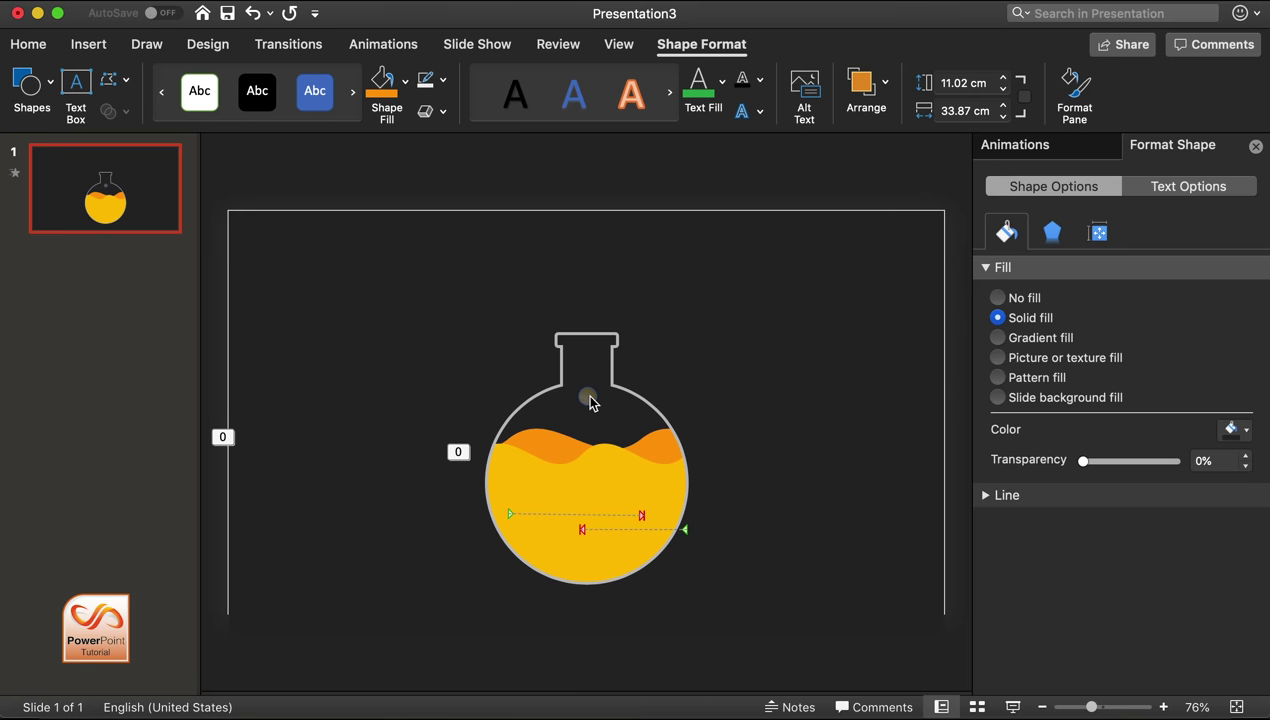
# Step: Give the bubble a 1 pt light-gold outline at 75% transparency
pyautogui.click(590, 400)
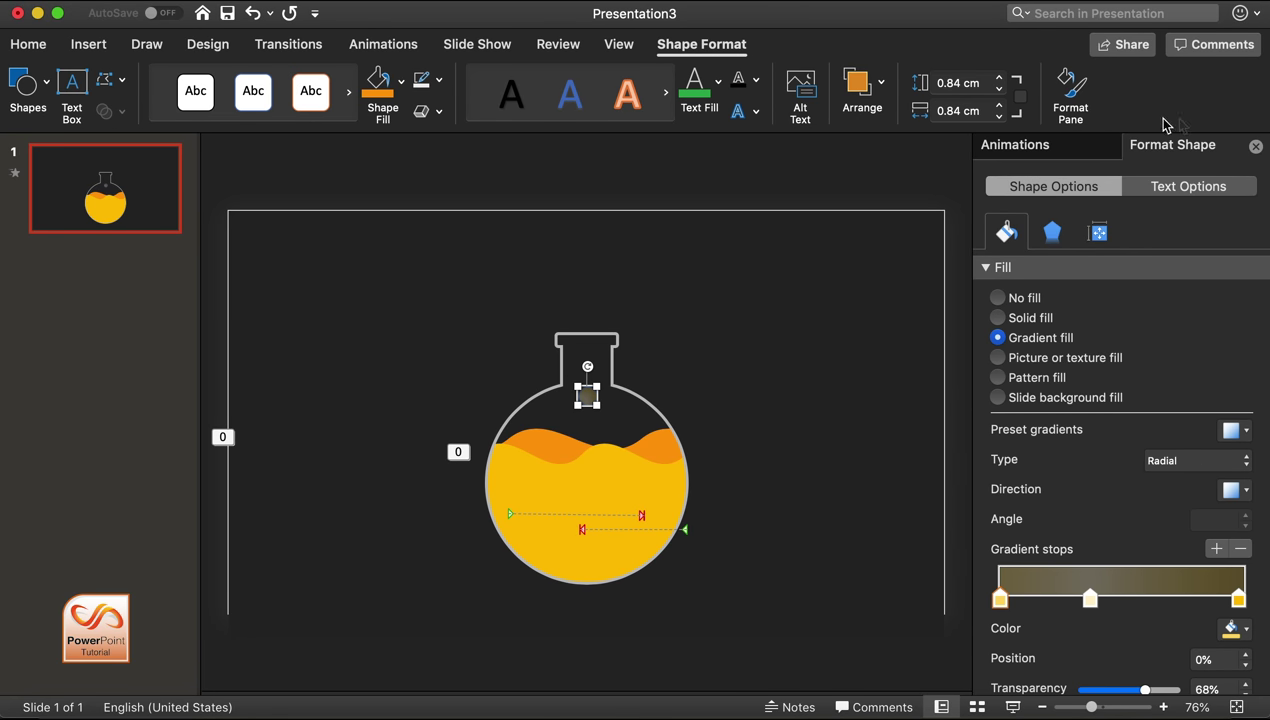
pyautogui.click(444, 82)
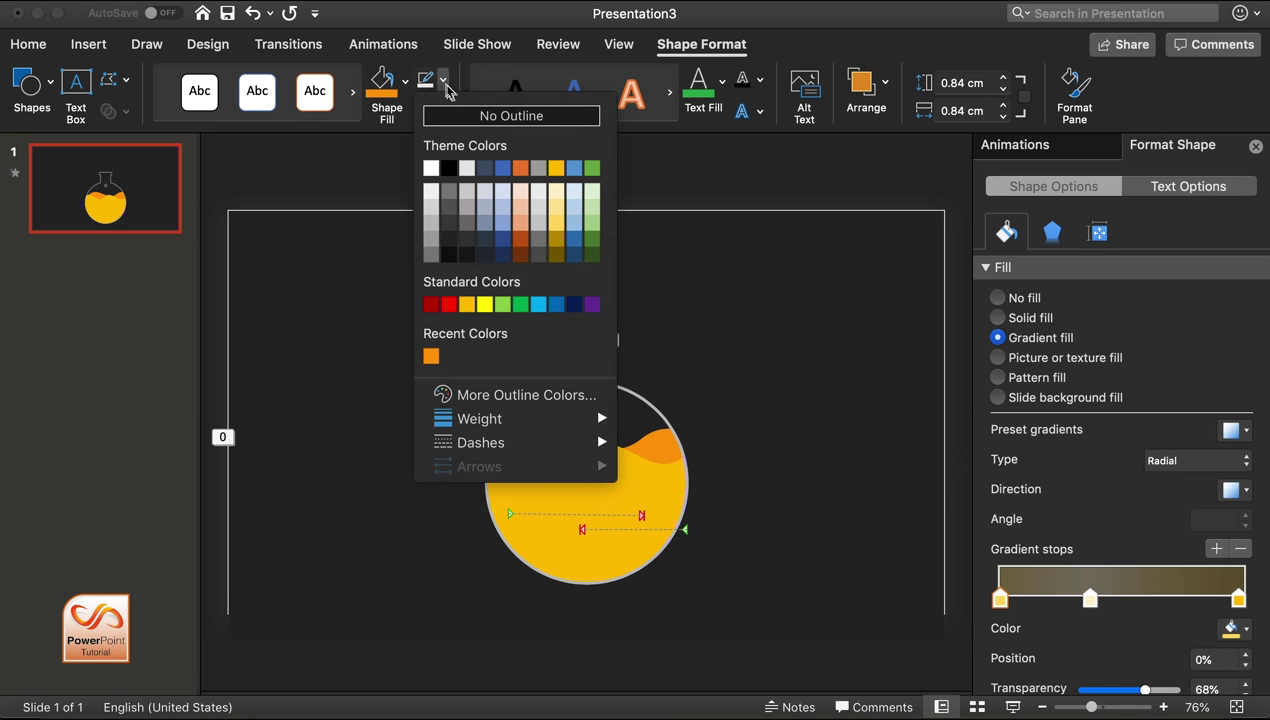
pyautogui.click(557, 192)
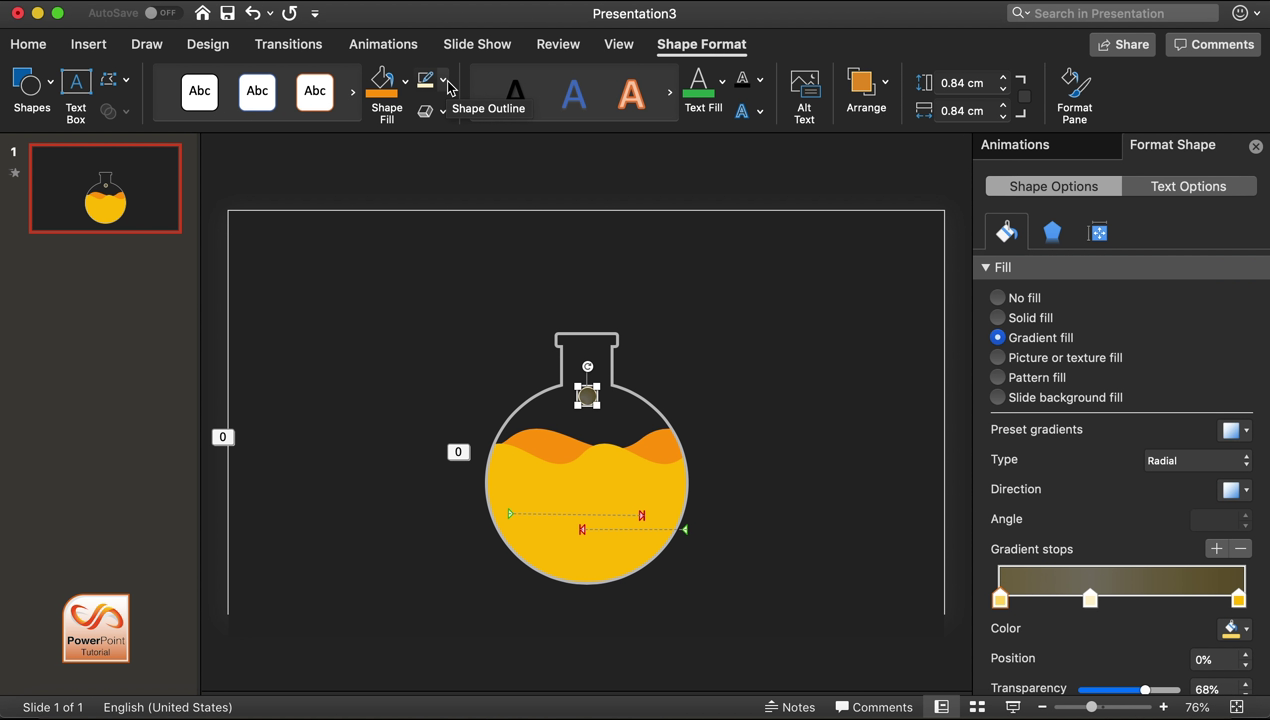
pyautogui.scroll(-2, 1100, 487)
pyautogui.click(1035, 680)
pyautogui.scroll(-5, 1088, 658)
pyautogui.moveTo(1112, 437); pyautogui.dragTo(1153, 443)
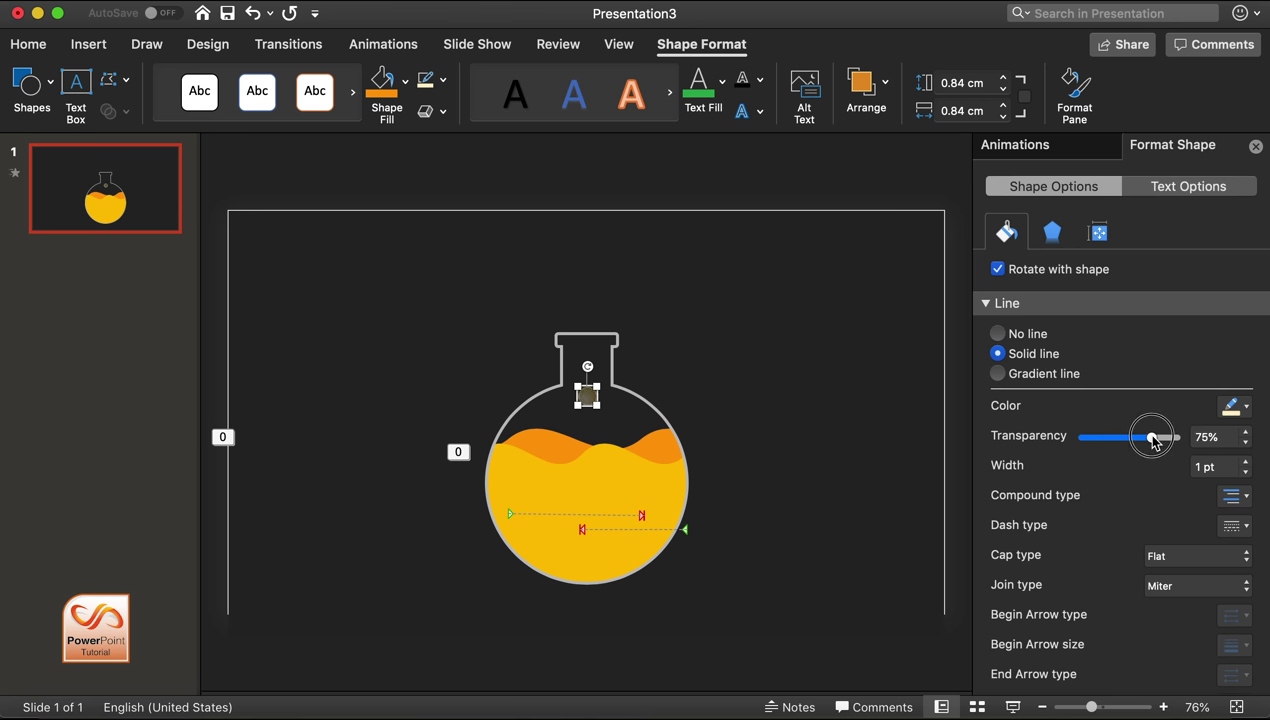
pyautogui.click(859, 410)
pyautogui.click(808, 337)
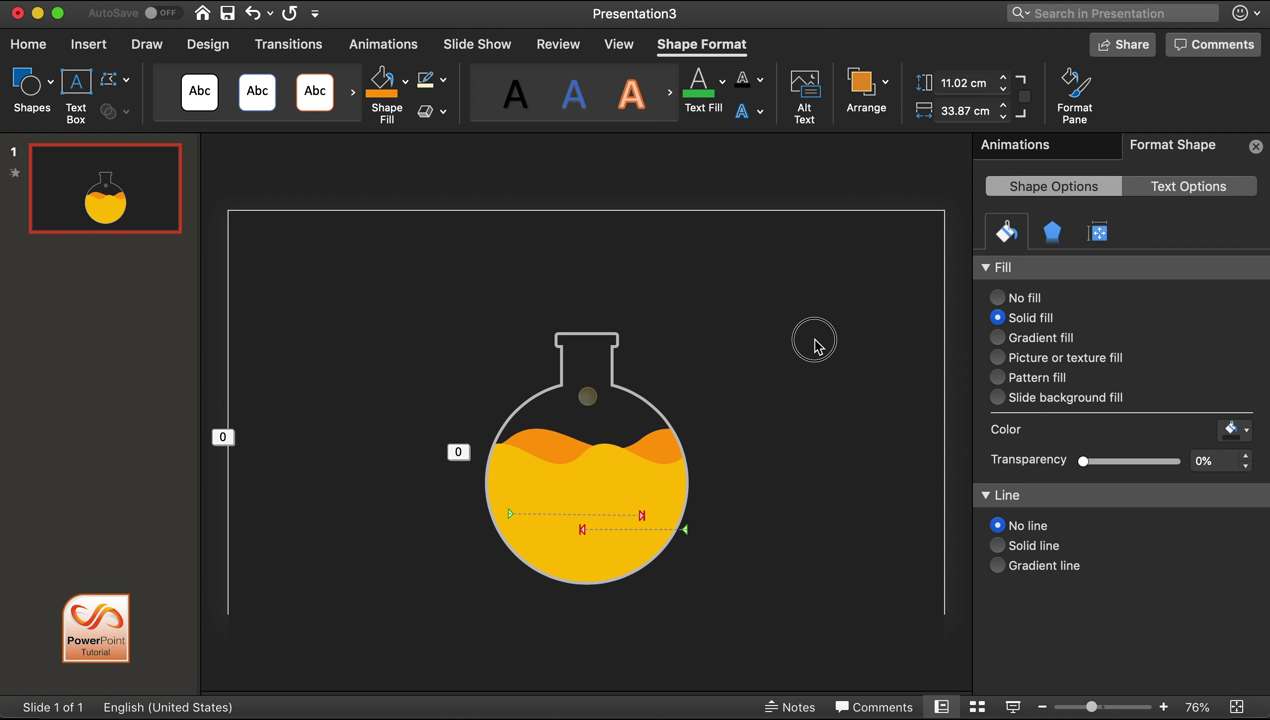
# Step: Duplicate the bubble twice beside the original at the flask neck
pyautogui.click(591, 395)
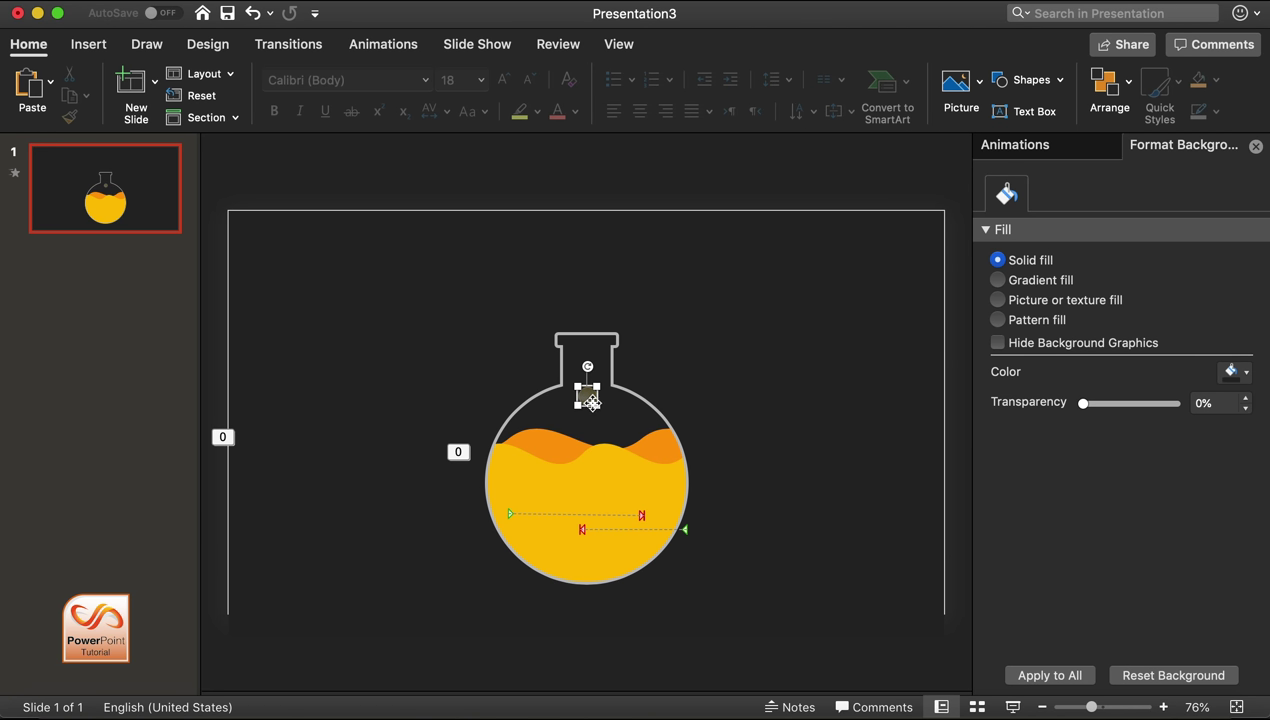
pyautogui.rightClick(591, 397)
pyautogui.click(548, 405)
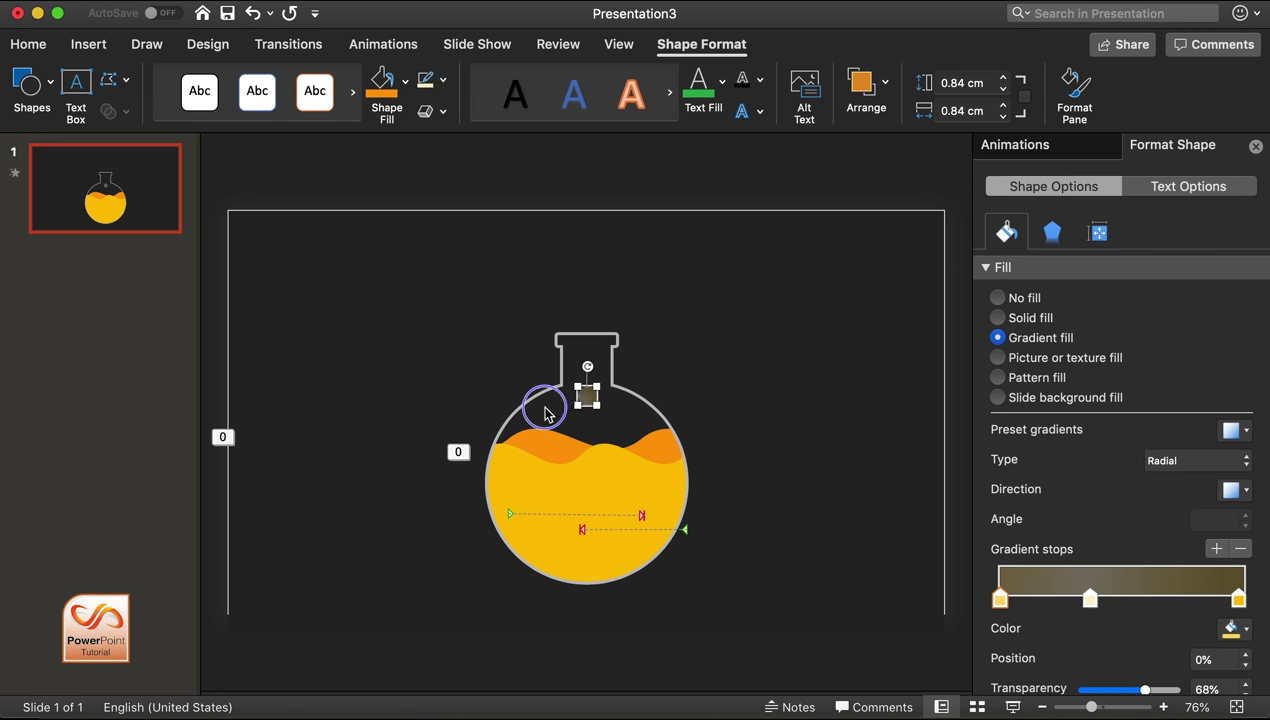
pyautogui.moveTo(586, 402)
pyautogui.mouseDown()
pyautogui.moveTo(549, 409)
pyautogui.moveTo(634, 419)
pyautogui.moveTo(637, 403)
pyautogui.mouseUp()
pyautogui.click(602, 401)
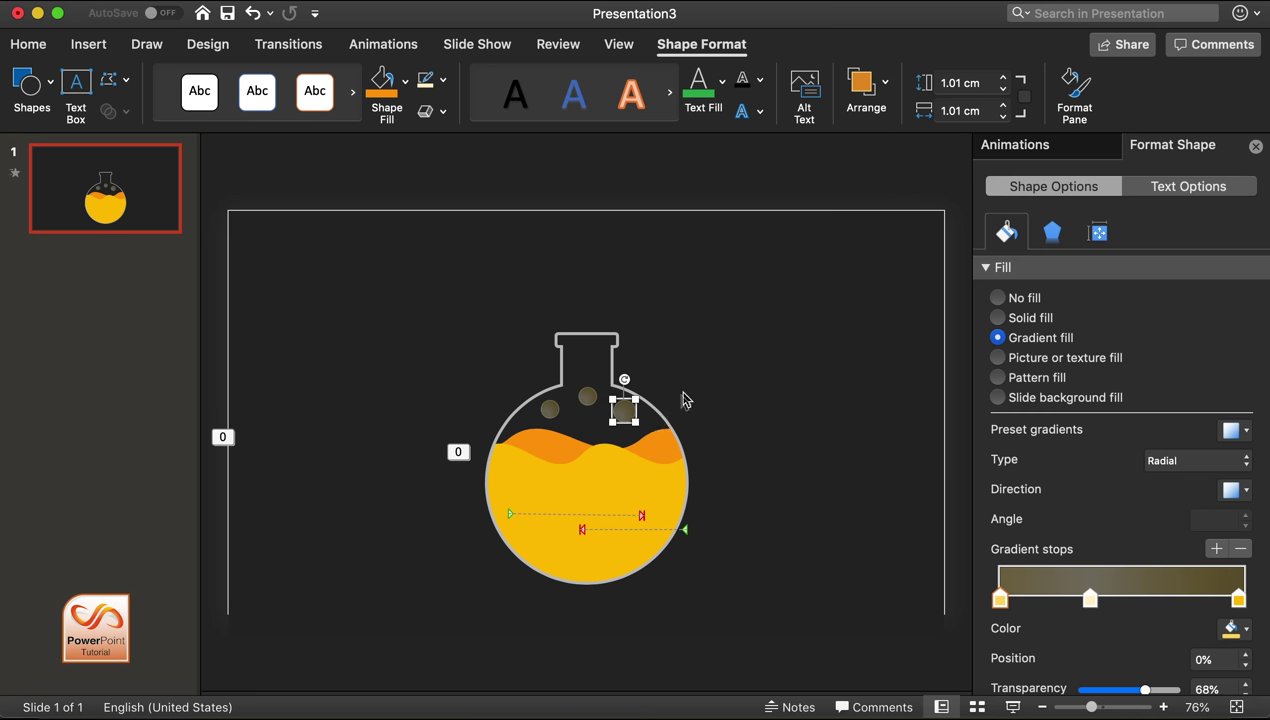
pyautogui.click(655, 180)
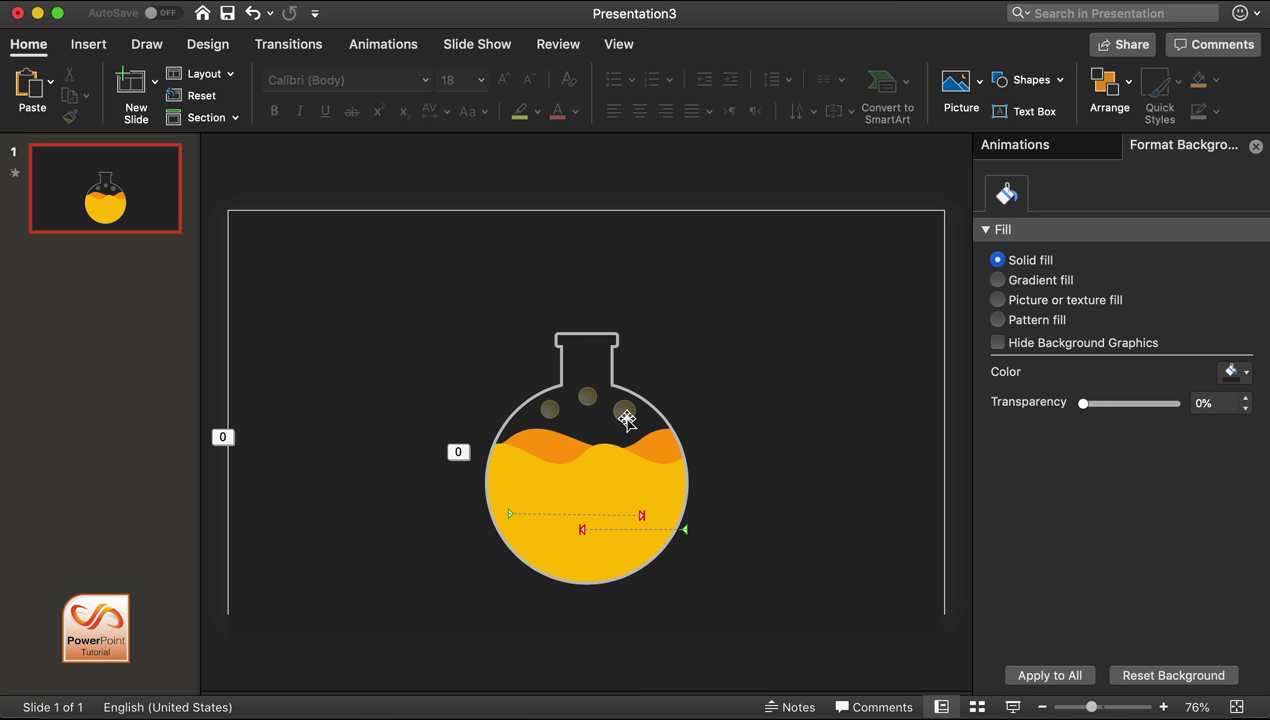
# Step: Move all three bubbles down into the yellow liquid and select the left one
pyautogui.moveTo(626, 418)
pyautogui.mouseDown()
pyautogui.moveTo(629, 491)
pyautogui.moveTo(647, 484)
pyautogui.mouseUp()
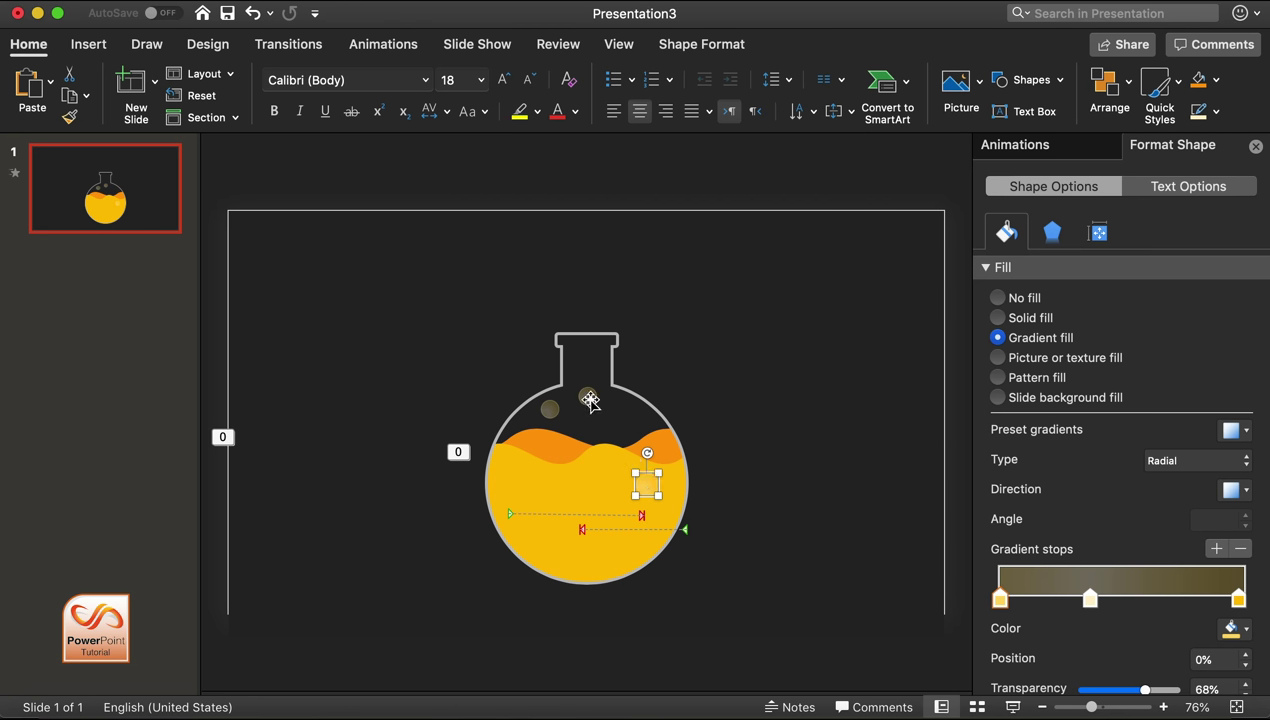
pyautogui.moveTo(590, 400); pyautogui.dragTo(590, 470)
pyautogui.moveTo(550, 408); pyautogui.dragTo(546, 483)
pyautogui.click(588, 248)
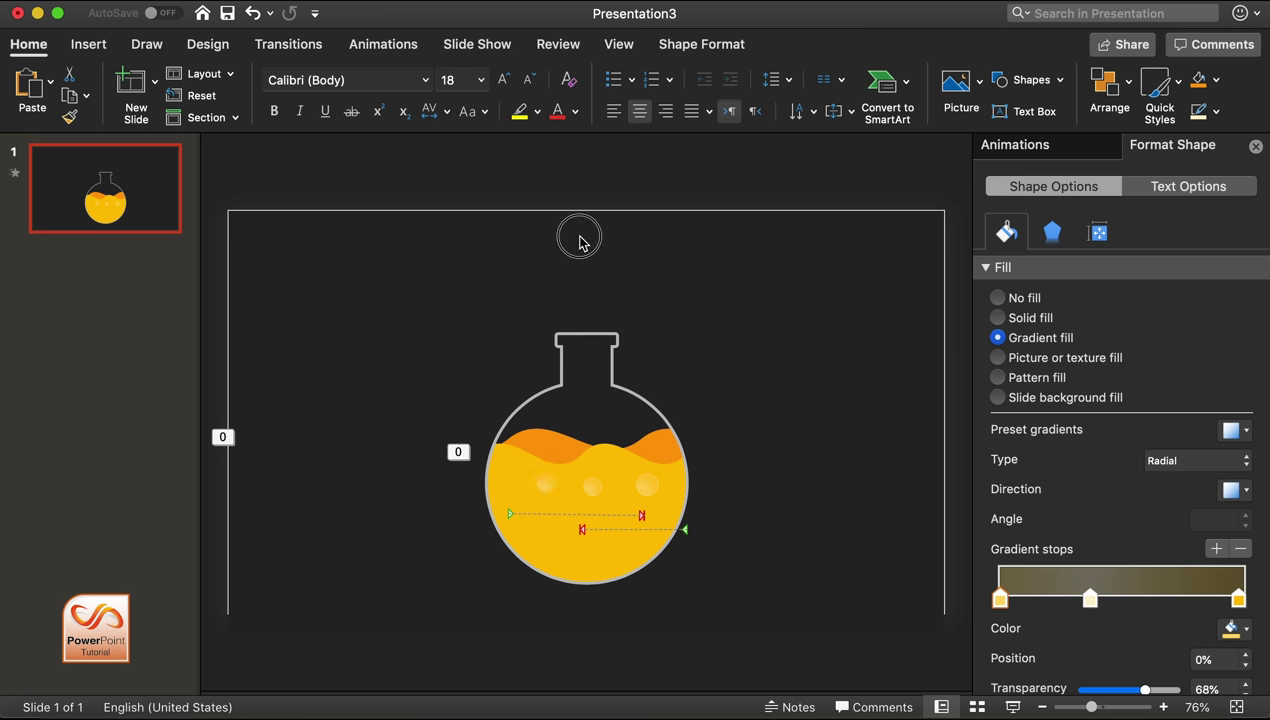
pyautogui.click(548, 487)
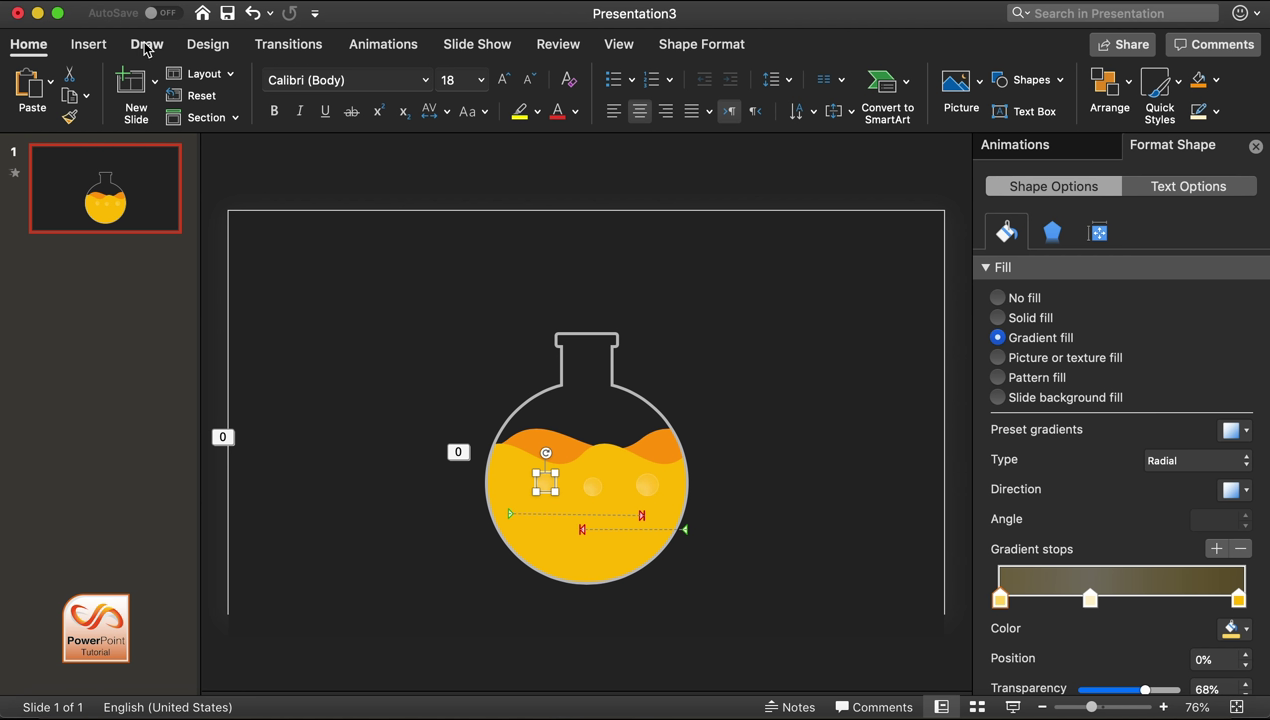
pyautogui.click(381, 51)
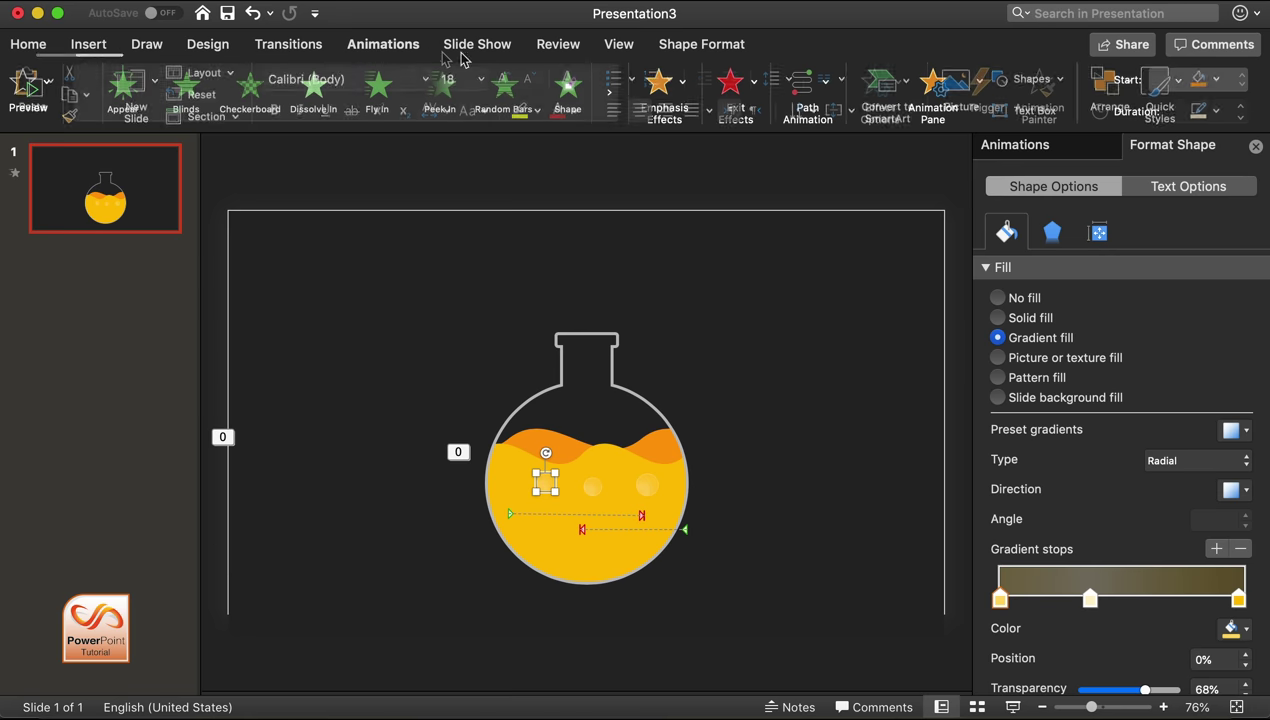
# Step: Draw a Draw Curve motion path from the left bubble up through the flask neck to above the slide top
pyautogui.click(825, 82)
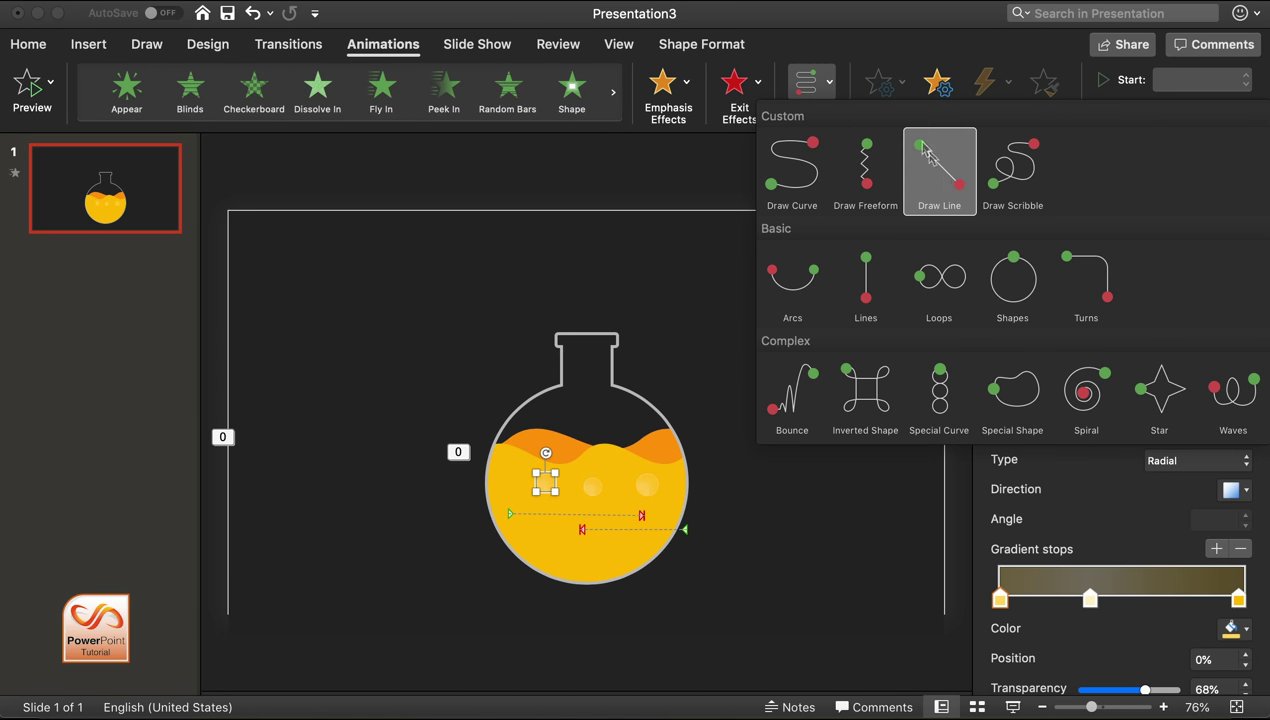
pyautogui.click(785, 172)
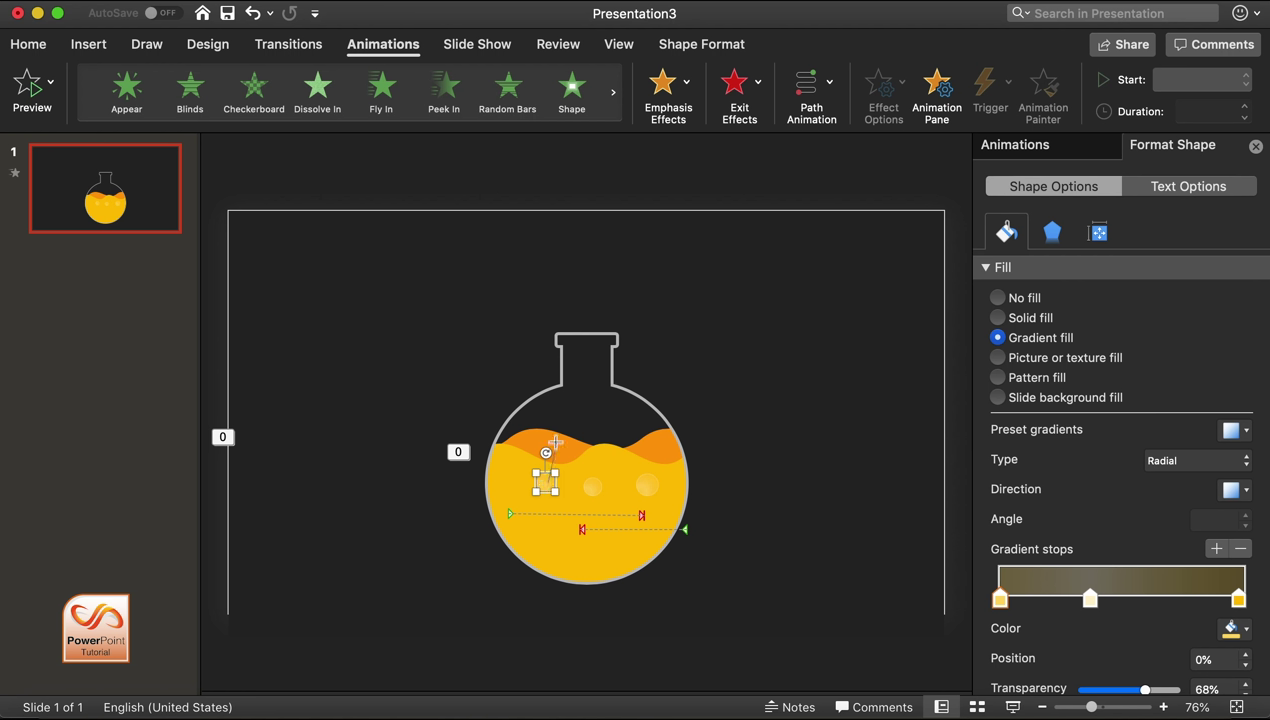
pyautogui.click(586, 414)
pyautogui.click(584, 338)
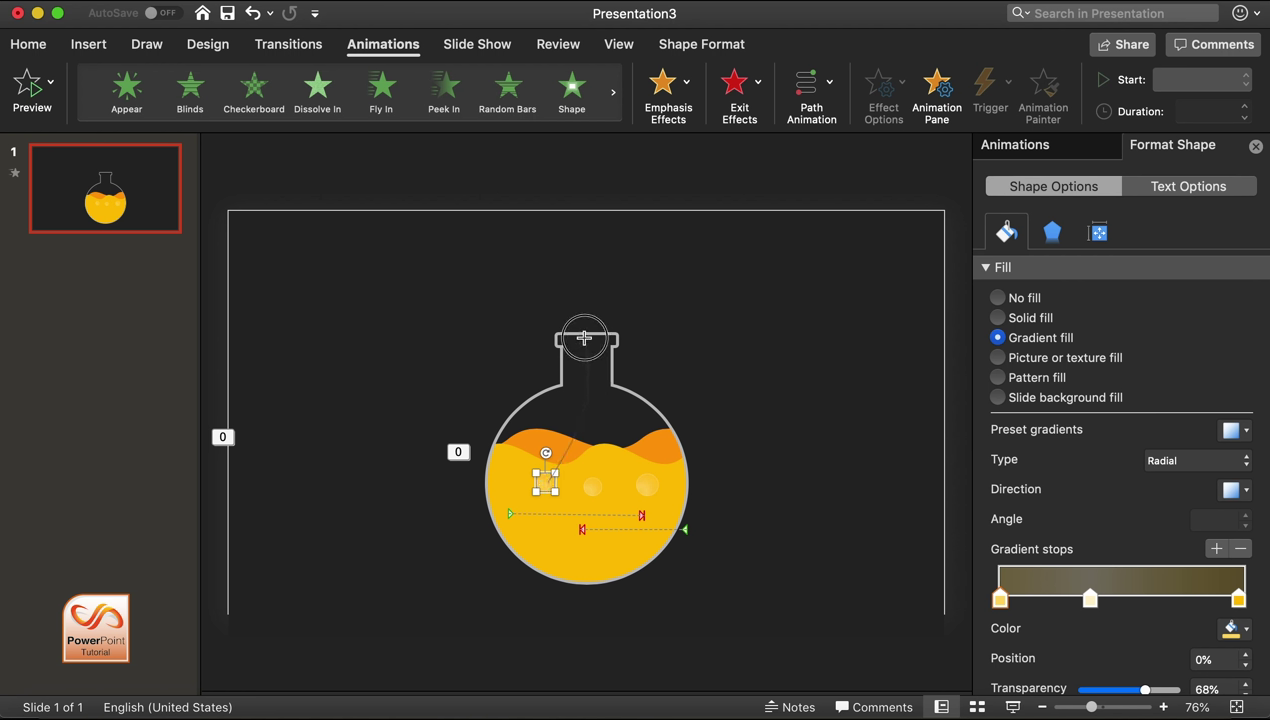
pyautogui.click(528, 285)
pyautogui.click(441, 254)
pyautogui.click(424, 179)
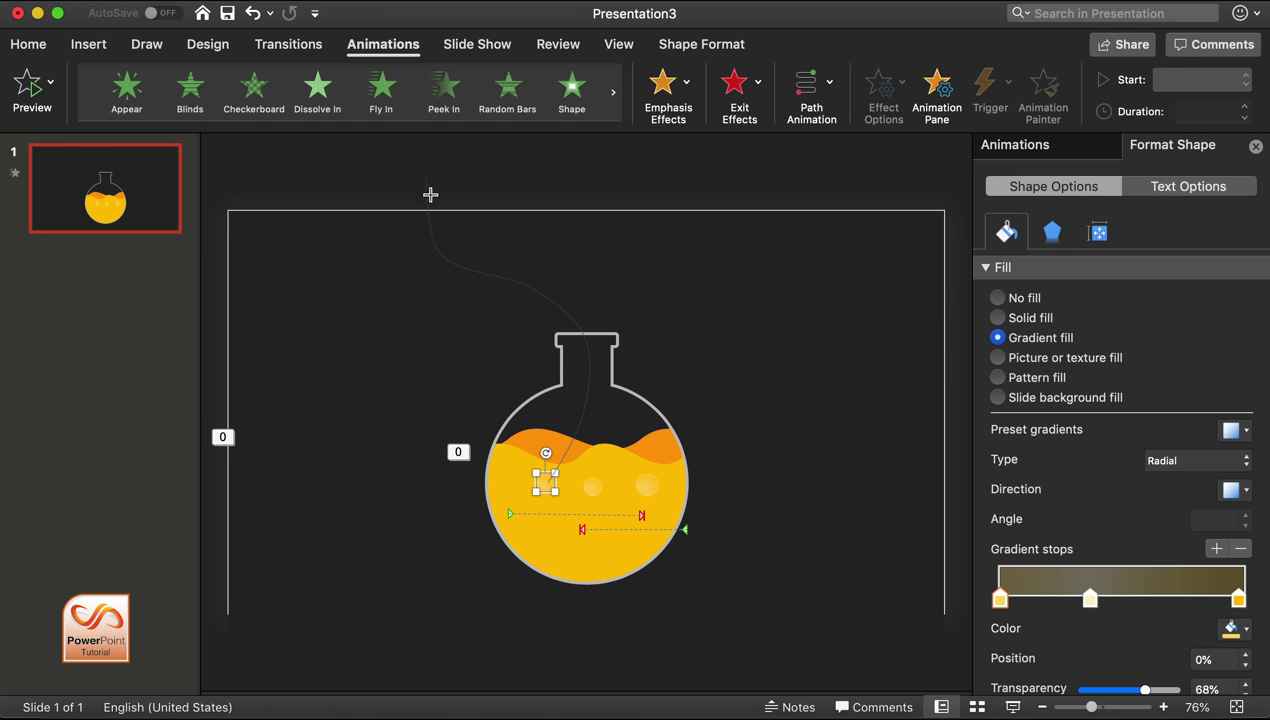
pyautogui.doubleClick(430, 190)
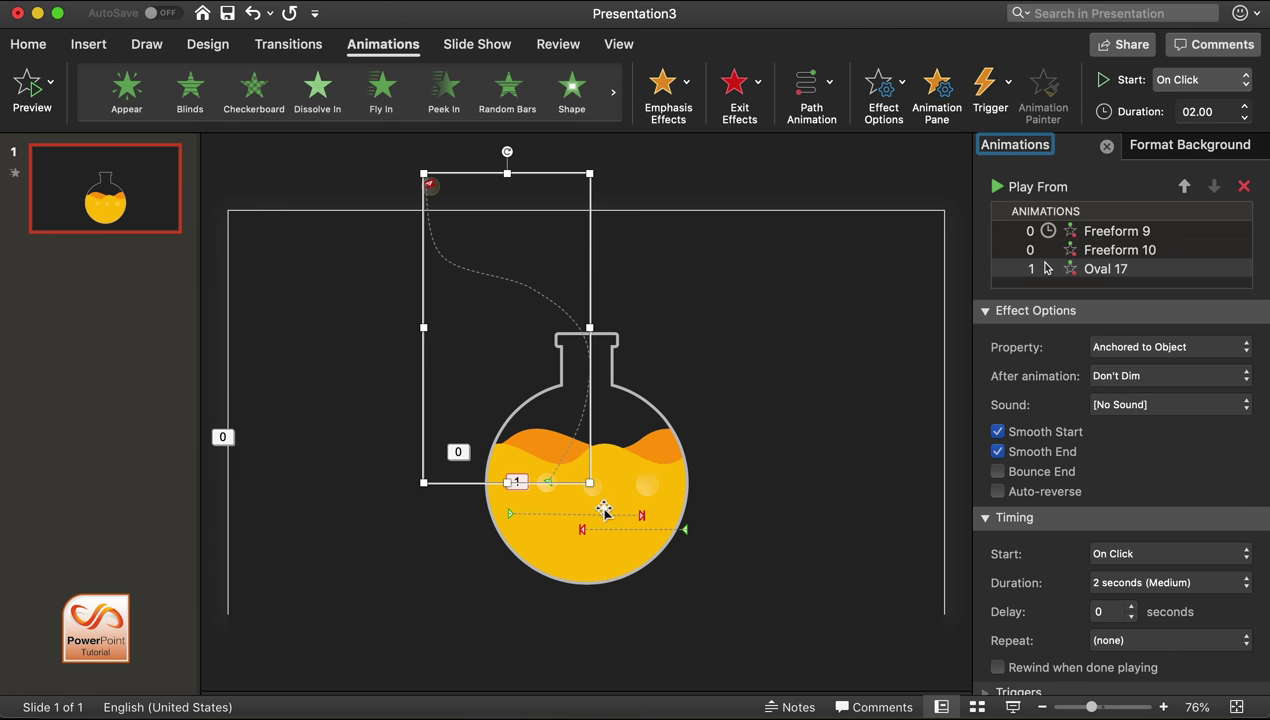
pyautogui.click(595, 494)
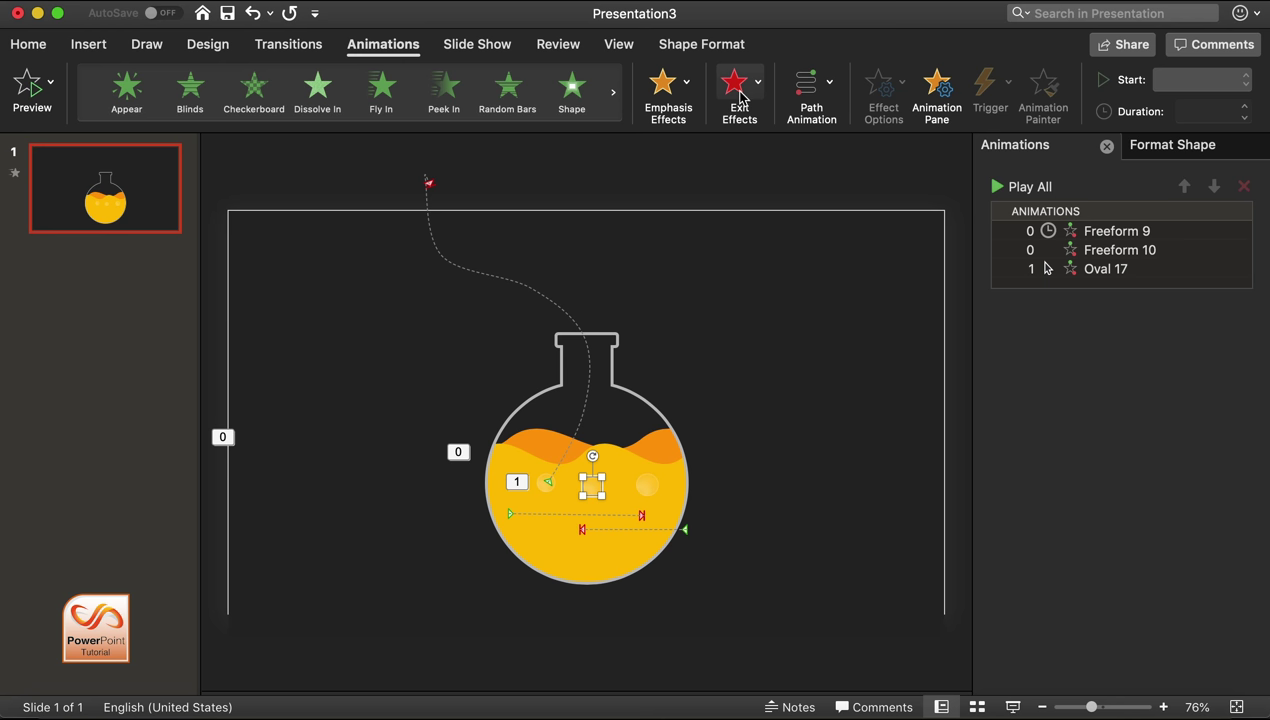
# Step: Draw a curved motion path from the middle bubble up through the neck to above the top-right
pyautogui.click(810, 88)
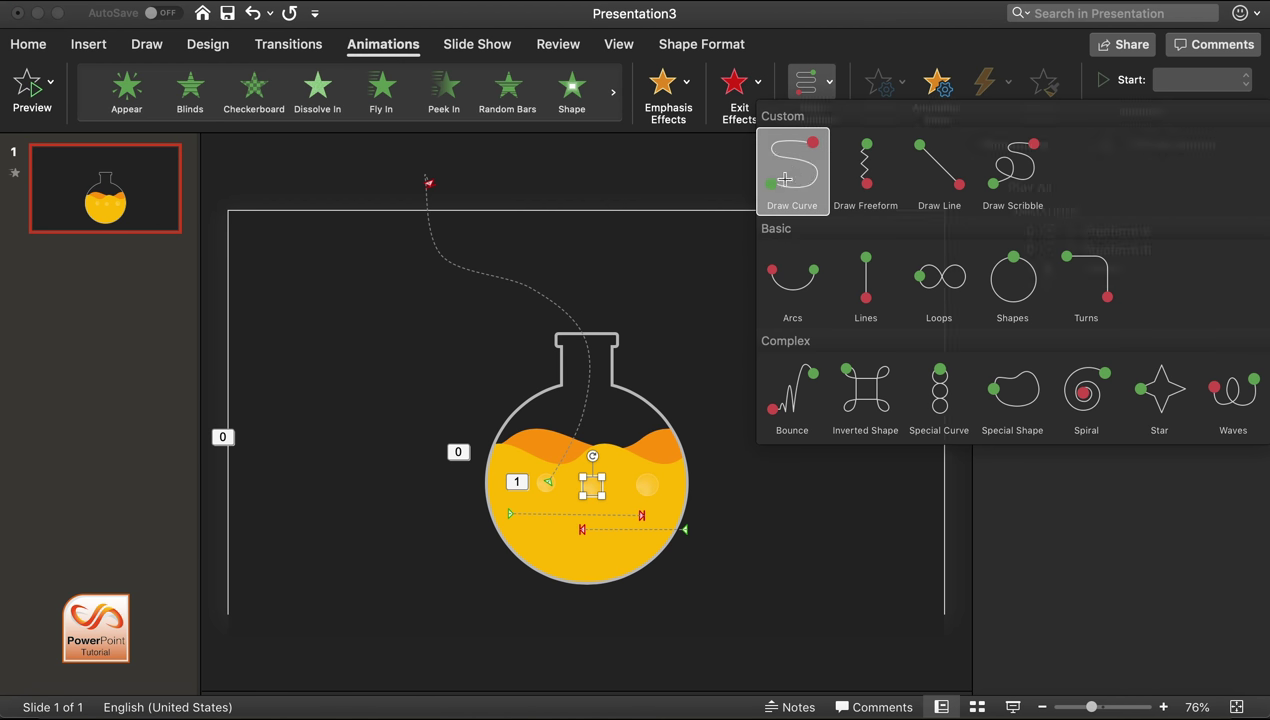
pyautogui.click(785, 178)
pyautogui.click(593, 484)
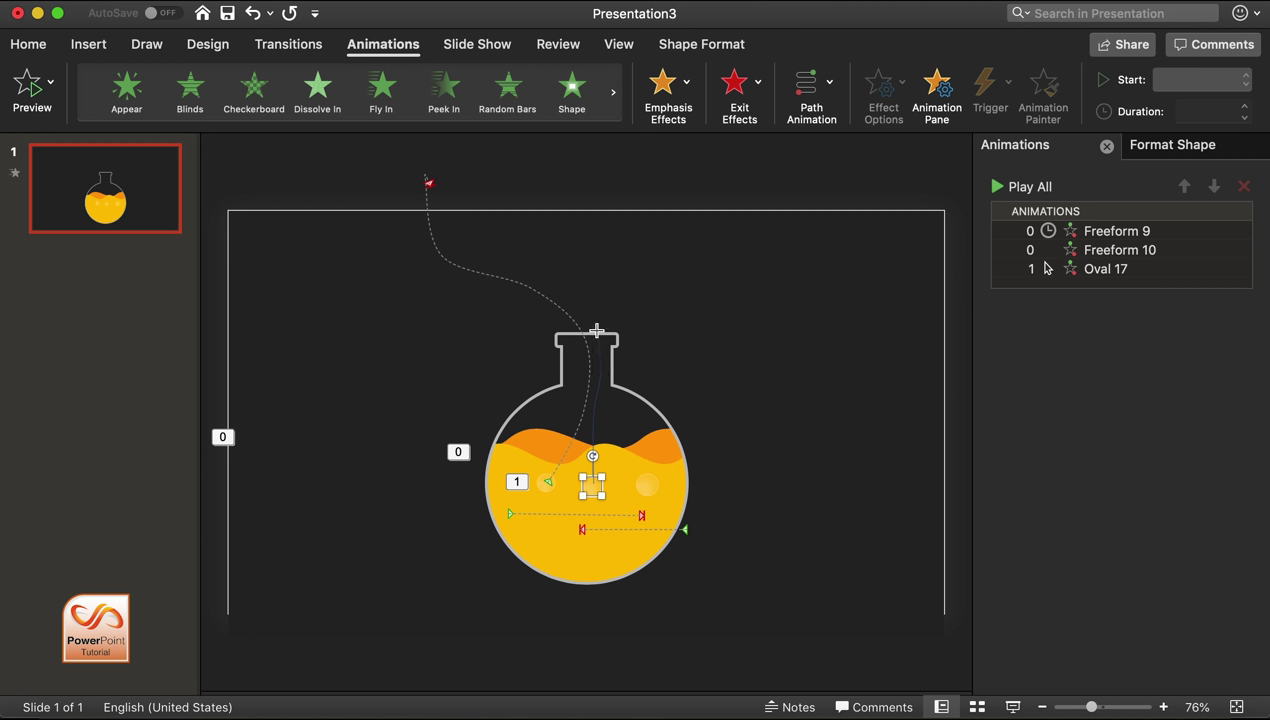
pyautogui.click(754, 268)
pyautogui.click(831, 193)
pyautogui.doubleClick(828, 187)
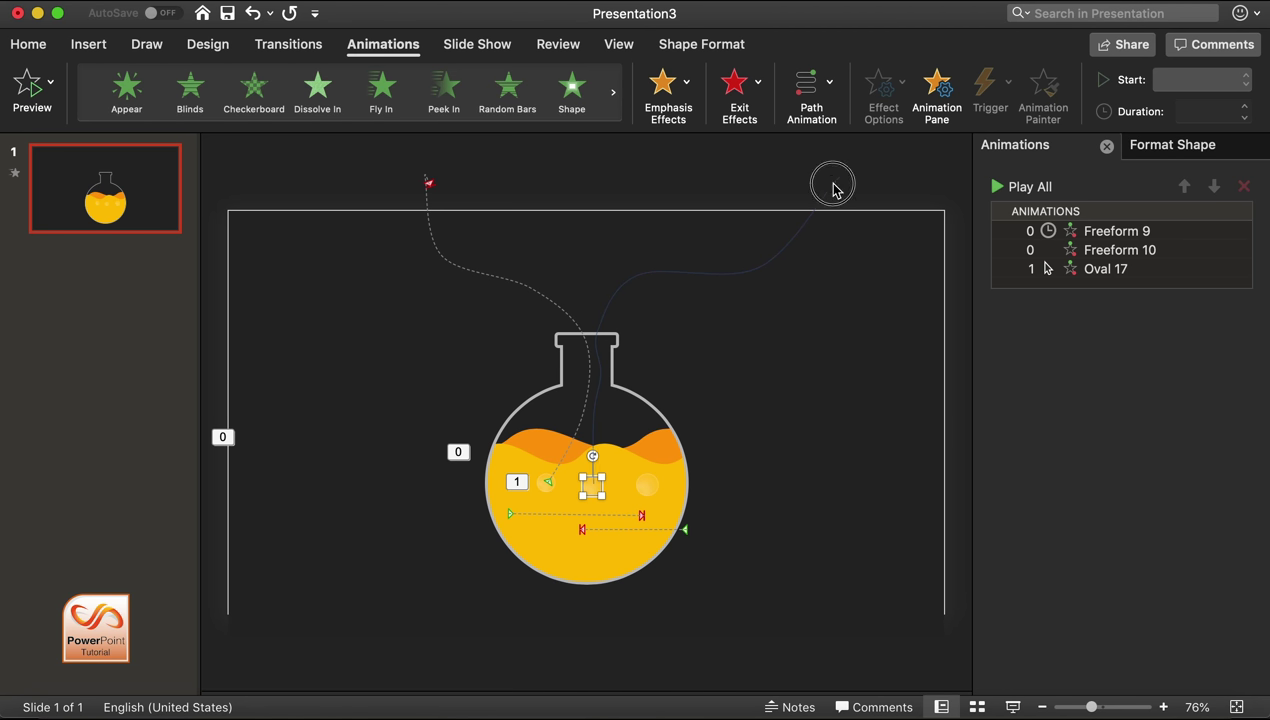
# Step: Nudge the right bubble slightly lower in the liquid
pyautogui.click(826, 95)
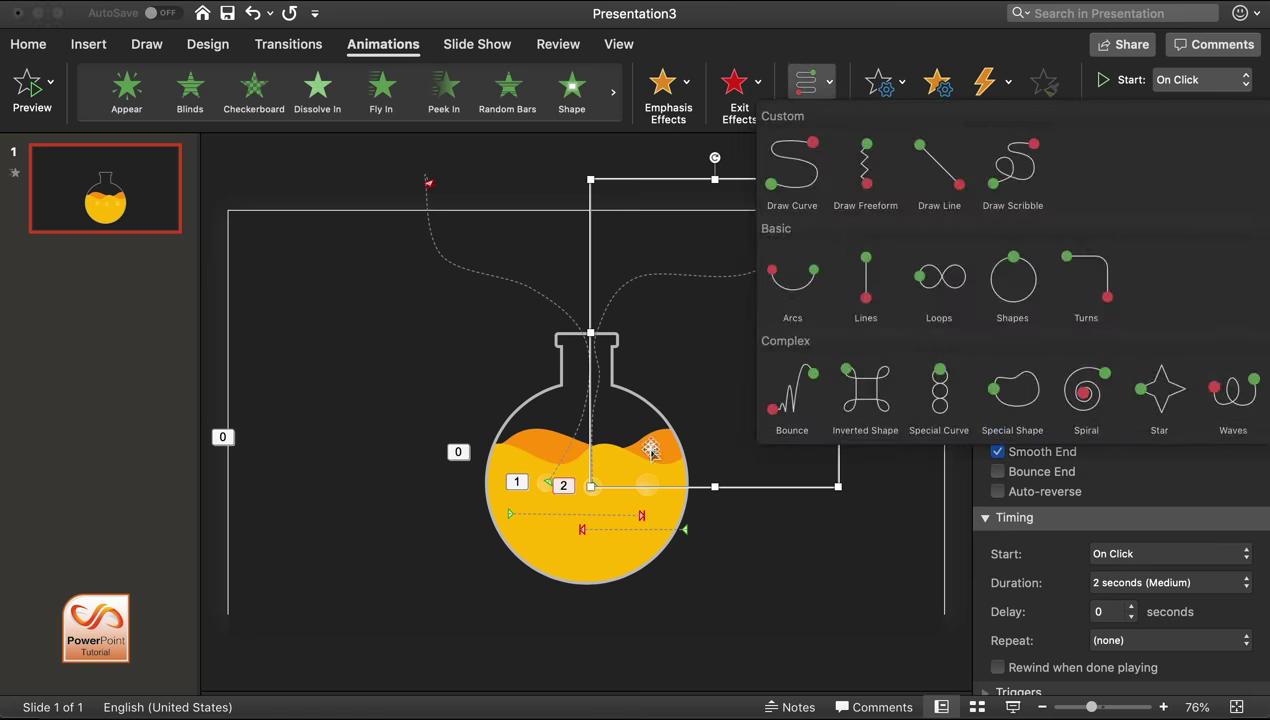
pyautogui.click(646, 498)
pyautogui.click(646, 486)
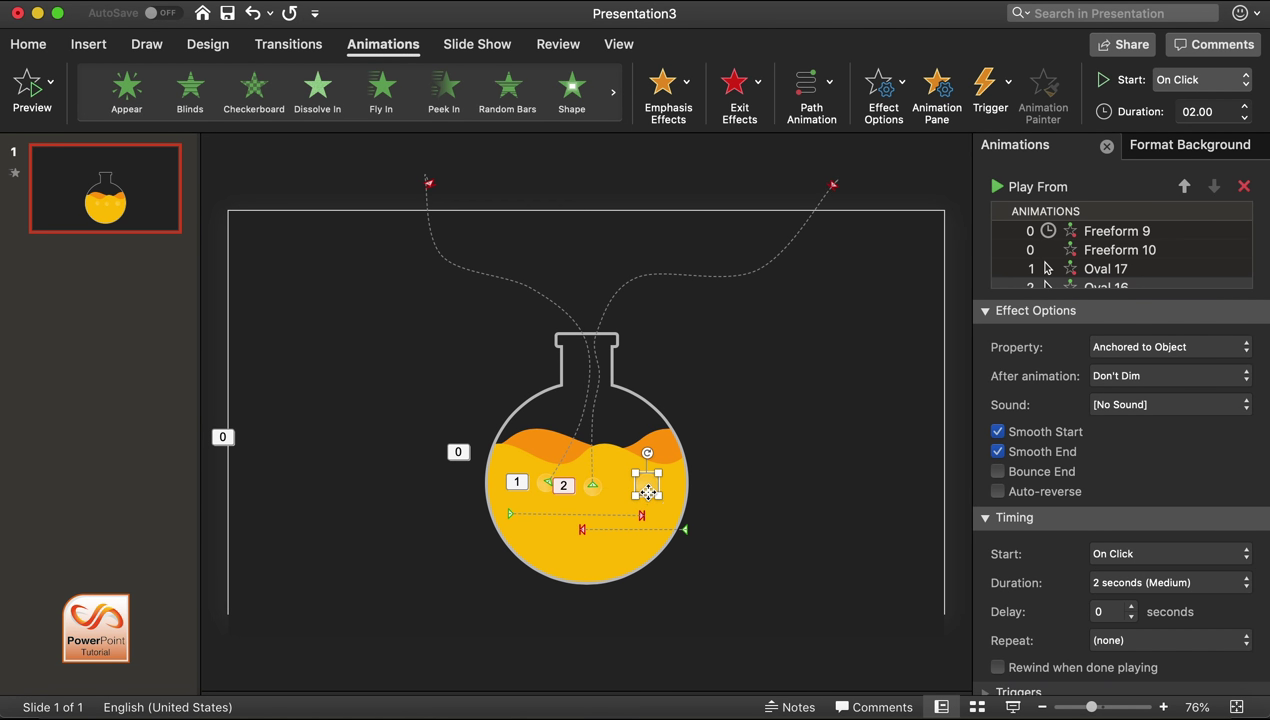
pyautogui.moveTo(652, 489); pyautogui.dragTo(656, 506)
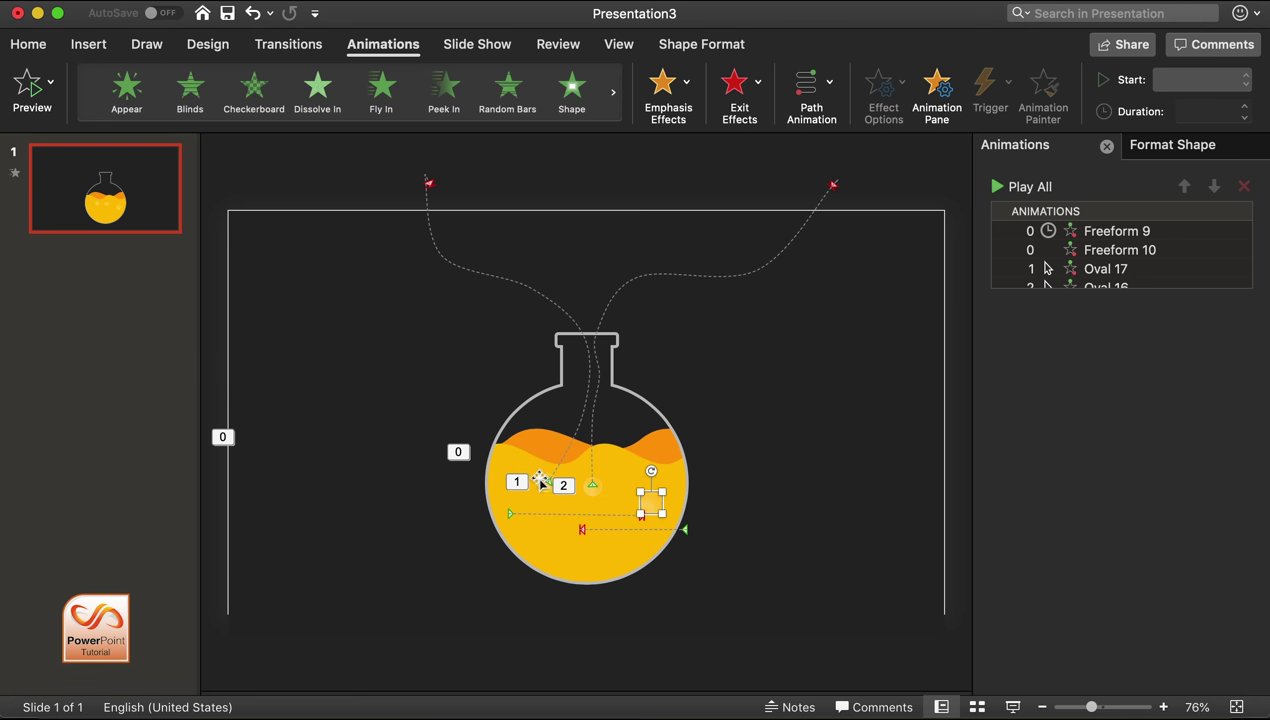
# Step: Draw a curved motion path from the right bubble up through the flask neck toward the slide top
pyautogui.click(827, 90)
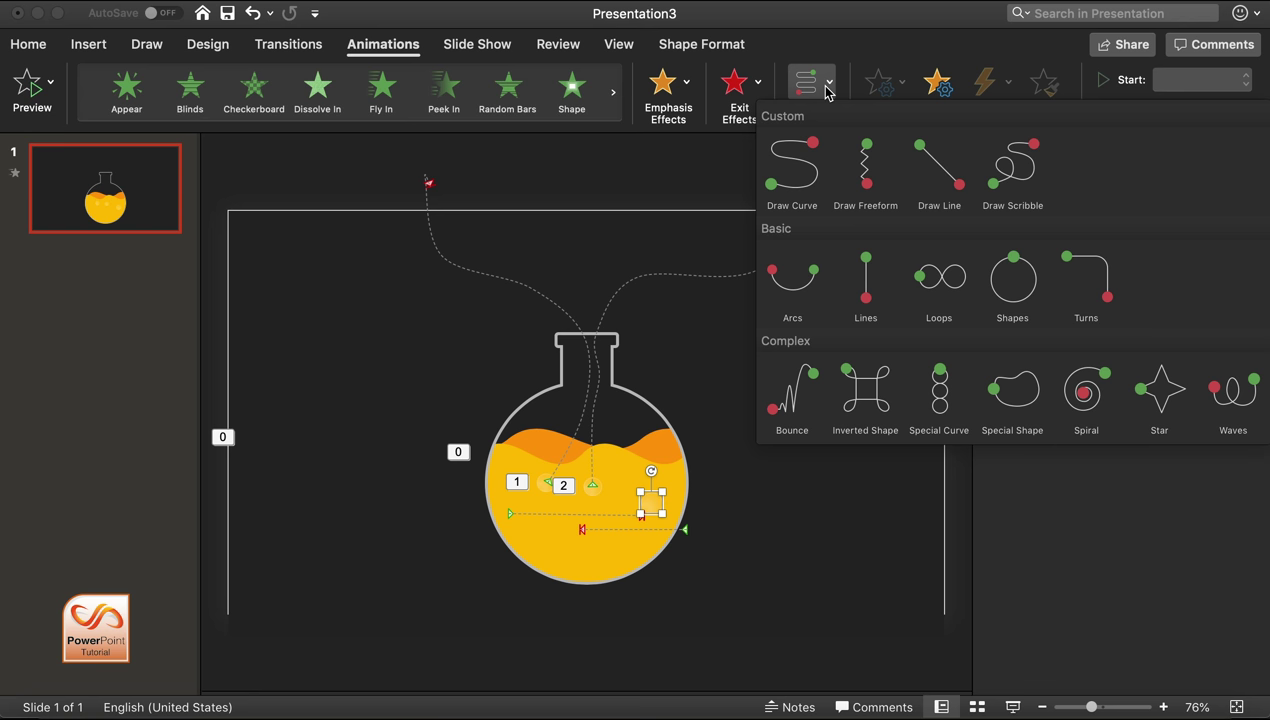
pyautogui.click(786, 164)
pyautogui.click(634, 484)
pyautogui.click(577, 374)
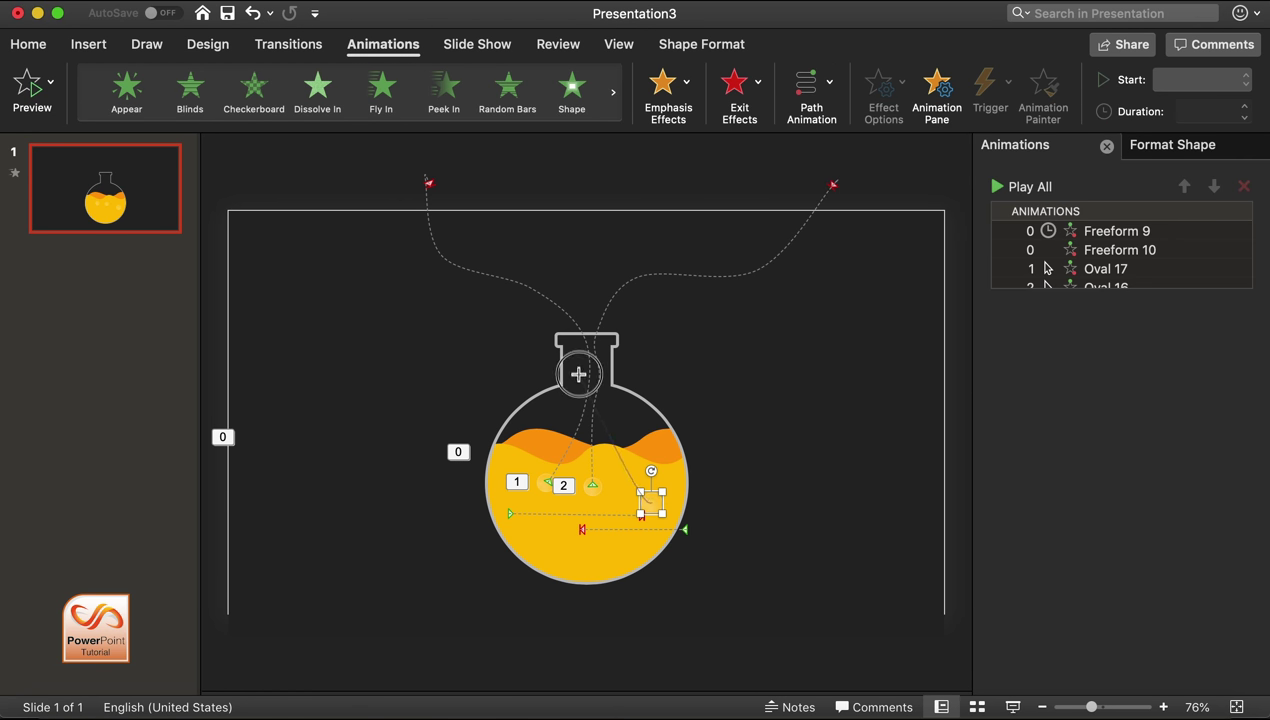
pyautogui.click(576, 306)
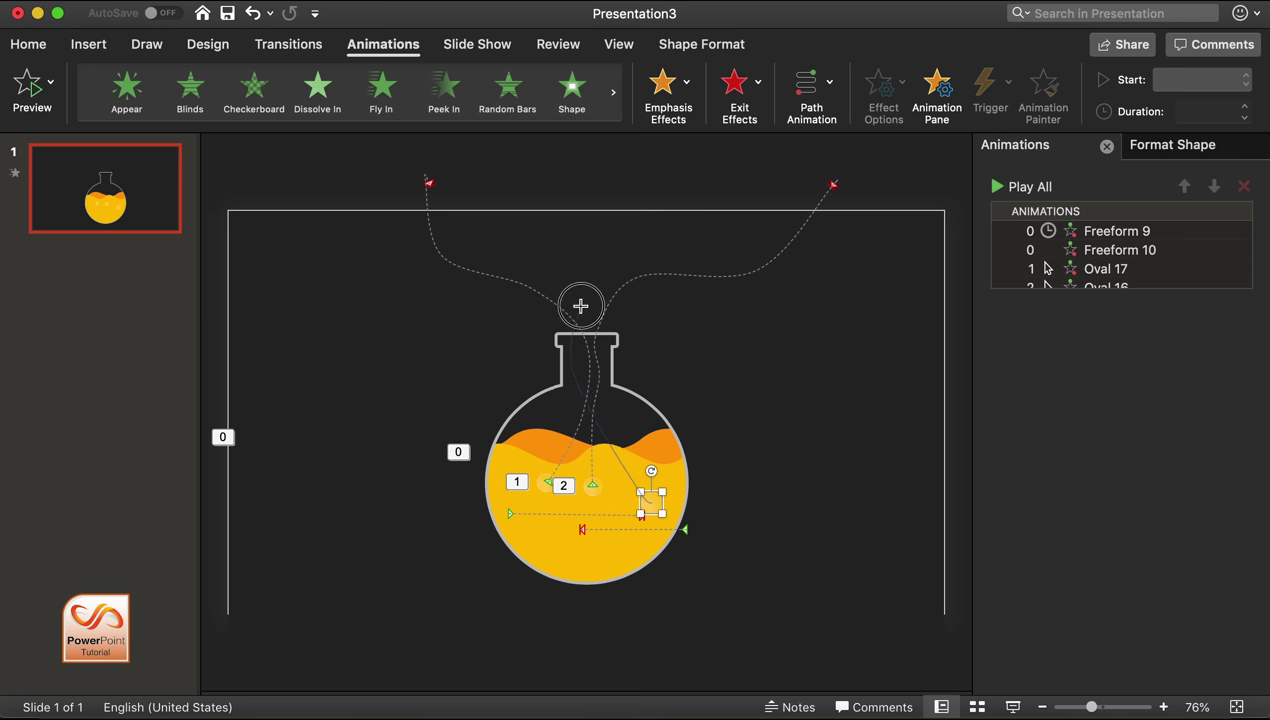
pyautogui.click(632, 238)
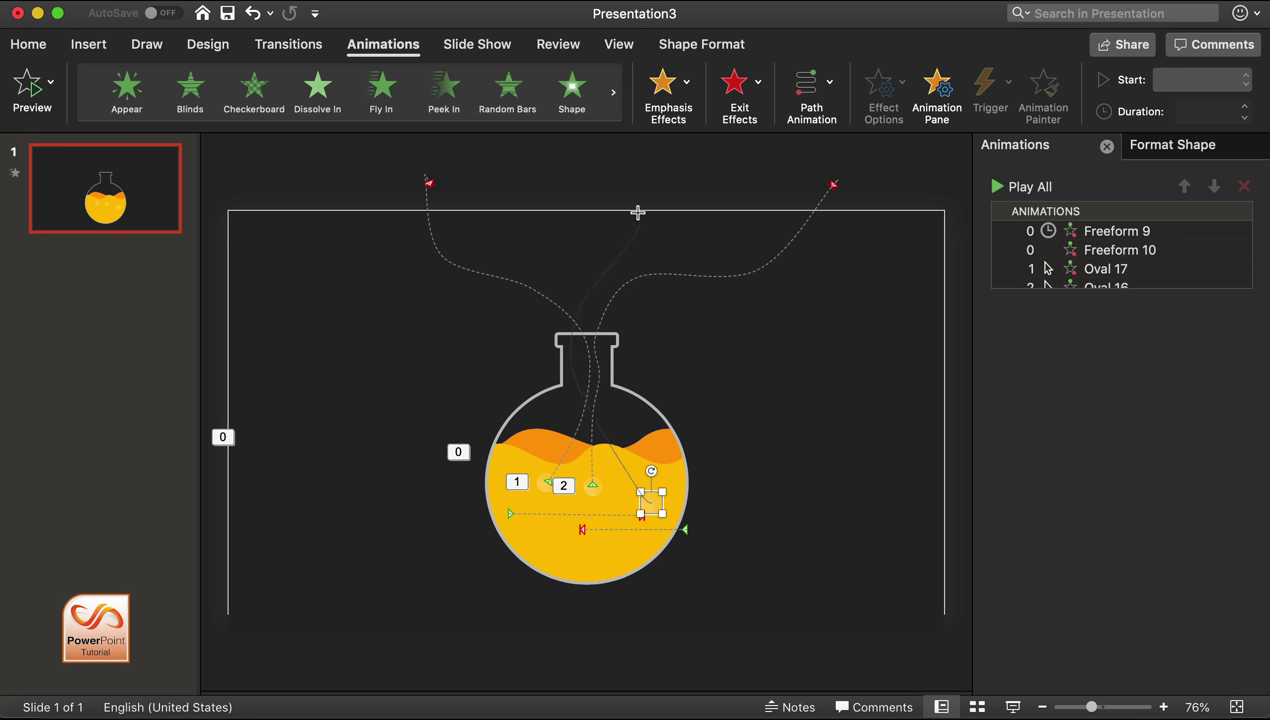
pyautogui.doubleClick(641, 208)
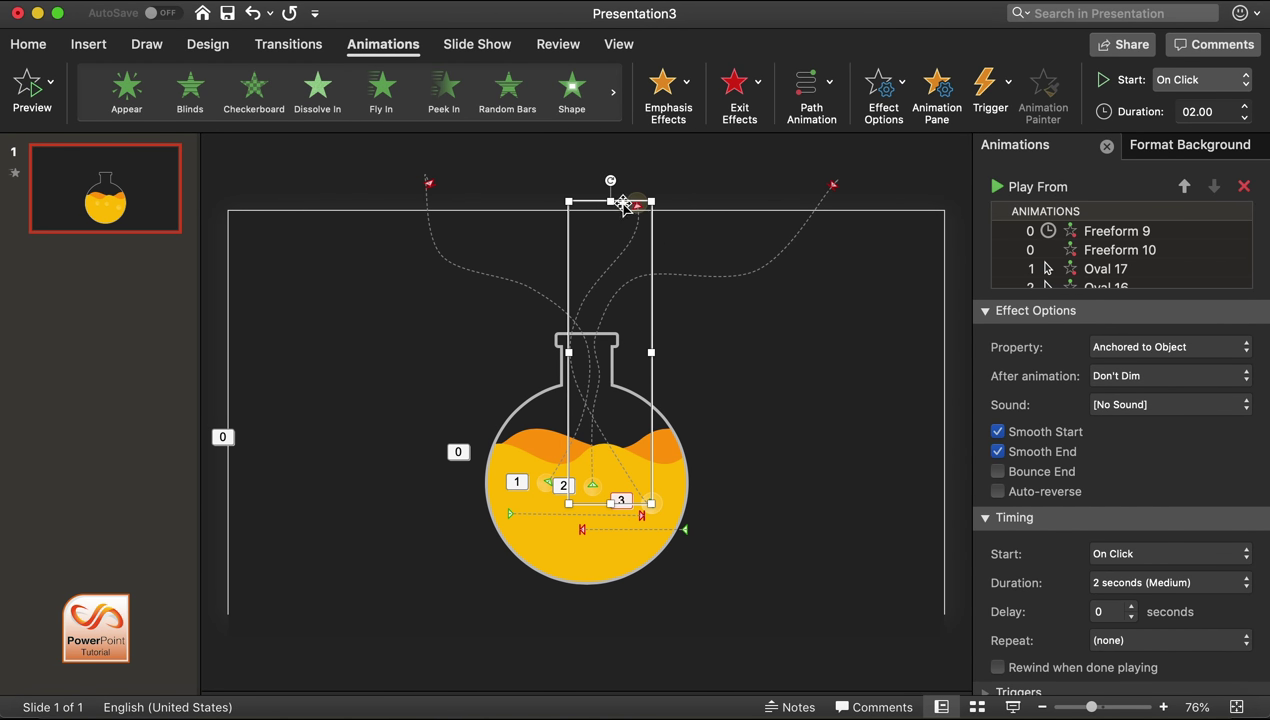
# Step: Shift the new motion path slightly left and down, then nudge it up a little
pyautogui.moveTo(623, 203); pyautogui.dragTo(654, 232)
pyautogui.press('Up')
pyautogui.press('Up')
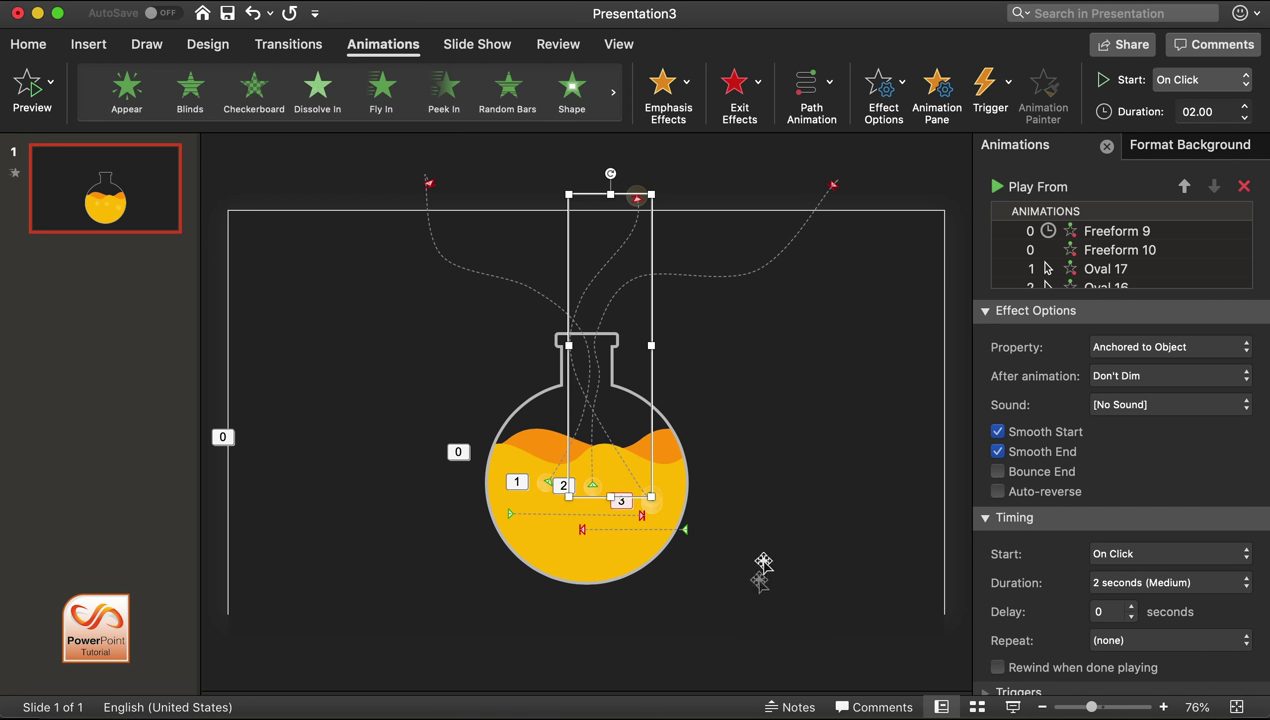
pyautogui.click(594, 489)
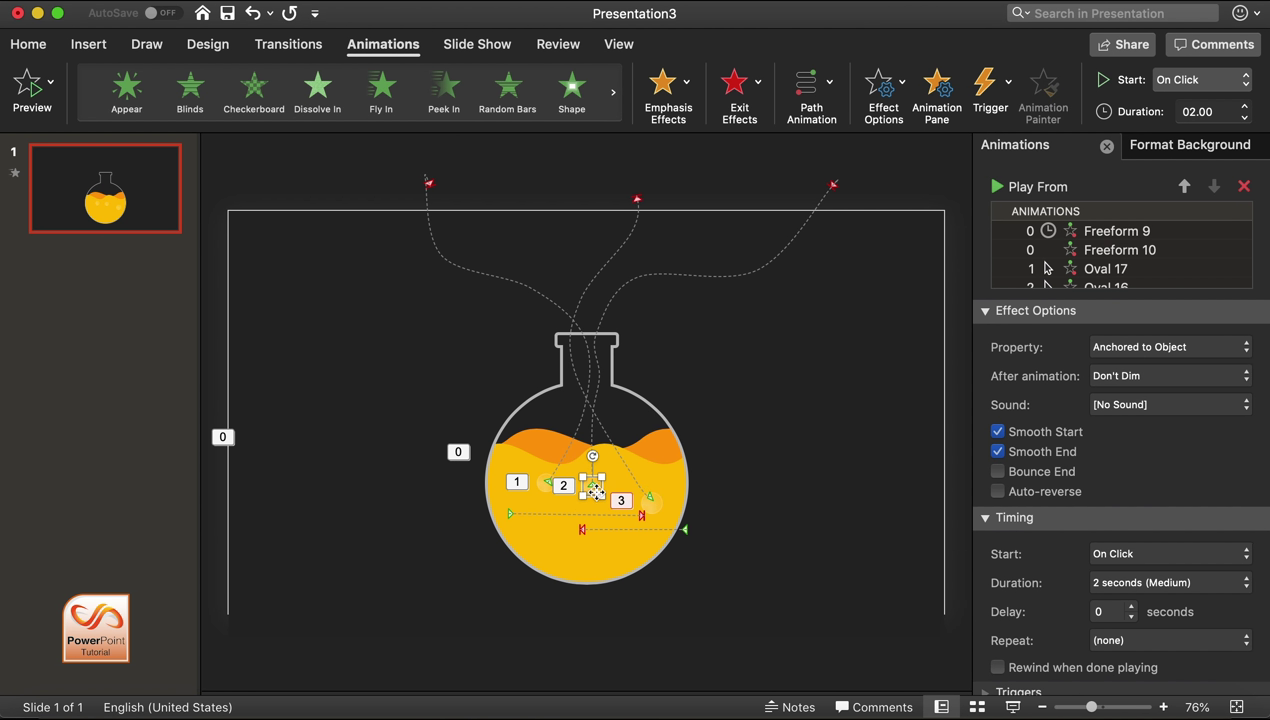
# Step: Select all three small bubbles and send them to the back of the layer order
pyautogui.keyDown('shift'); pyautogui.click(546, 487); pyautogui.keyUp('shift')
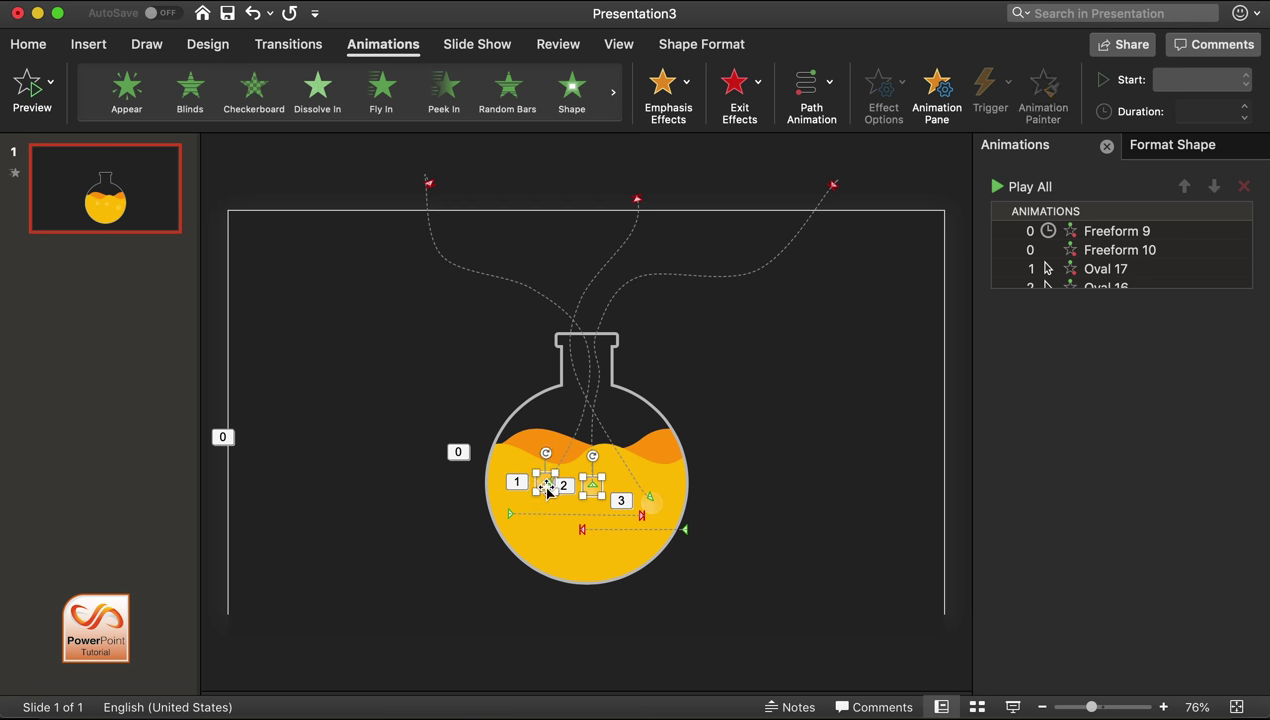
pyautogui.keyDown('shift'); pyautogui.click(652, 510); pyautogui.keyUp('shift')
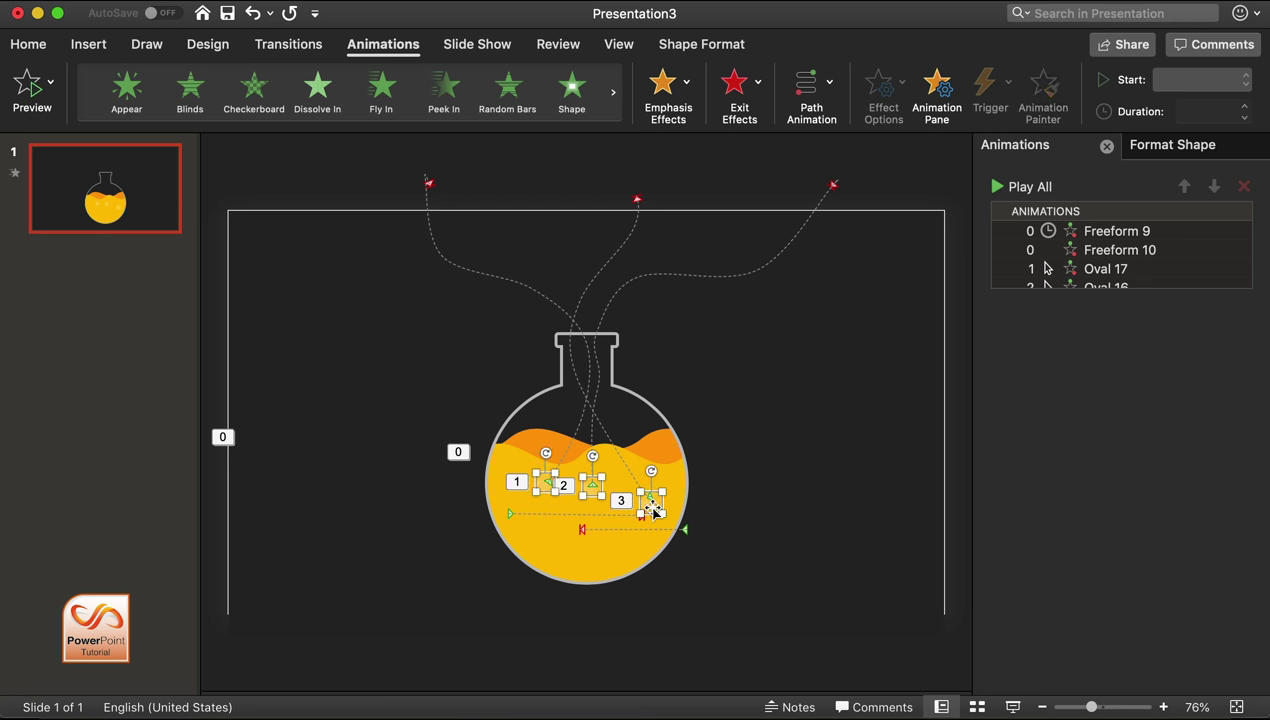
pyautogui.rightClick(653, 511)
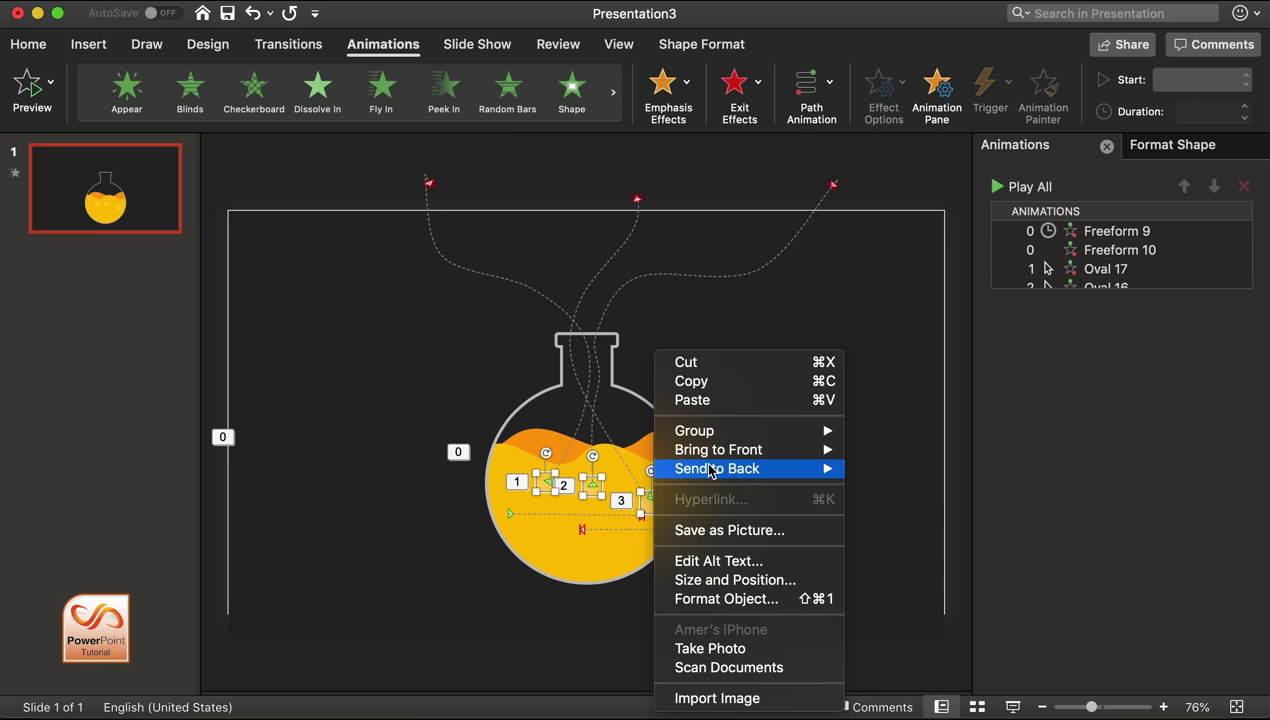
pyautogui.moveTo(740, 468)
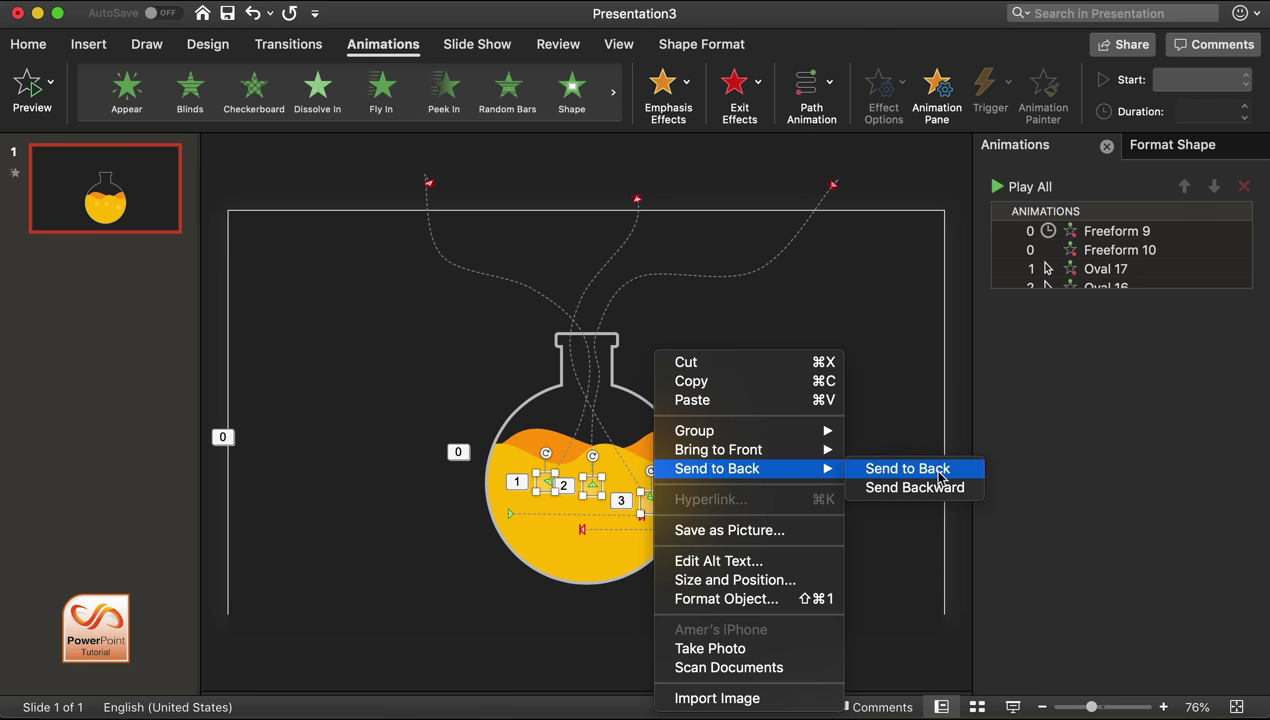
pyautogui.click(940, 470)
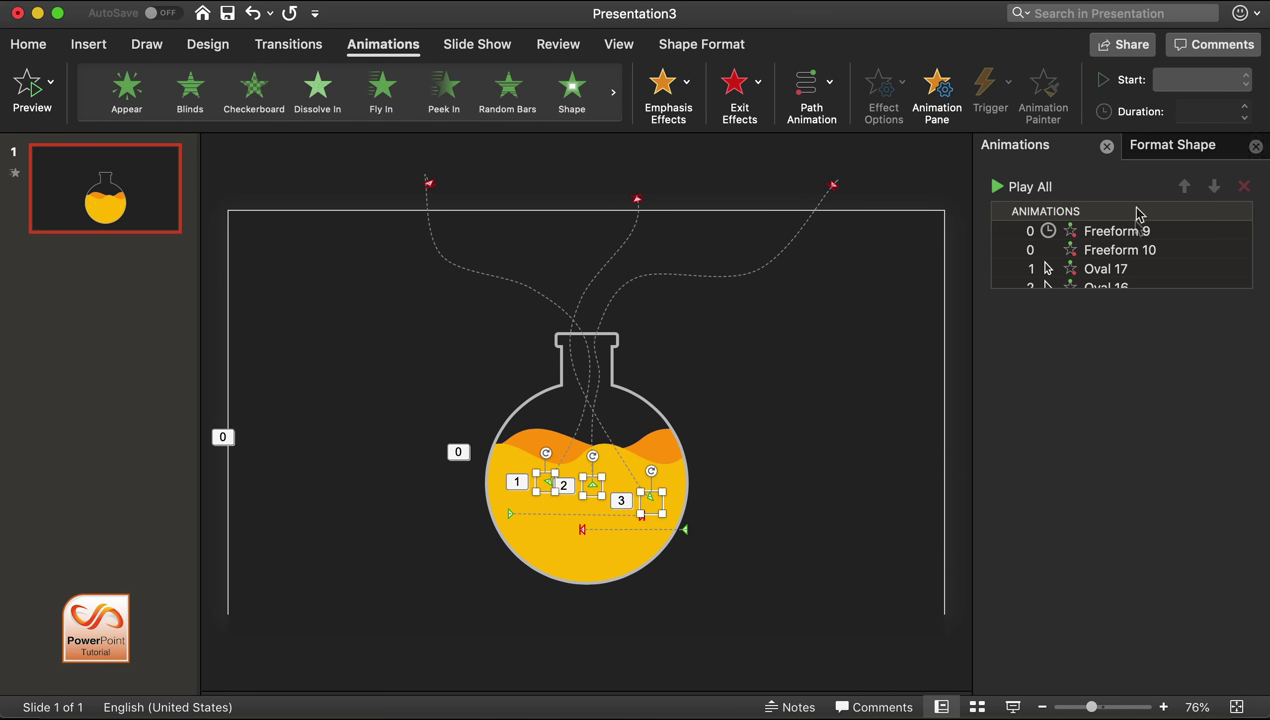
pyautogui.click(1115, 270)
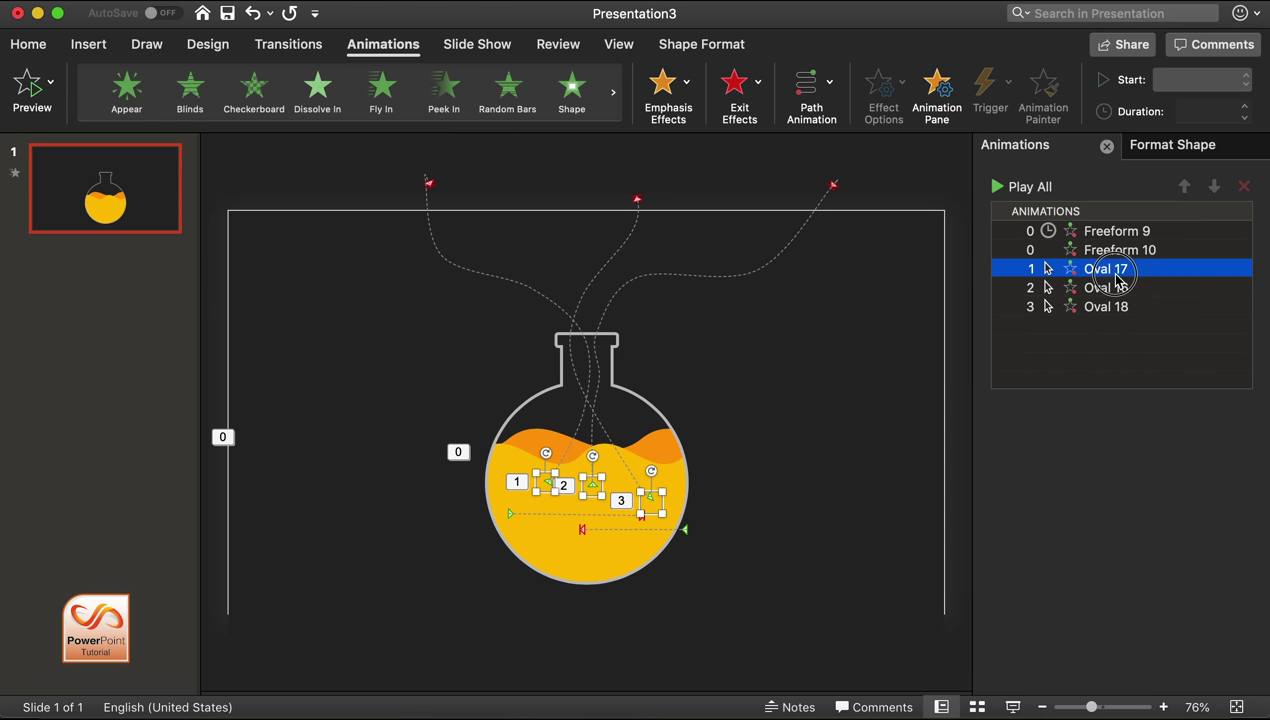
# Step: Set all three bubble animations to start With Previous with a 3-second duration
pyautogui.keyDown('shift'); pyautogui.click(1115, 307); pyautogui.keyUp('shift')
pyautogui.click(1200, 80)
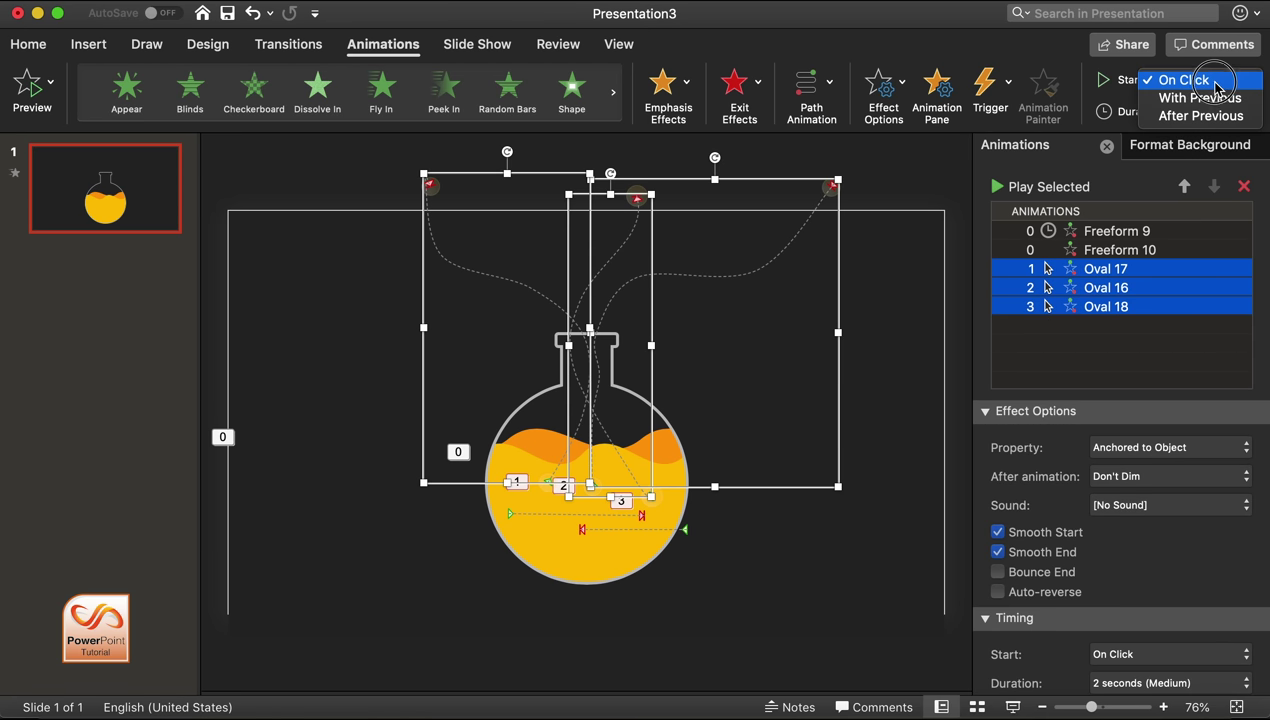
pyautogui.click(1200, 98)
pyautogui.click(1245, 106)
pyautogui.click(1245, 106)
pyautogui.click(1245, 106)
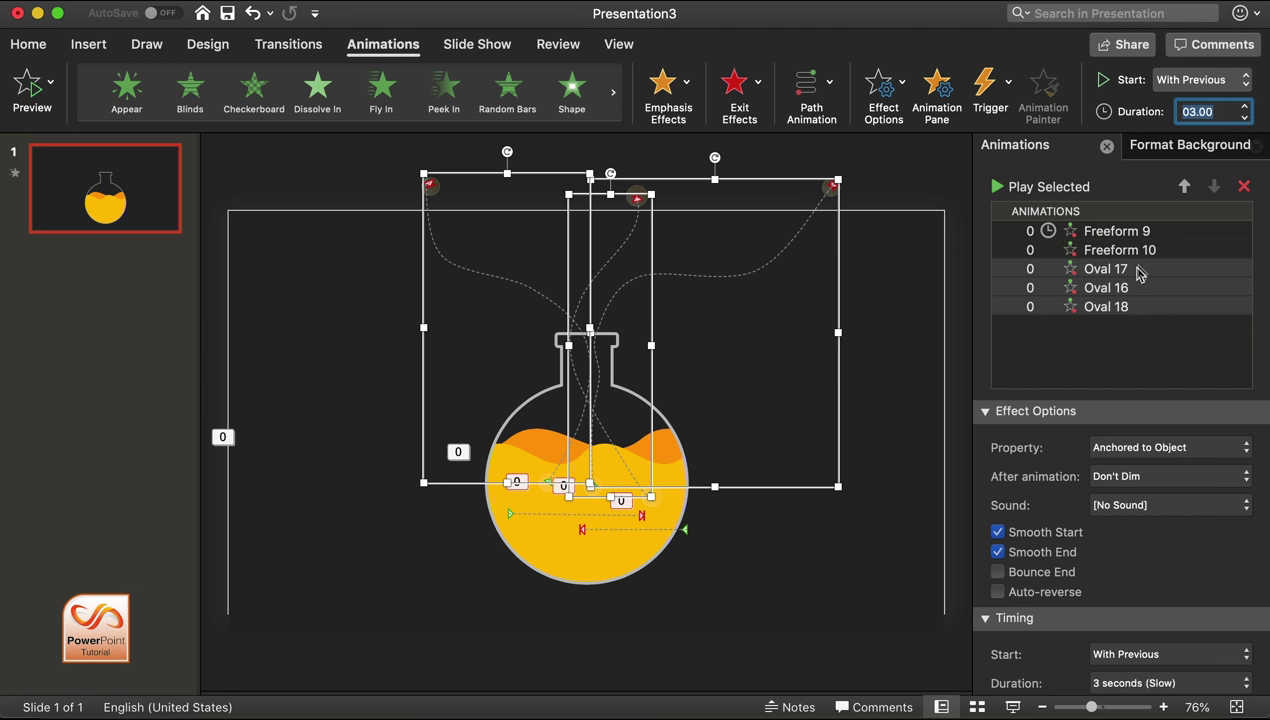
pyautogui.click(1102, 333)
# Step: For Oval 17, turn off smooth start and end, repeat until end of slide, and delay 0.5 s
pyautogui.click(1120, 270)
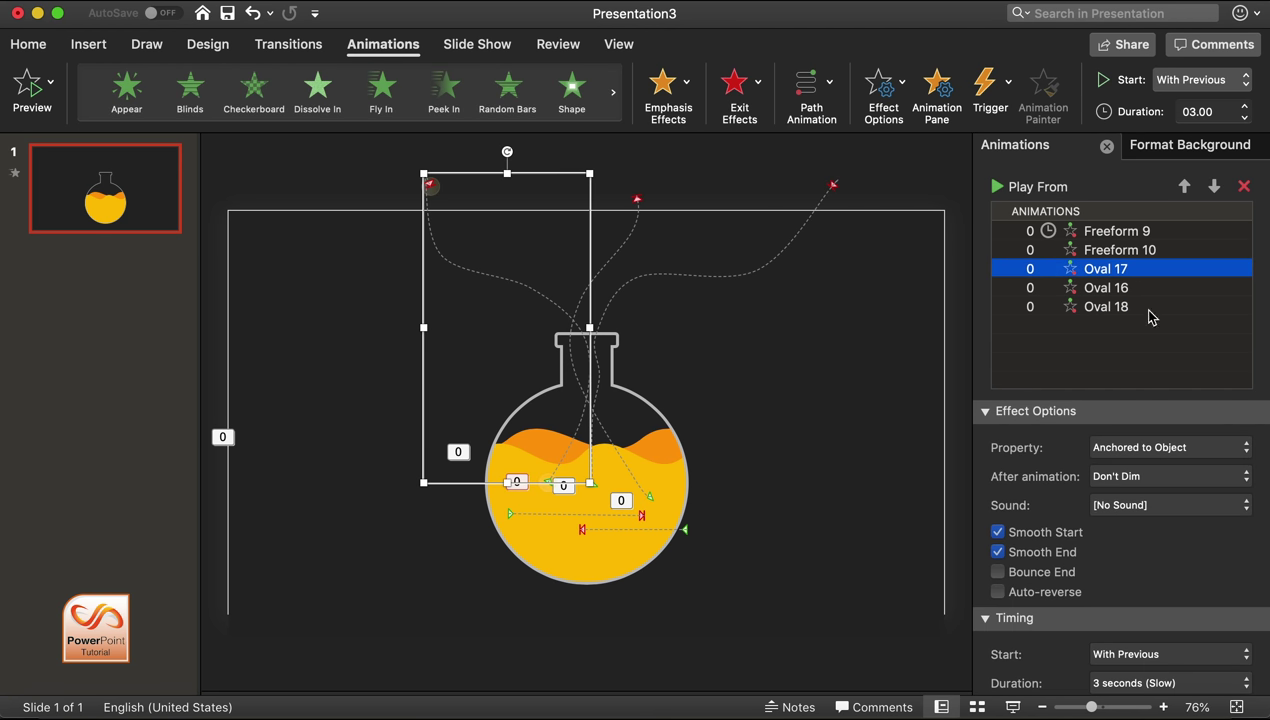
pyautogui.click(998, 532)
pyautogui.click(998, 552)
pyautogui.scroll(-5, 1136, 548)
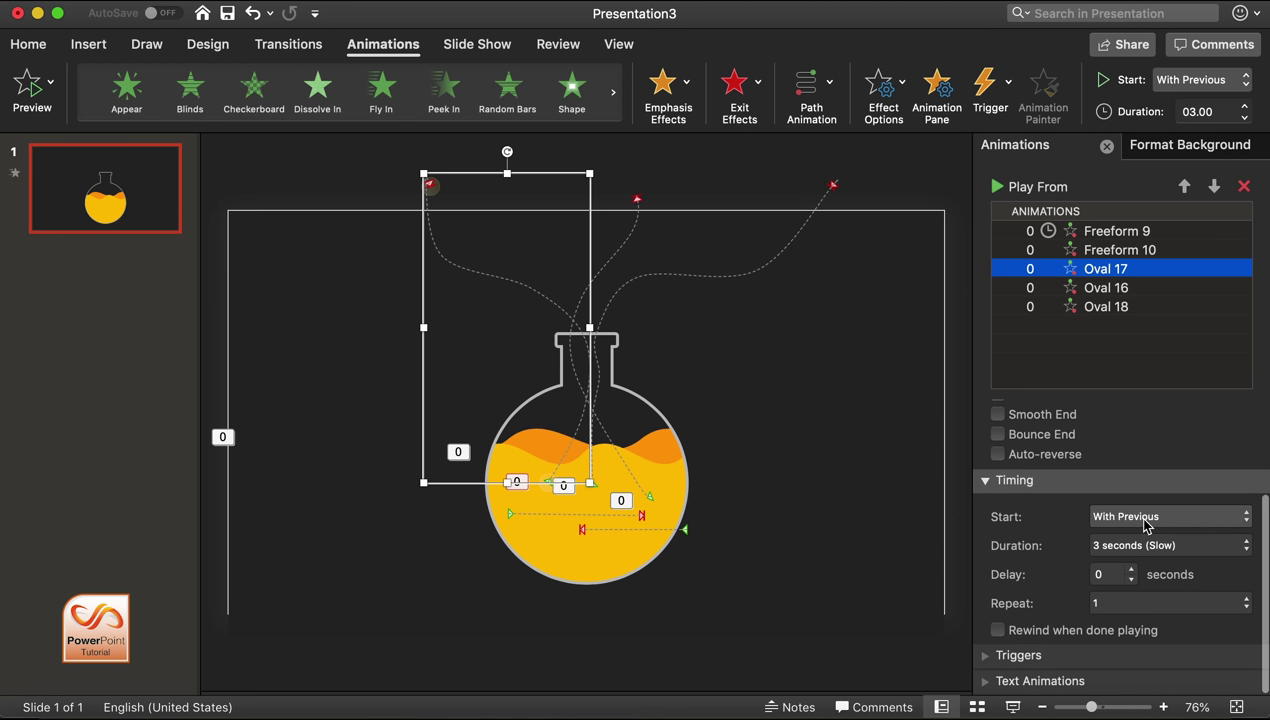
pyautogui.click(1142, 604)
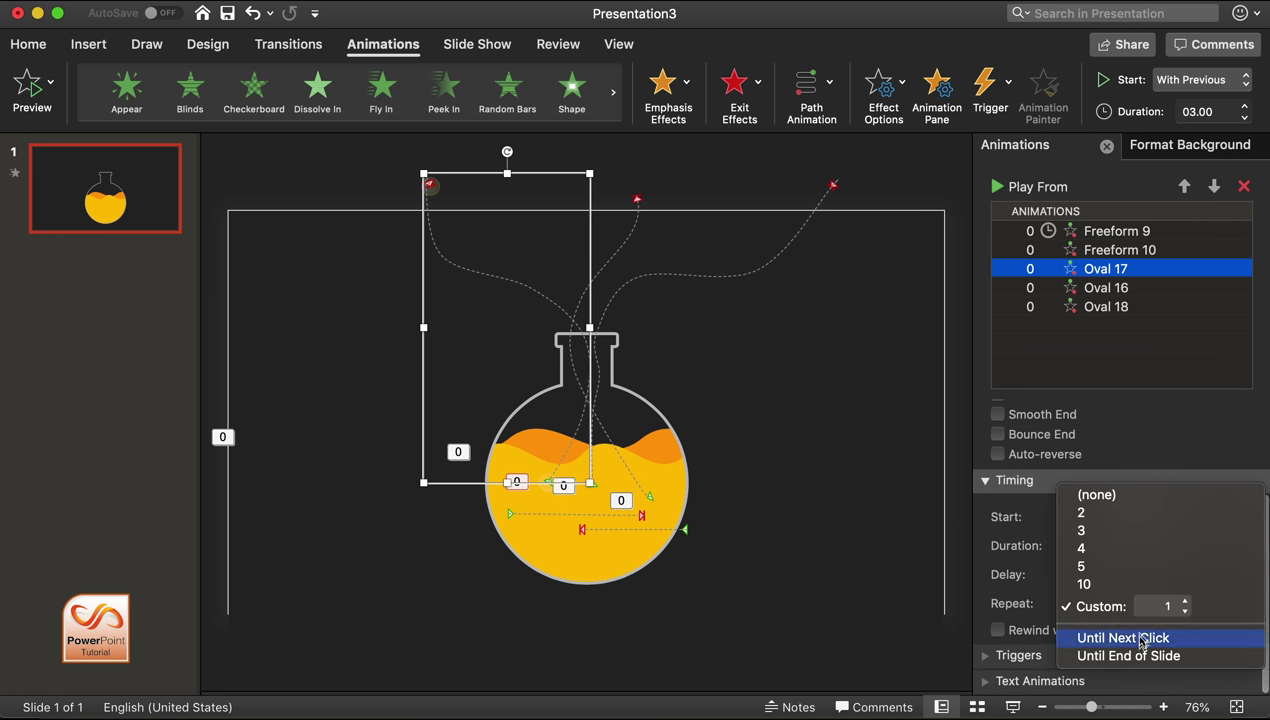
pyautogui.click(1142, 656)
pyautogui.click(1110, 574)
pyautogui.write('0.5')
# Step: Raise Oval 16's delay and make it repeat until end of slide
pyautogui.click(1110, 289)
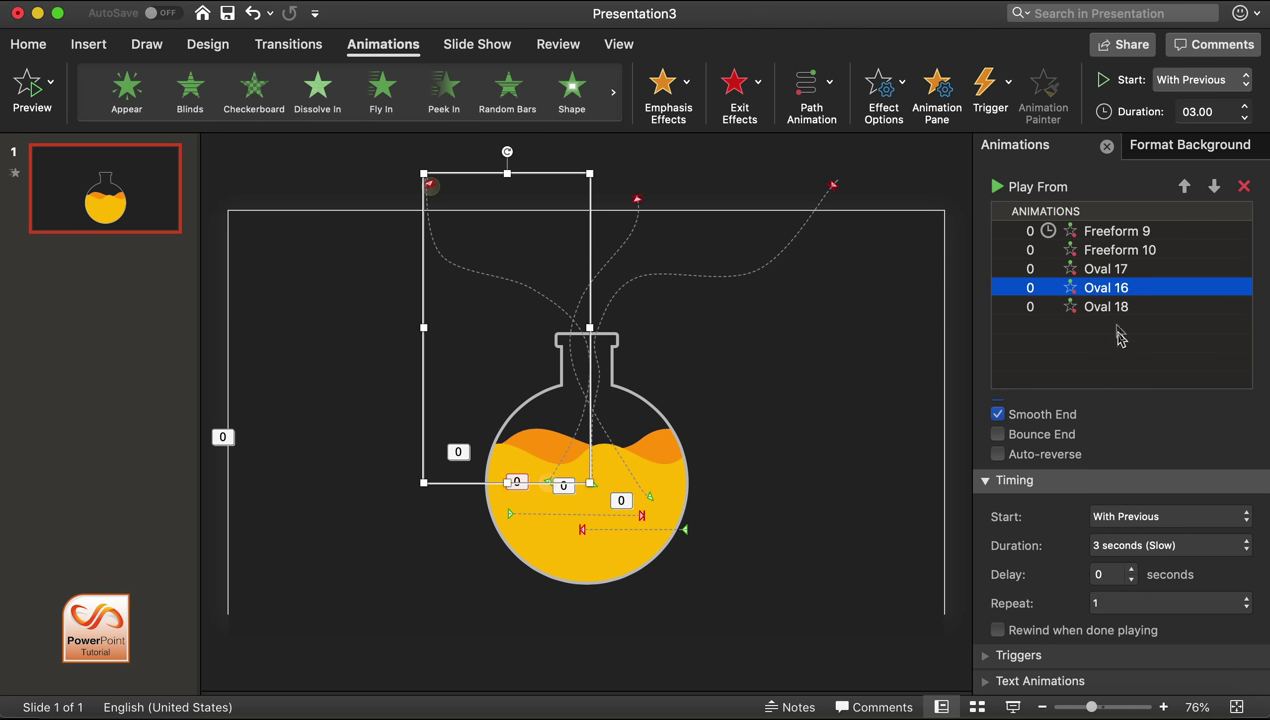
pyautogui.click(1133, 574)
pyautogui.click(1128, 604)
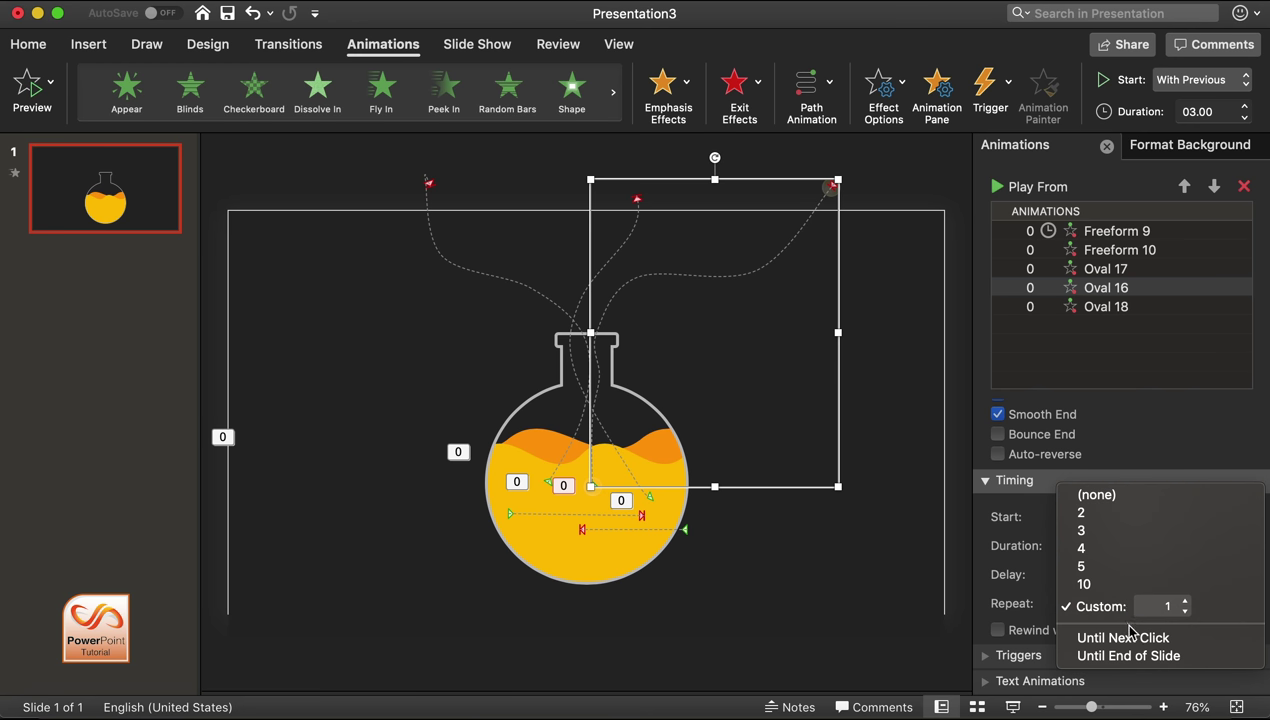
pyautogui.click(1131, 657)
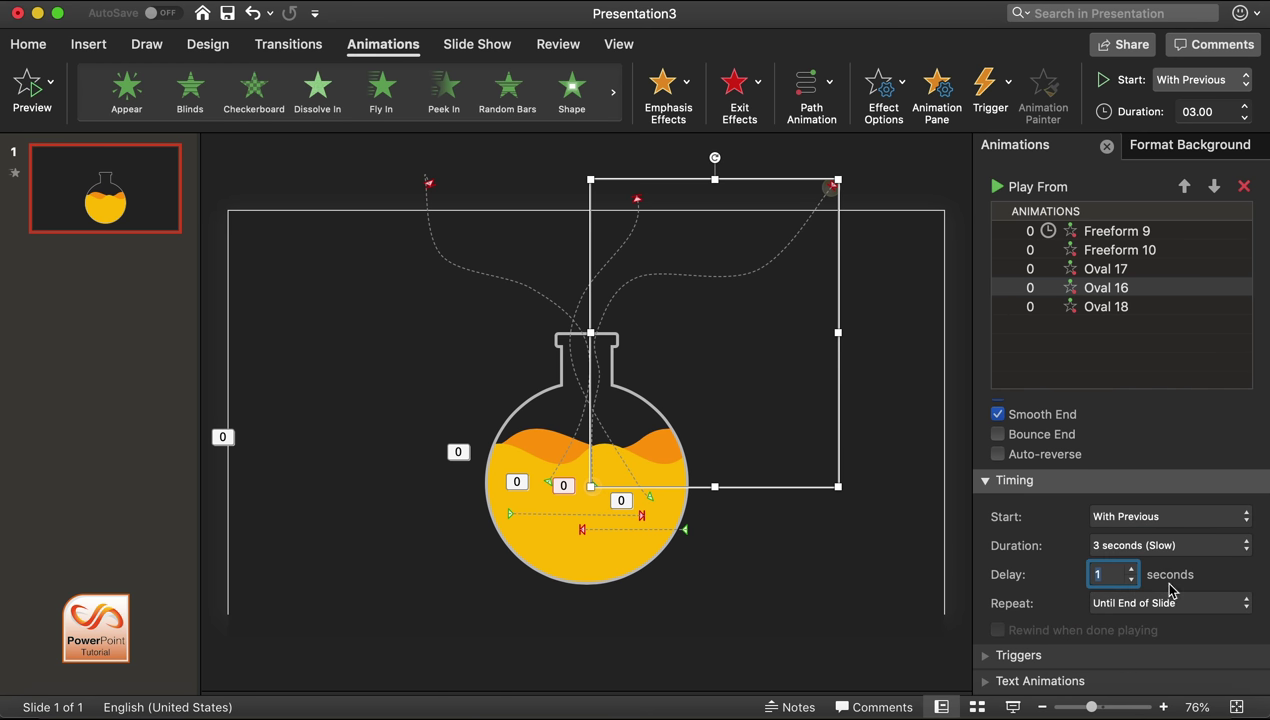
pyautogui.click(1150, 605)
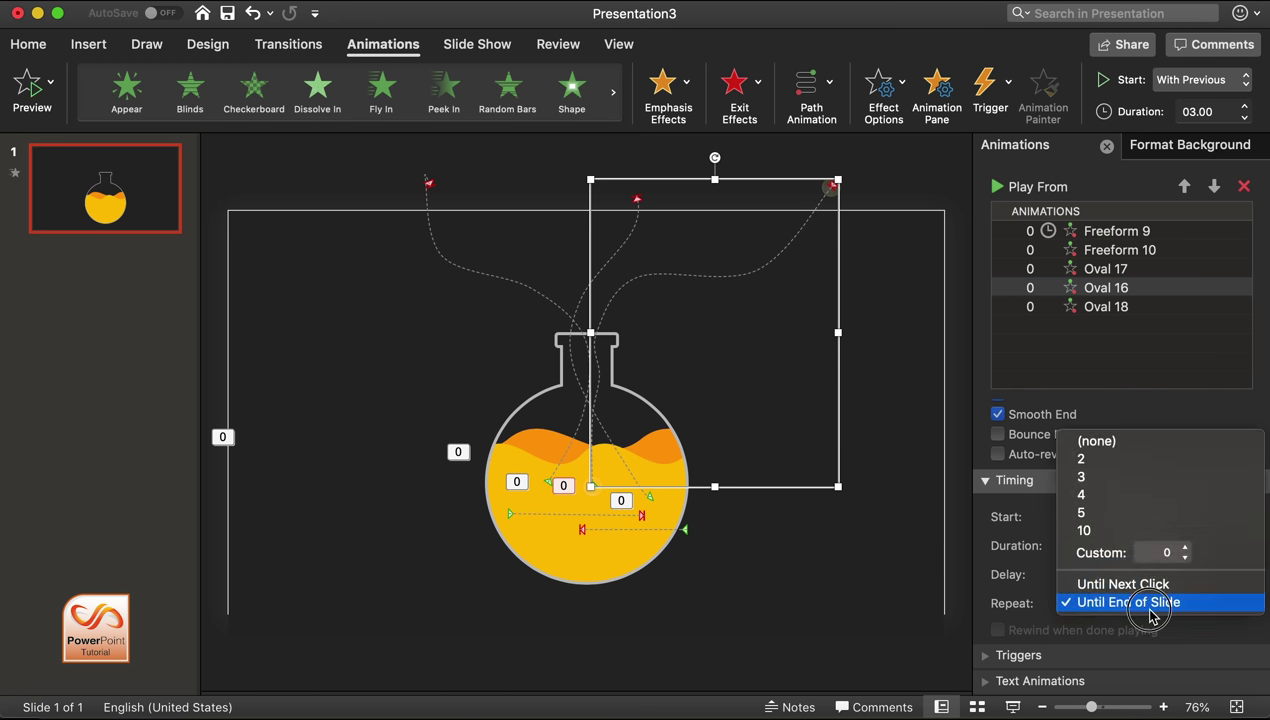
pyautogui.click(1150, 603)
# Step: Make Oval 18 repeat until end of slide with a 3.75-second duration and 1-second delay
pyautogui.click(1105, 306)
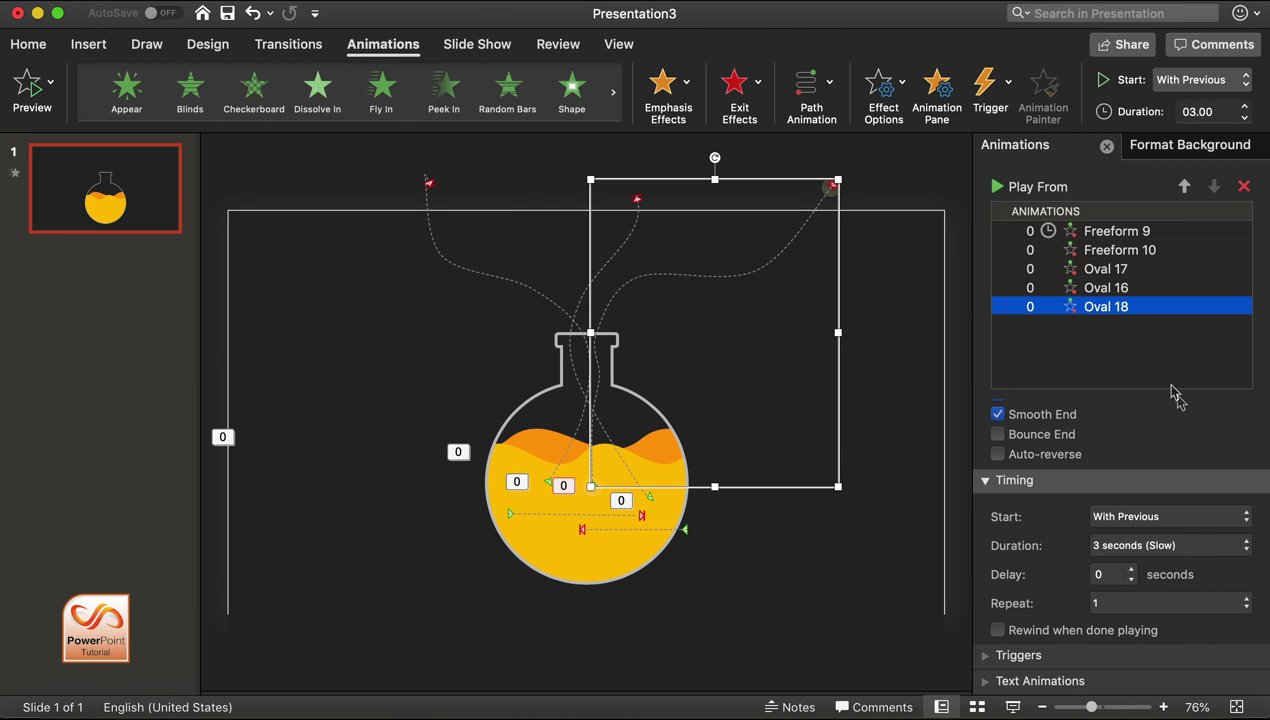
pyautogui.click(1132, 571)
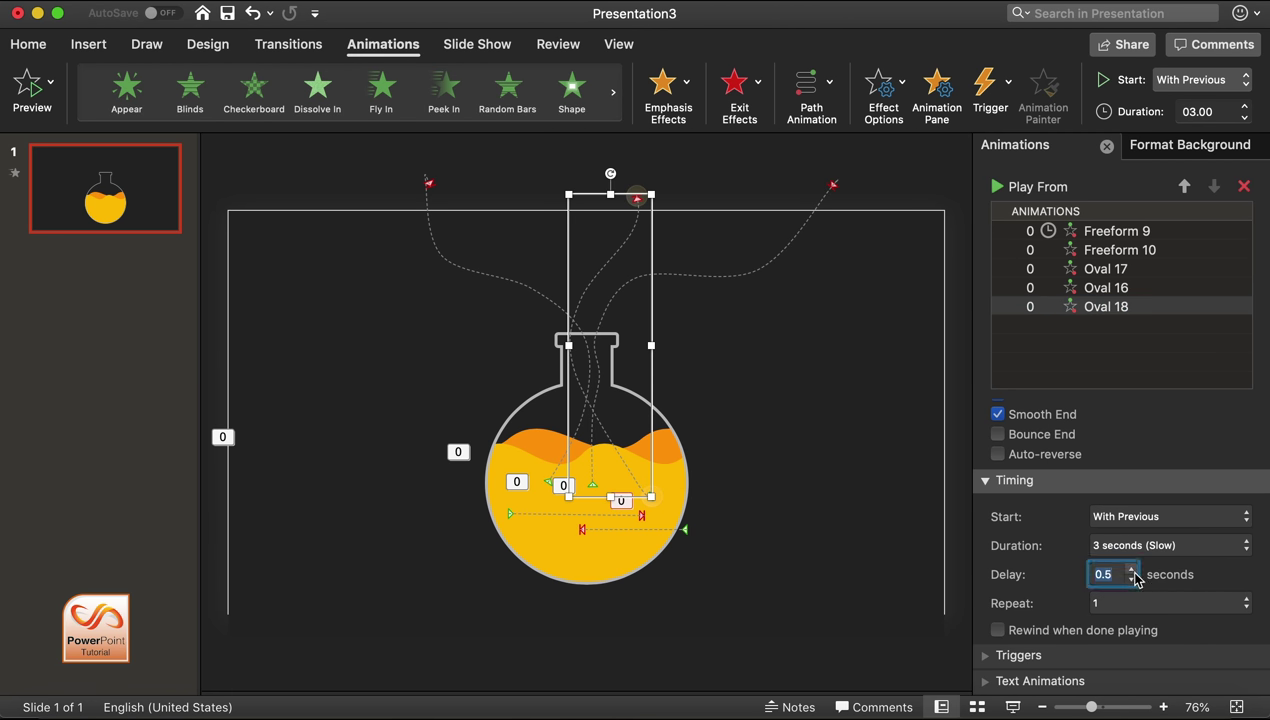
pyautogui.click(1128, 604)
pyautogui.click(1125, 655)
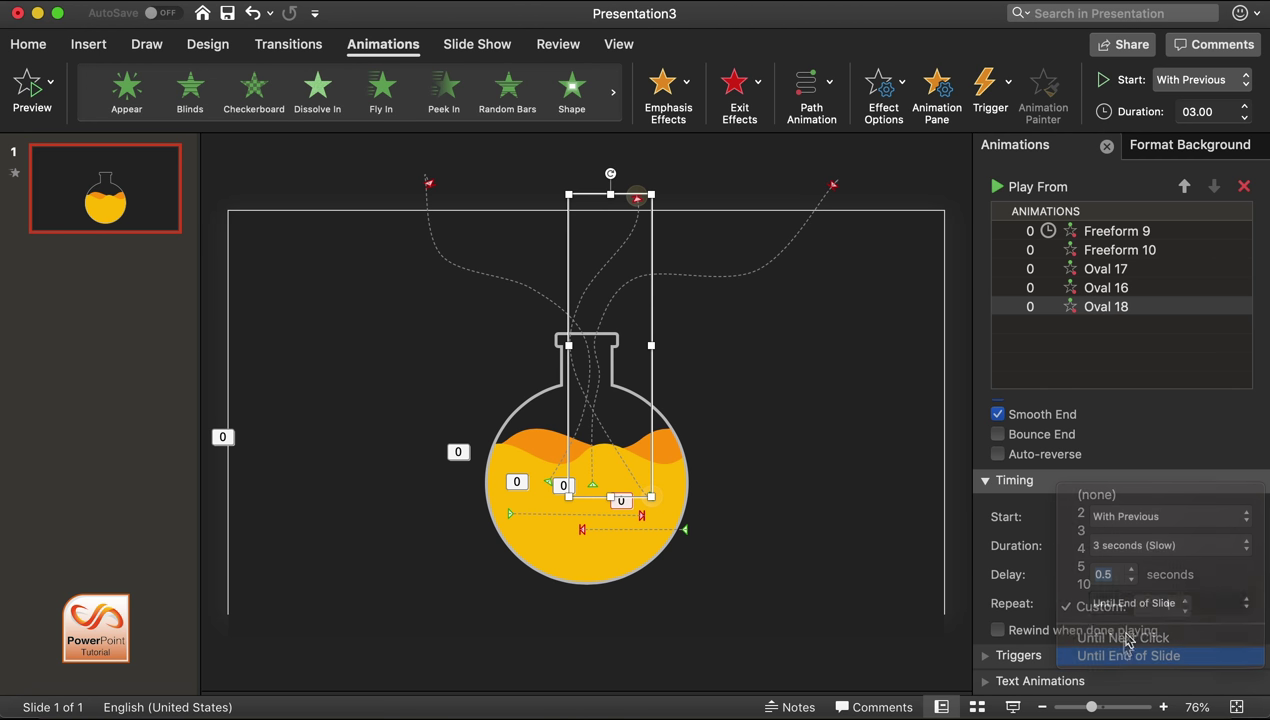
pyautogui.click(1134, 573)
pyautogui.click(1134, 573)
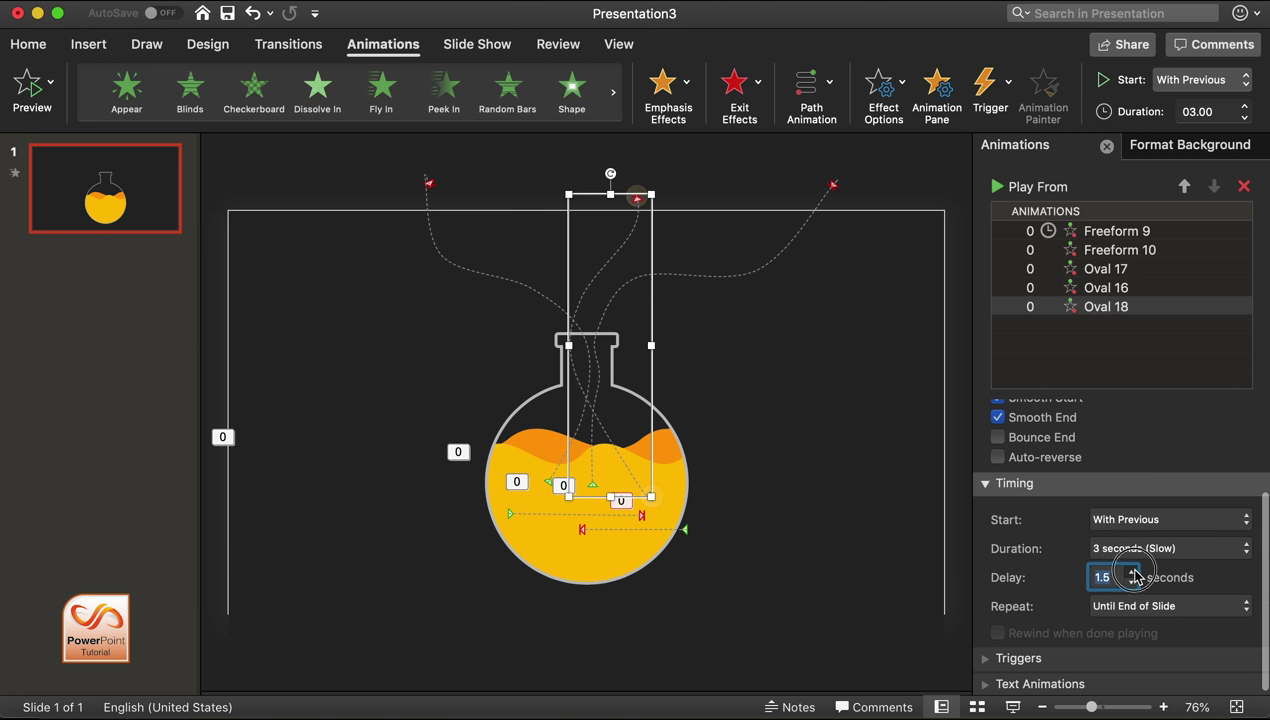
pyautogui.click(1244, 105)
pyautogui.click(1244, 105)
pyautogui.click(1244, 105)
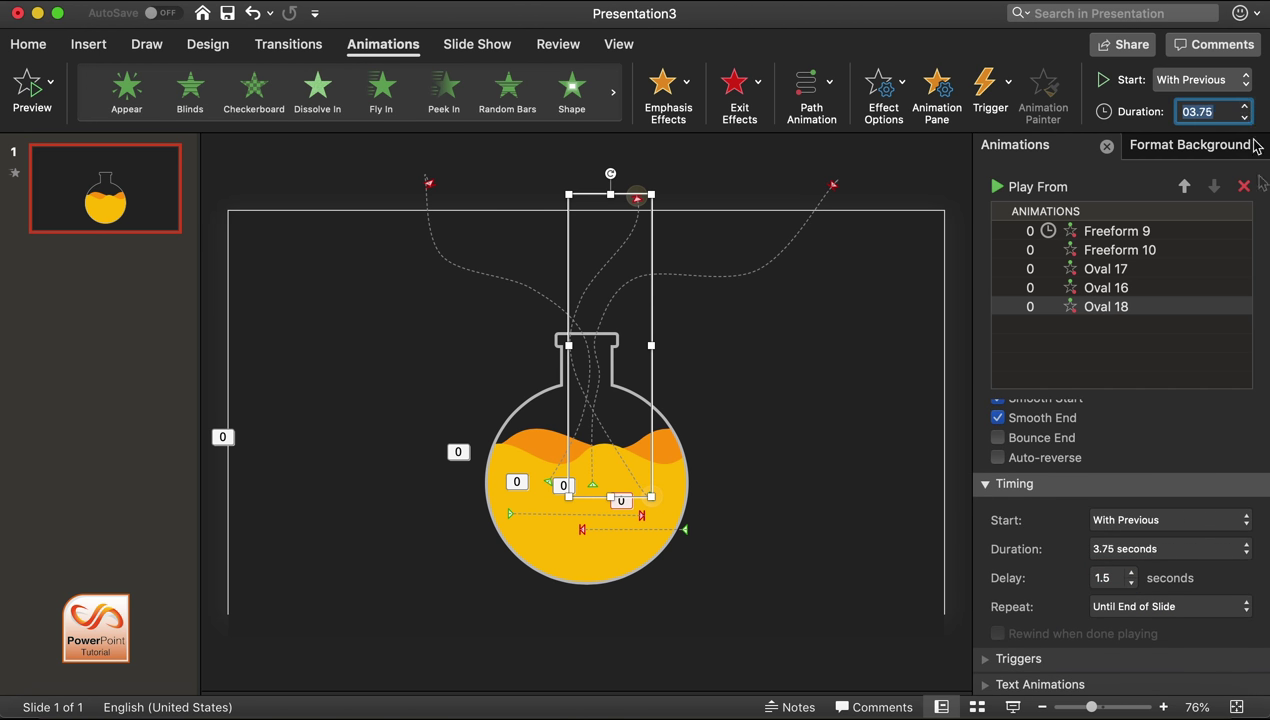
pyautogui.click(1132, 584)
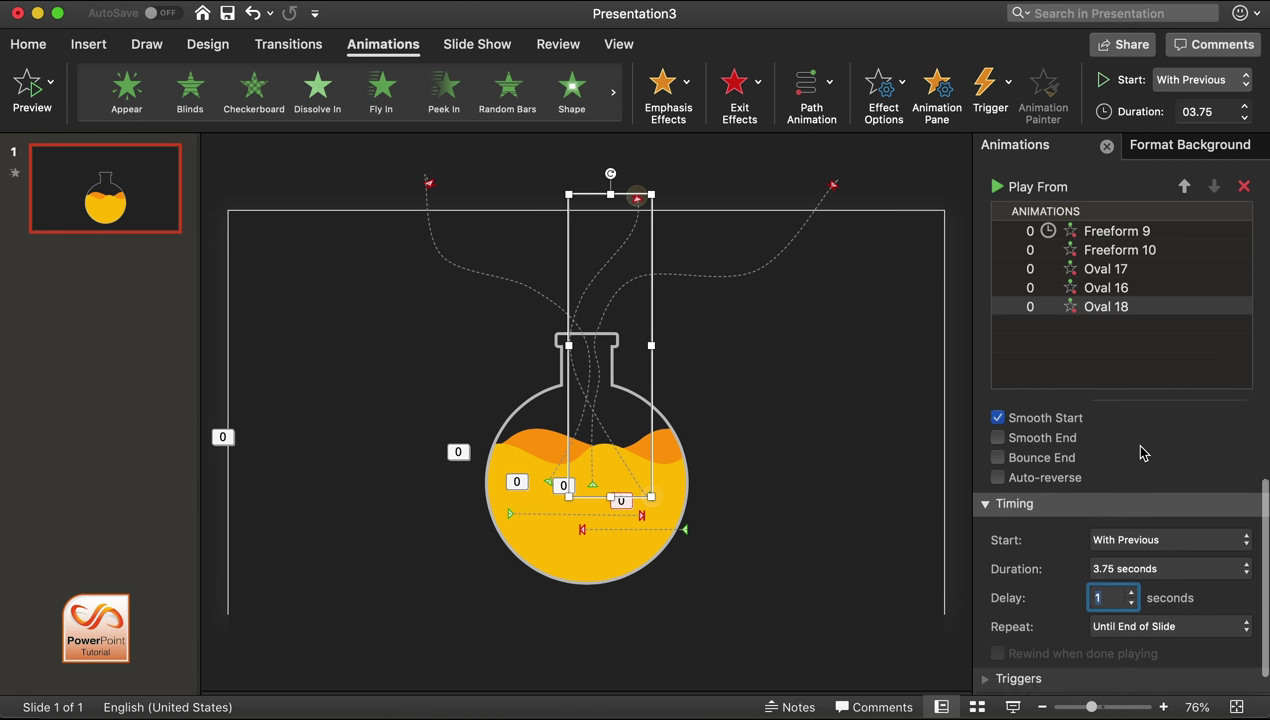
# Step: Turn off smooth easing on Oval 16's motion, then deselect everything
pyautogui.scroll(2, 1050, 468)
pyautogui.click(1106, 288)
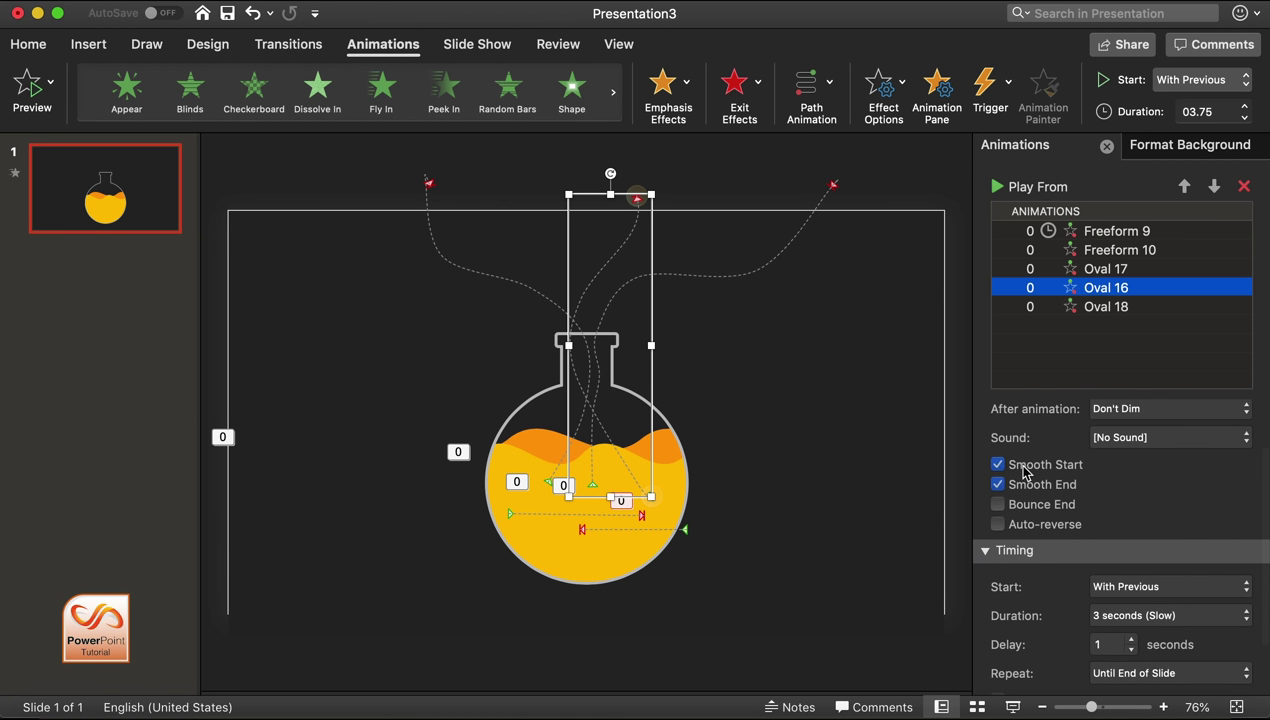
pyautogui.click(1028, 487)
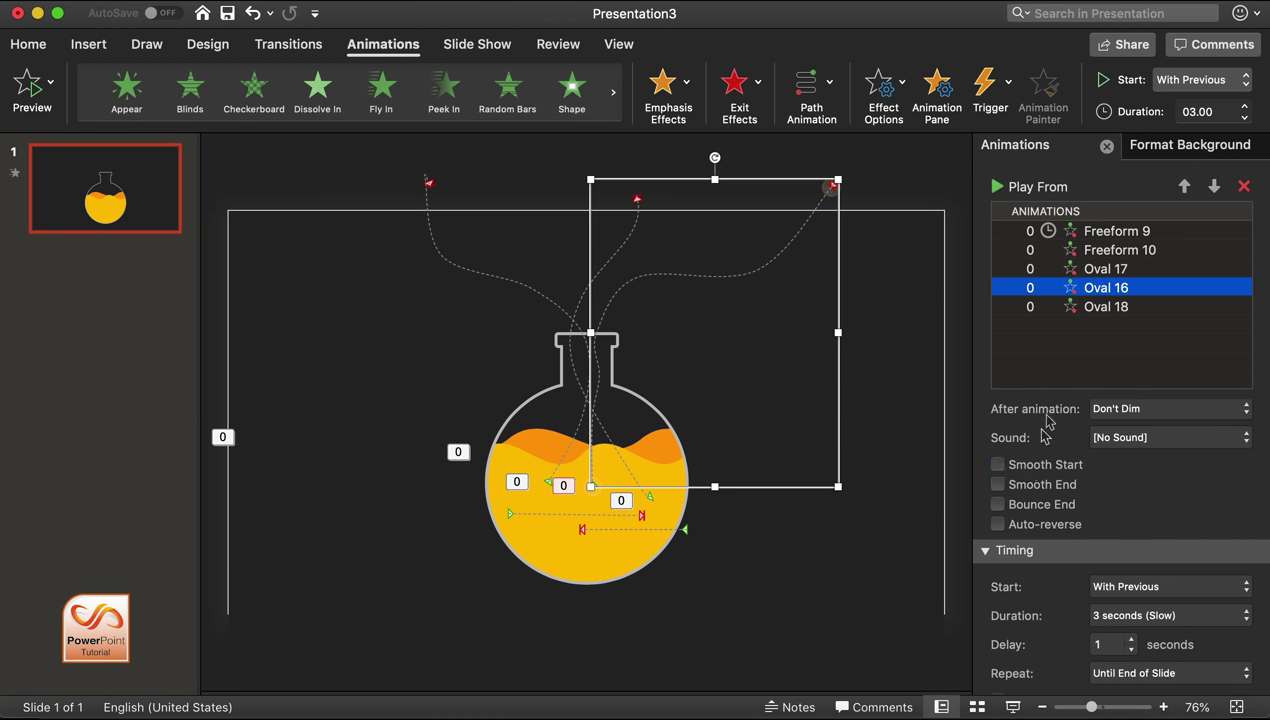
pyautogui.click(1110, 270)
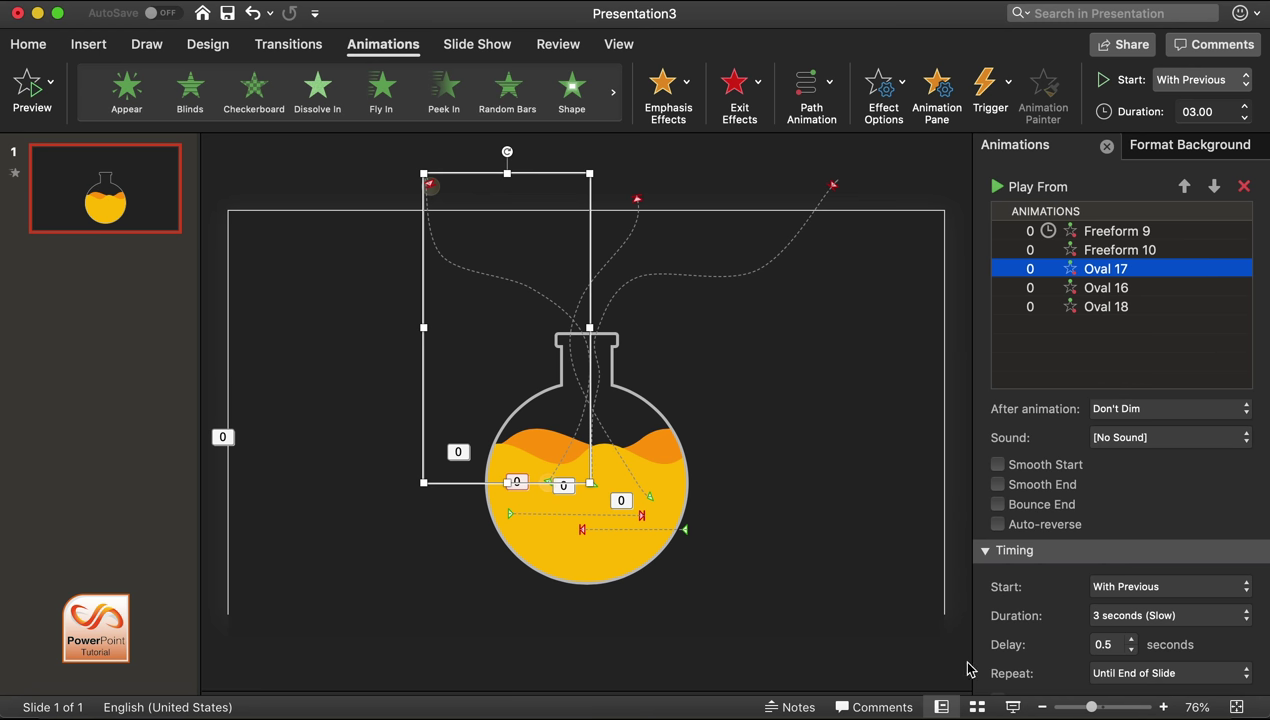
pyautogui.click(840, 587)
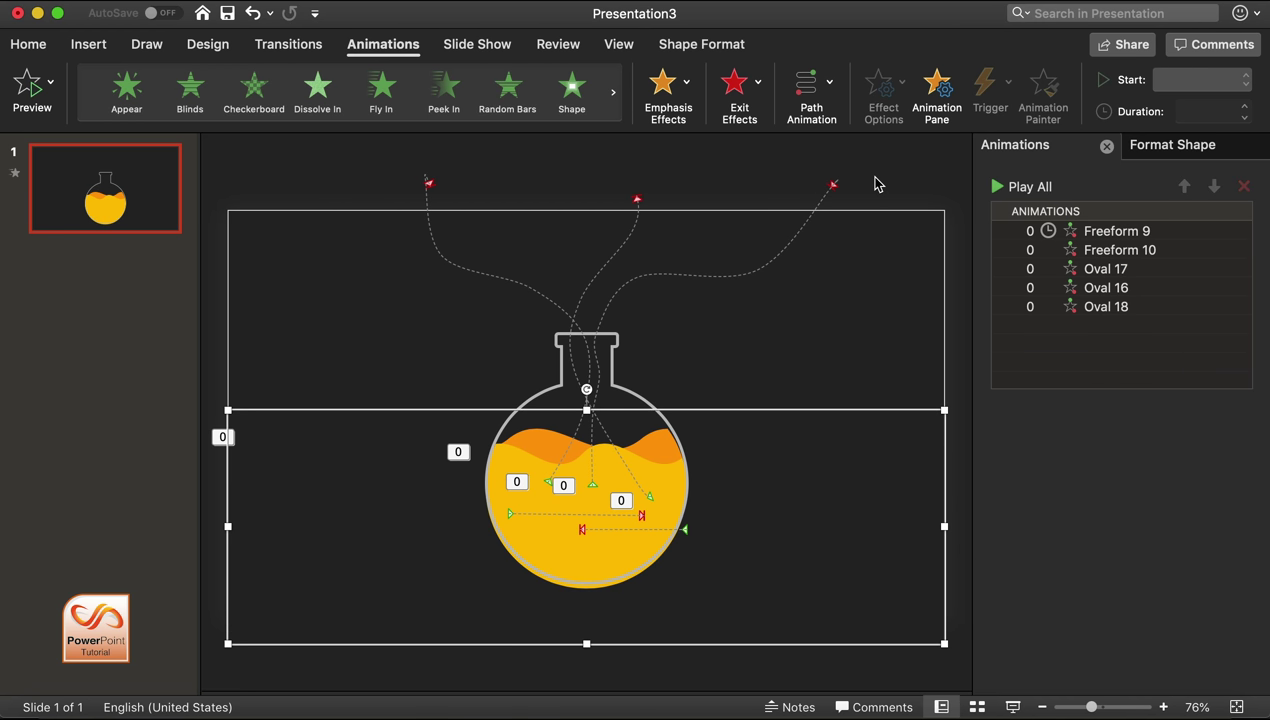
pyautogui.click(1012, 707)
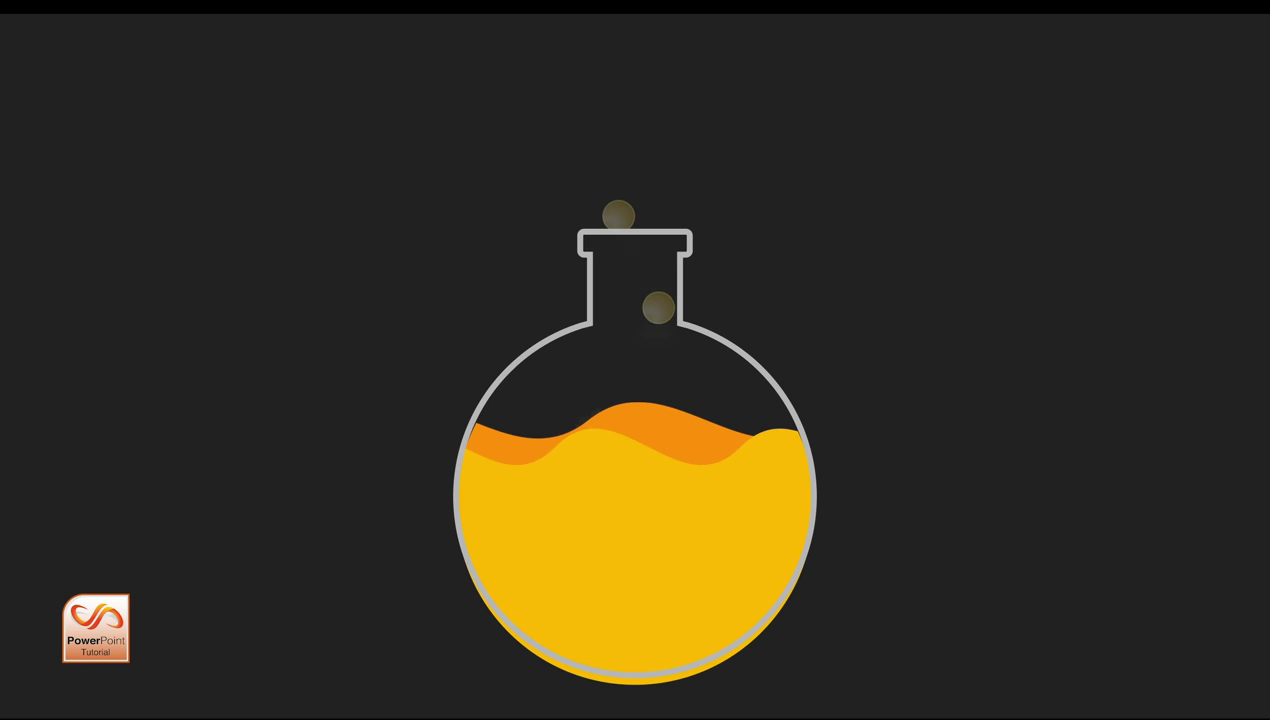
pyautogui.press('Escape')
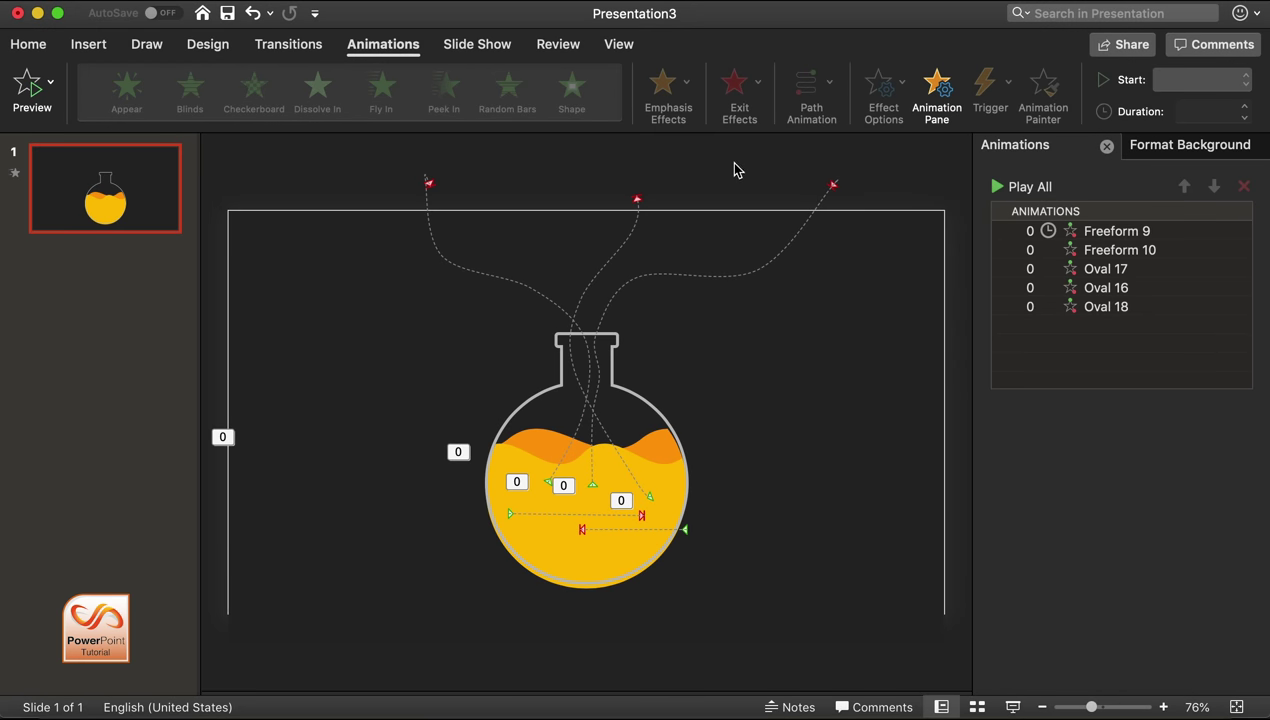
pyautogui.moveTo(650, 557); pyautogui.dragTo(649, 566)
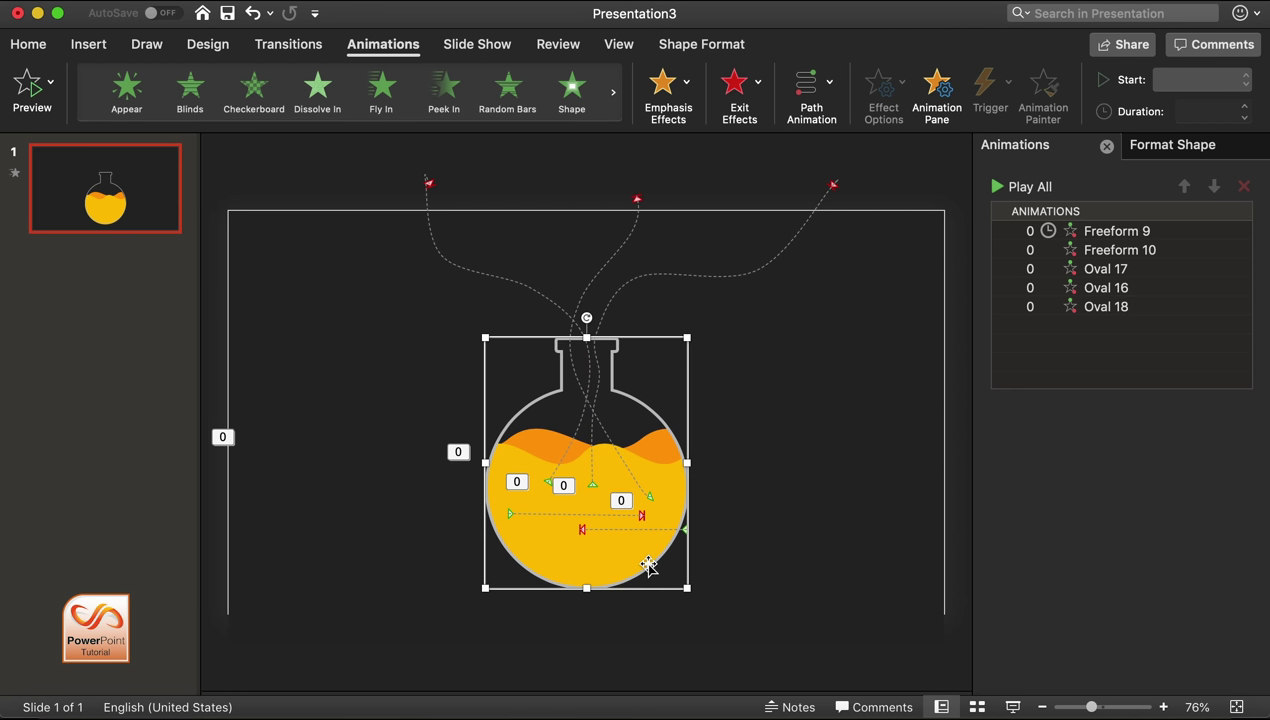
pyautogui.click(700, 181)
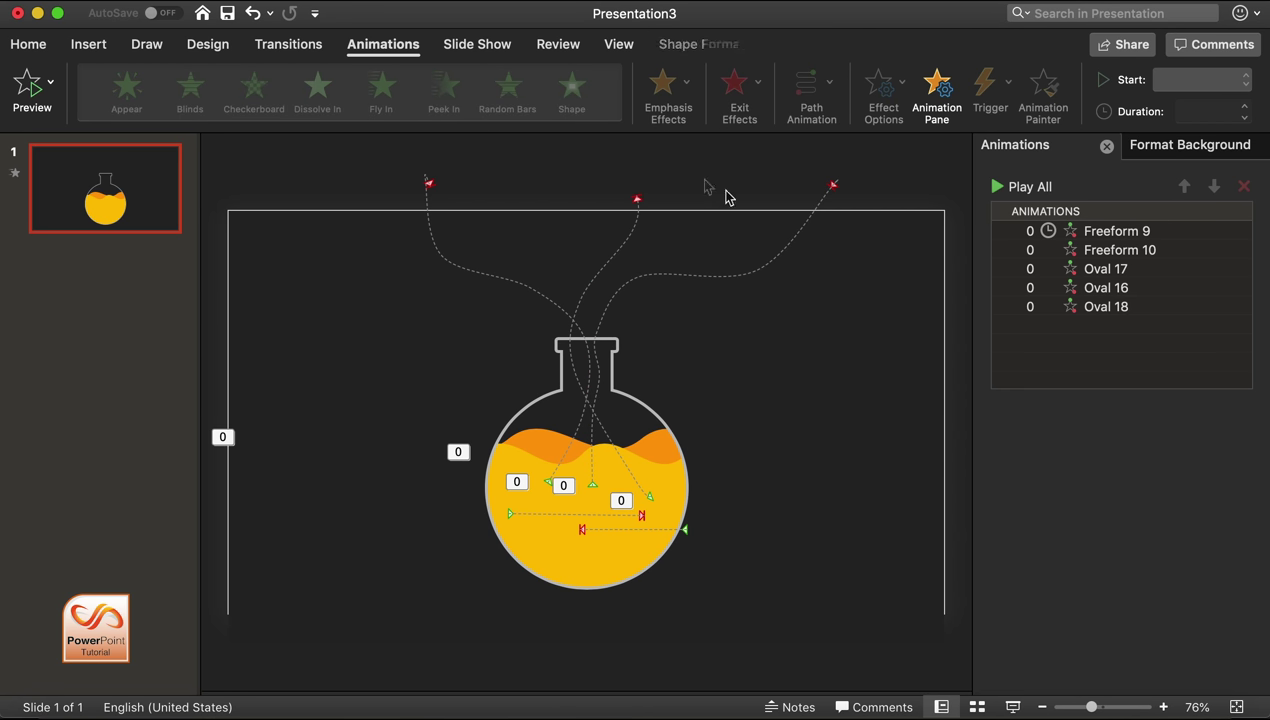
# Step: Draw a circle left of the flask, add an offset copy, and enlarge the front circle to 7.56 cm
pyautogui.click(89, 44)
pyautogui.click(417, 84)
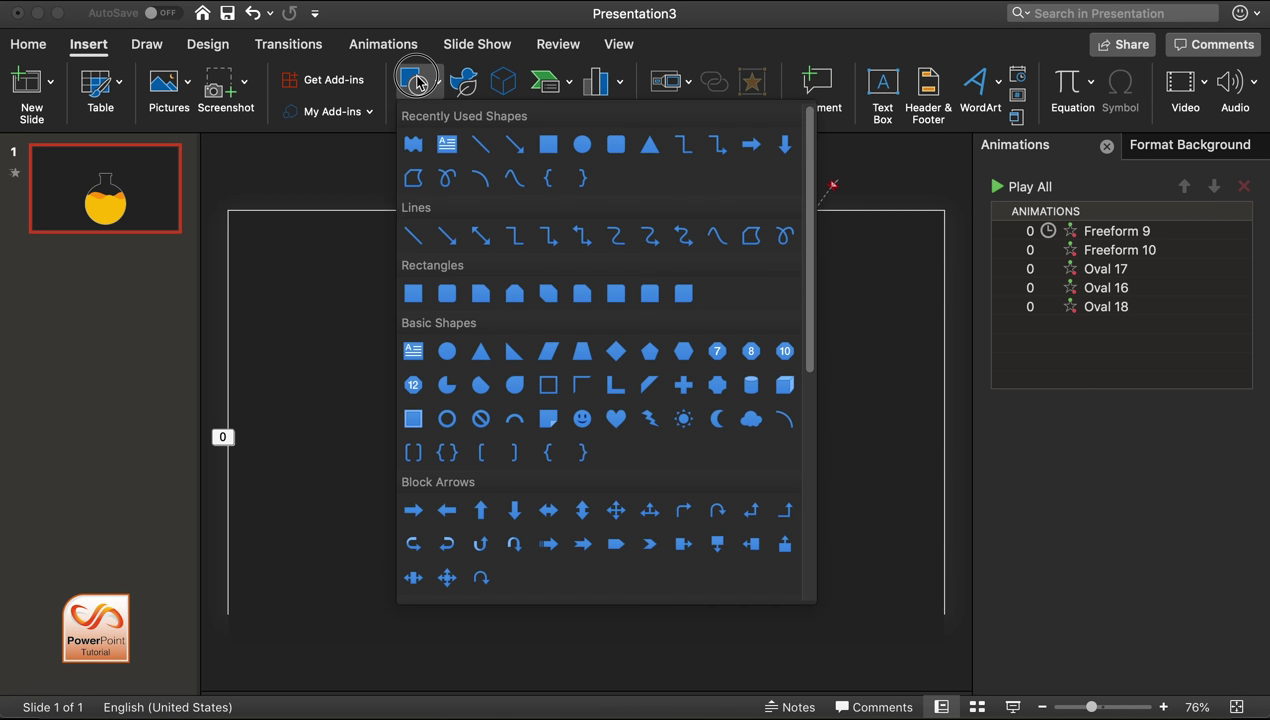
pyautogui.click(594, 156)
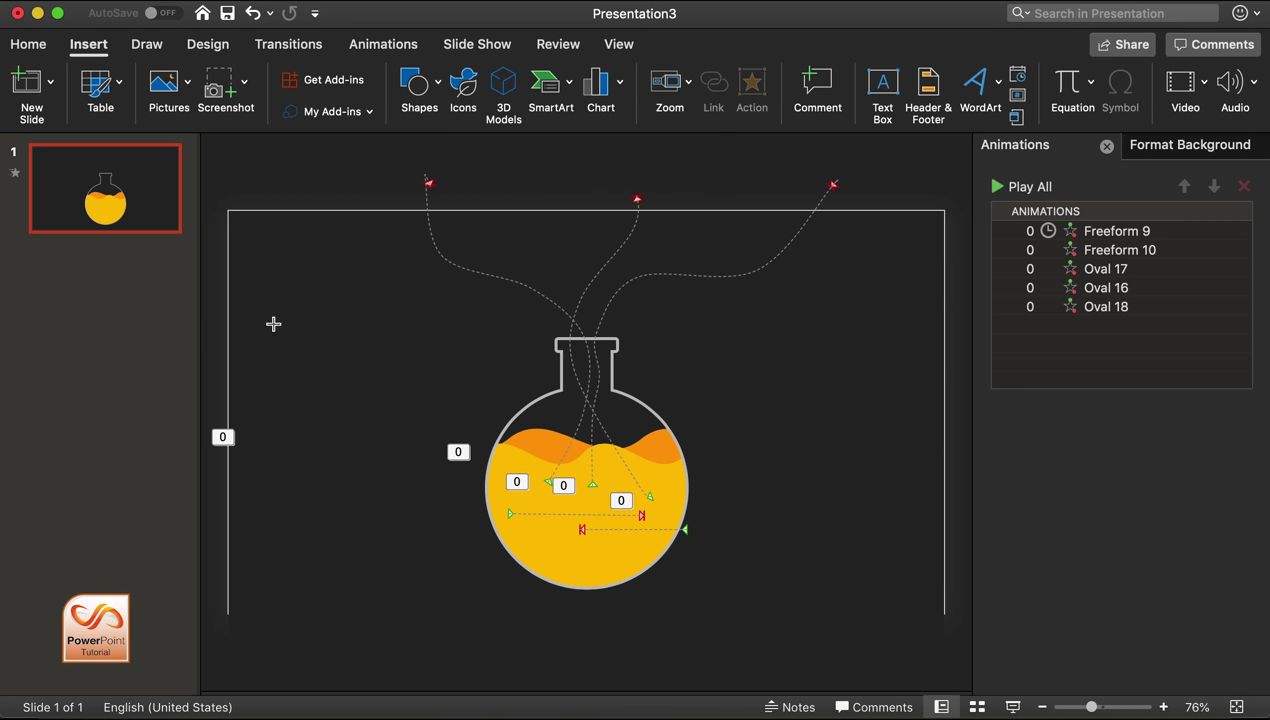
pyautogui.moveTo(273, 324); pyautogui.dragTo(399, 448)
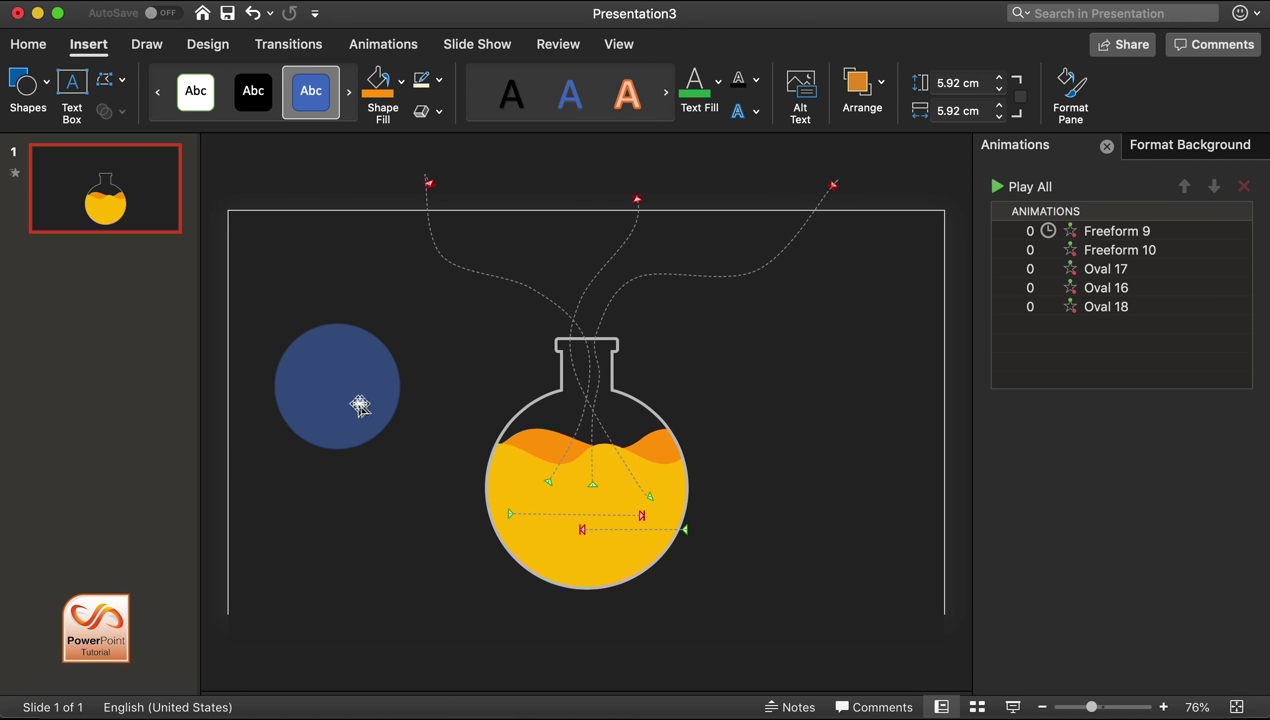
pyautogui.moveTo(312, 400); pyautogui.dragTo(329, 403)
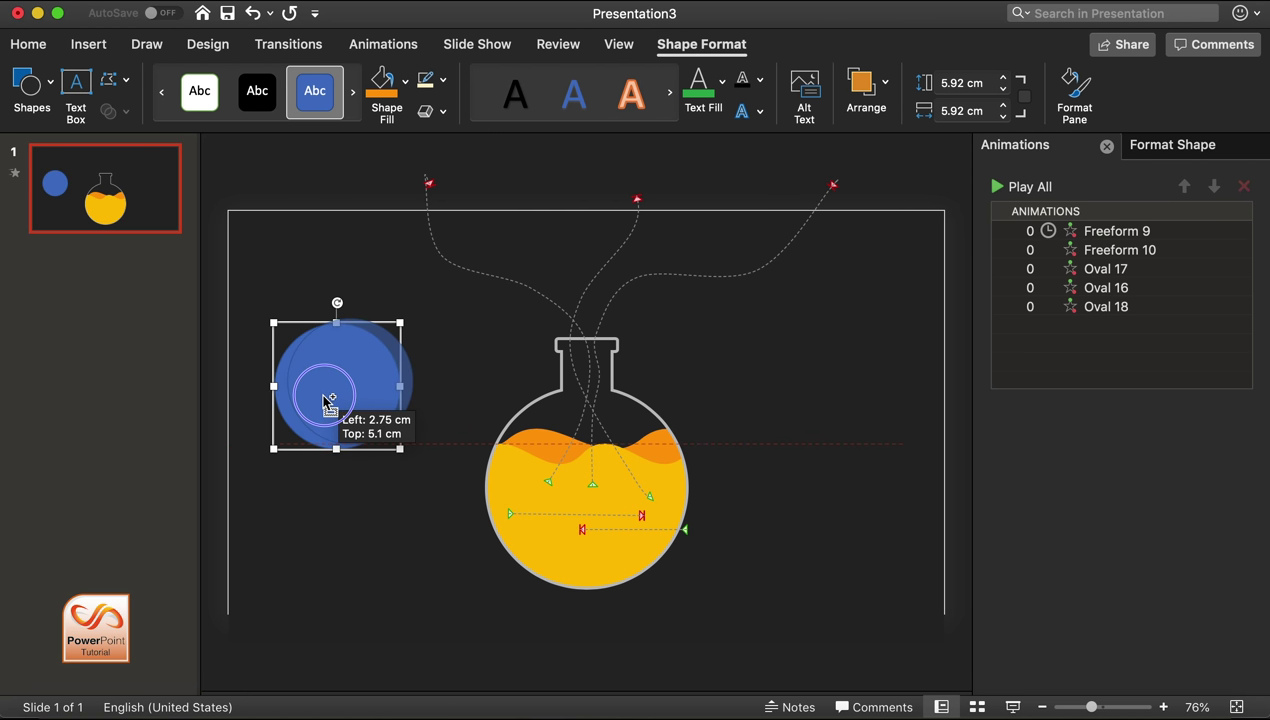
pyautogui.moveTo(329, 403); pyautogui.dragTo(316, 390)
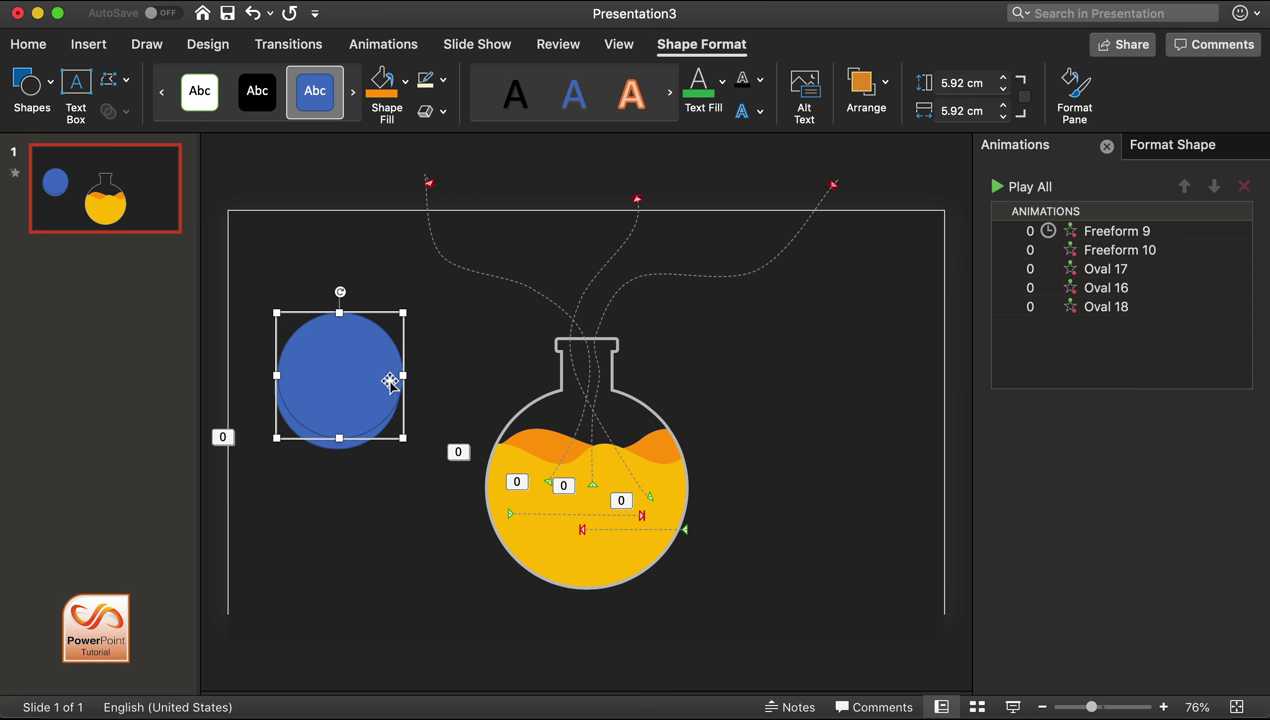
pyautogui.moveTo(403, 314); pyautogui.dragTo(439, 277)
pyautogui.moveTo(360, 368); pyautogui.dragTo(361, 375)
# Step: Fragment the two overlapping circles with Merge Shapes, undoing an initial Combine
pyautogui.keyDown('shift'); pyautogui.click(289, 431); pyautogui.keyUp('shift')
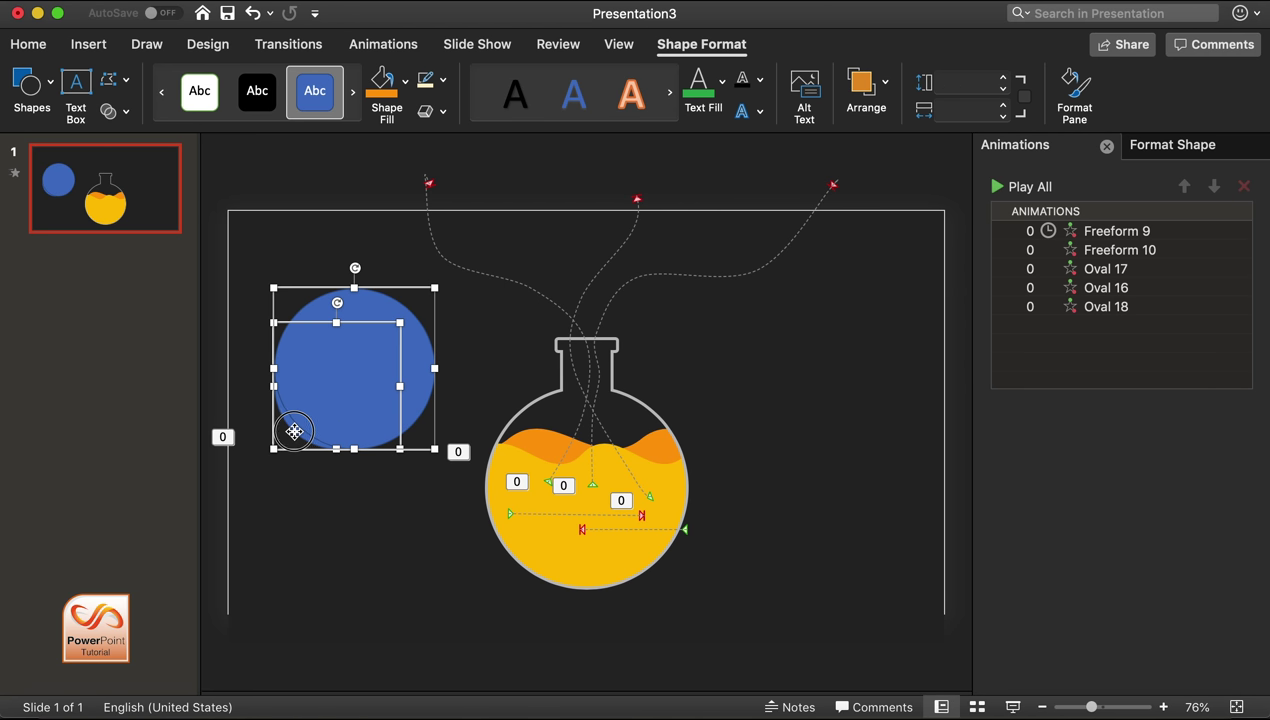
pyautogui.click(113, 111)
pyautogui.click(145, 168)
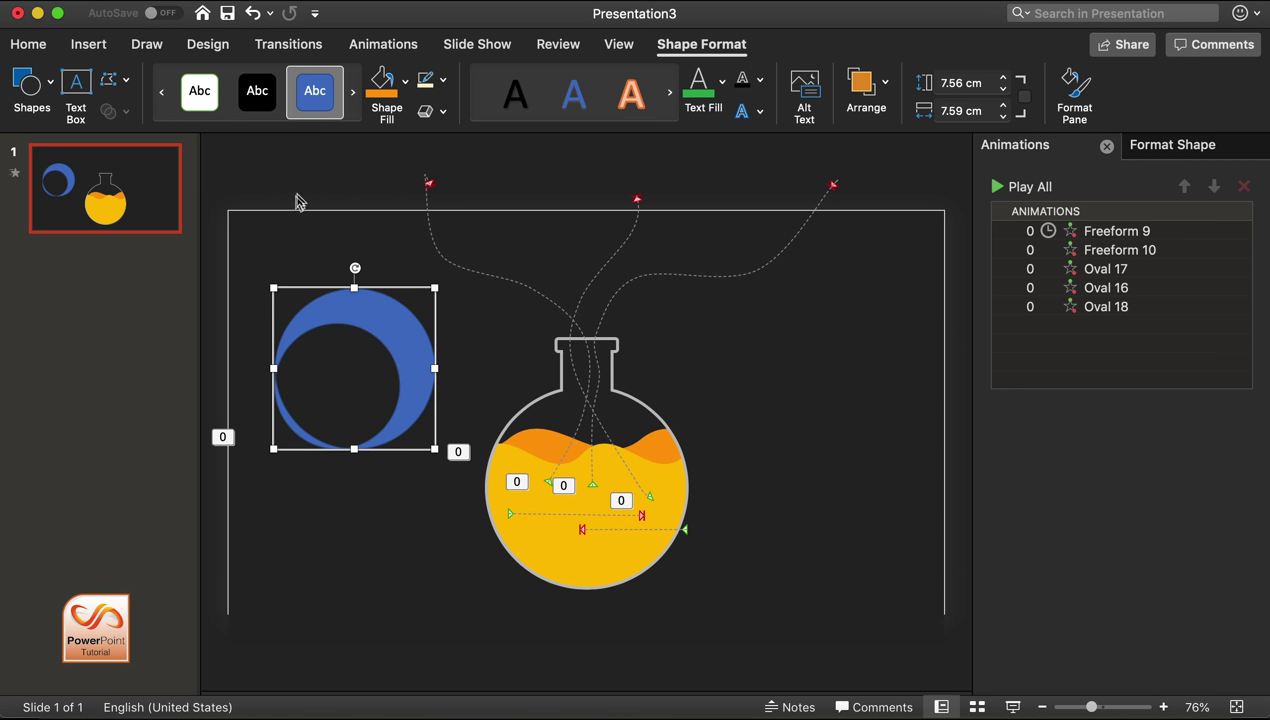
pyautogui.press('cmd+z')
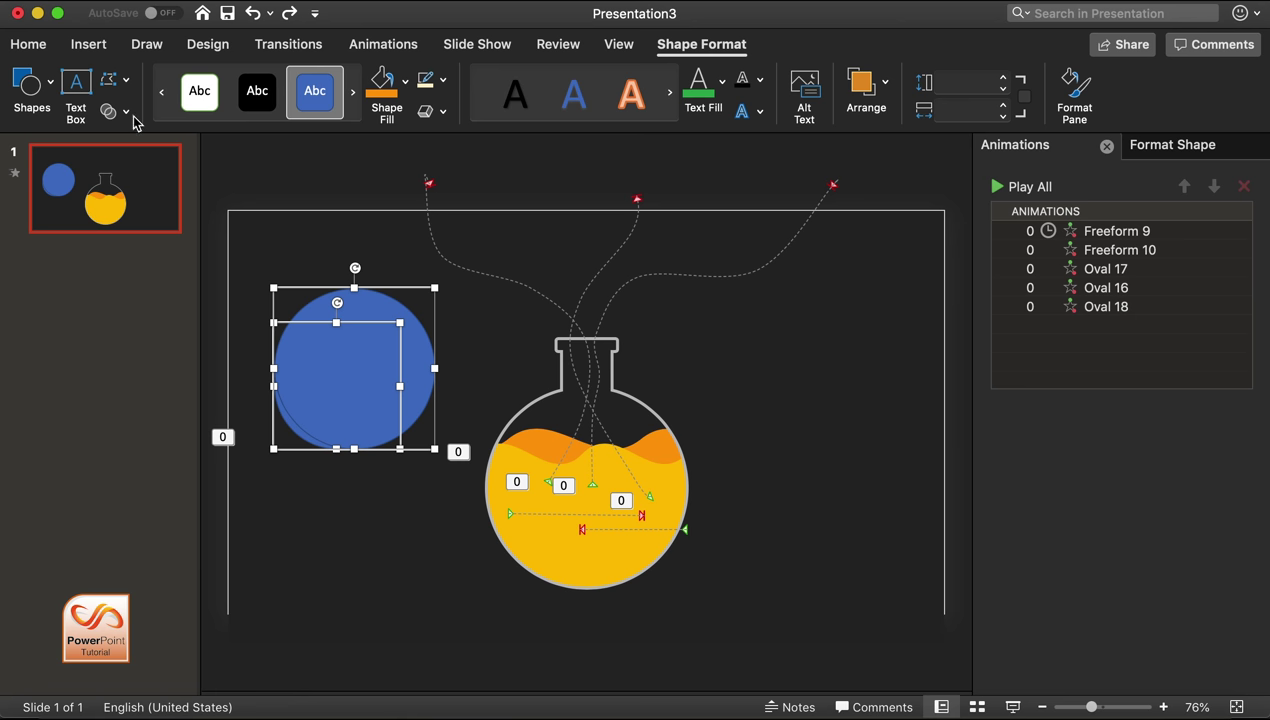
pyautogui.click(113, 111)
pyautogui.click(146, 187)
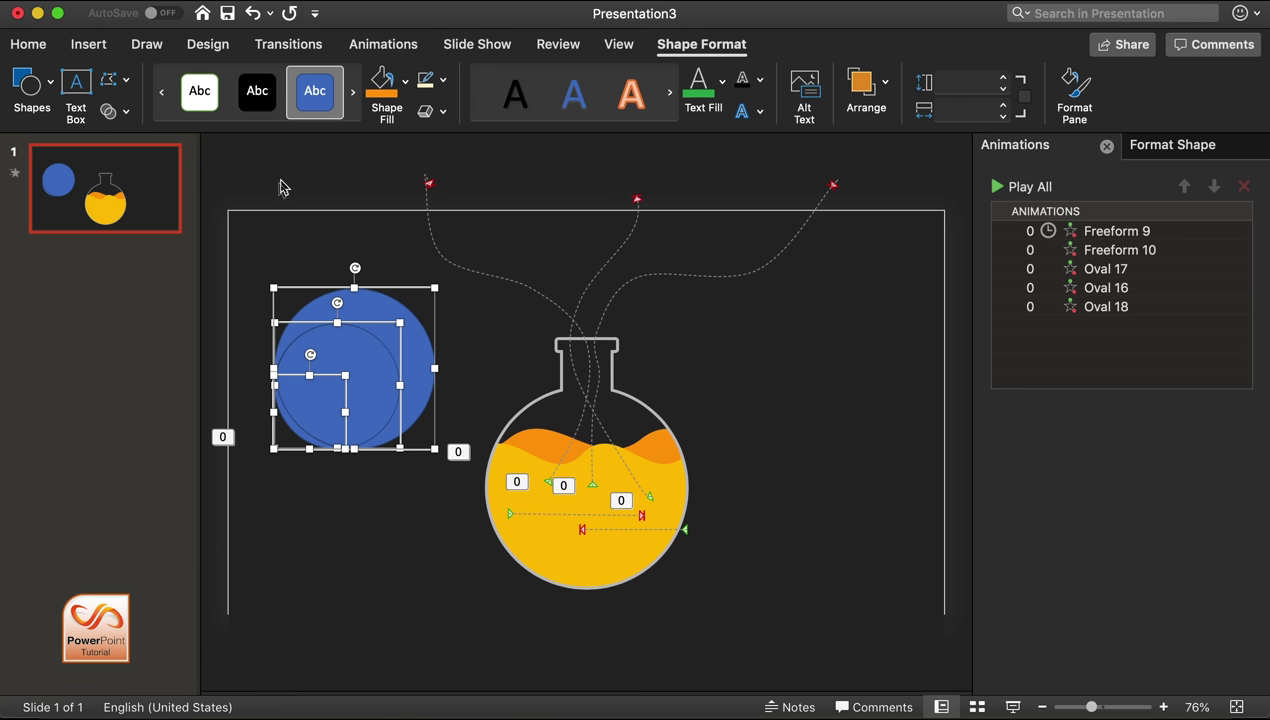
# Step: Delete the outer and inner circle fragments, leaving only the crescent
pyautogui.click(278, 182)
pyautogui.click(372, 302)
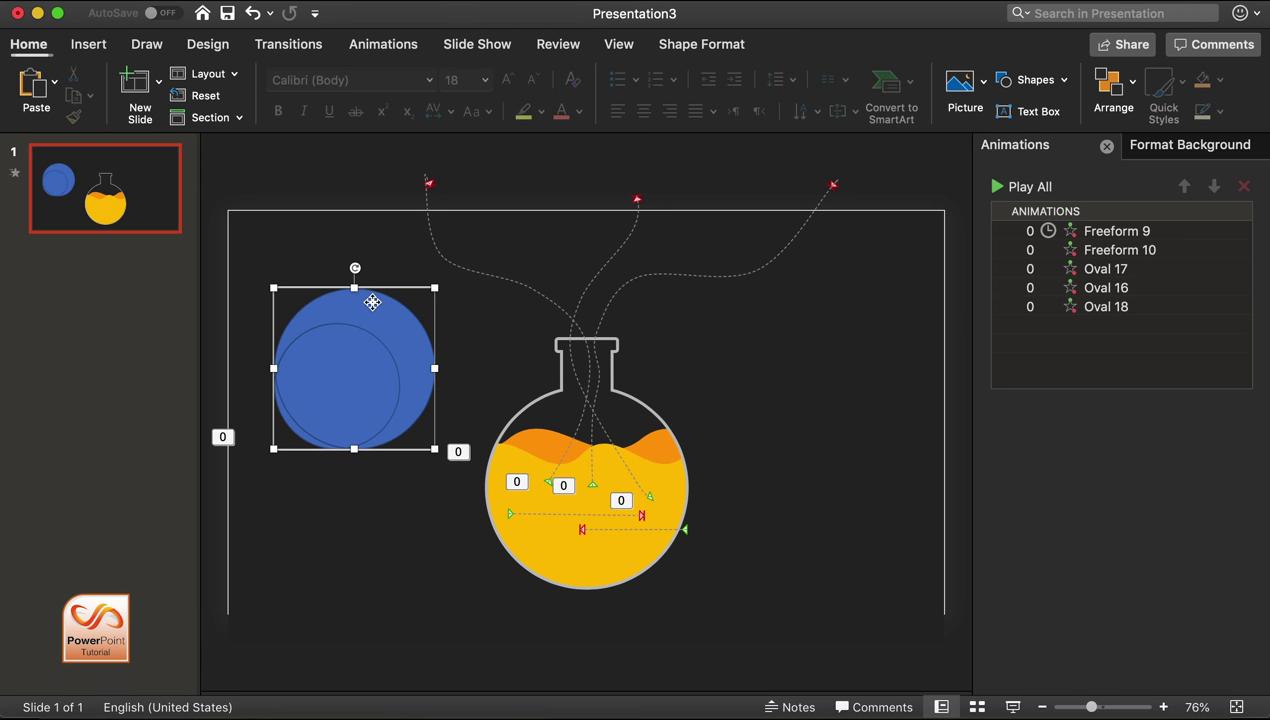
pyautogui.press('Delete')
pyautogui.click(341, 371)
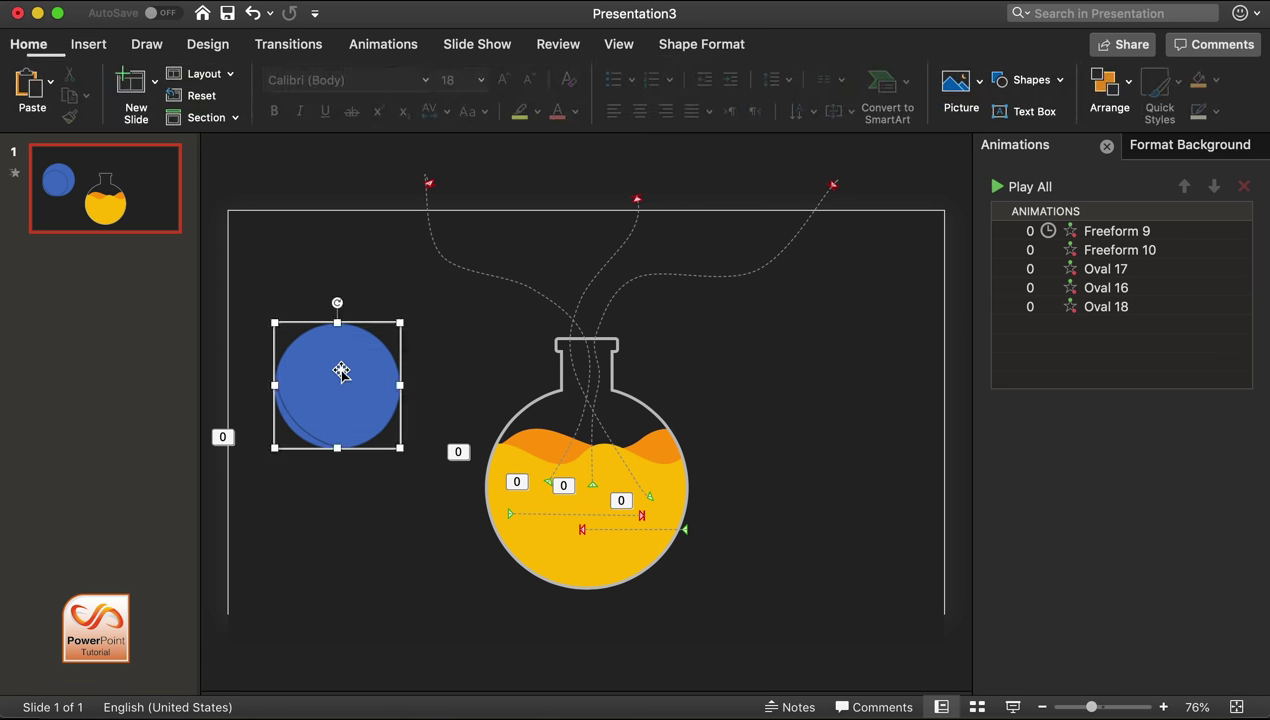
pyautogui.press('Delete')
pyautogui.click(303, 431)
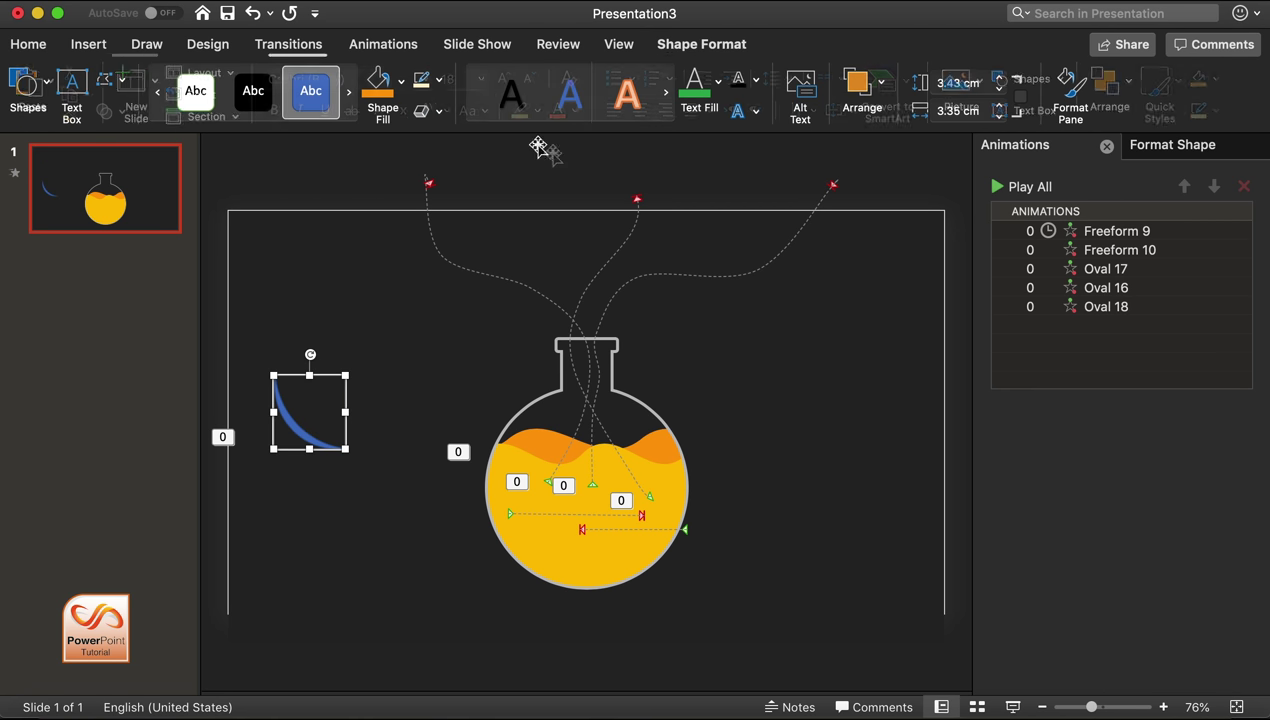
# Step: Make the crescent pale cream with no outline and place it, enlarged to ~3.9 cm, in the flask's lower left
pyautogui.click(404, 80)
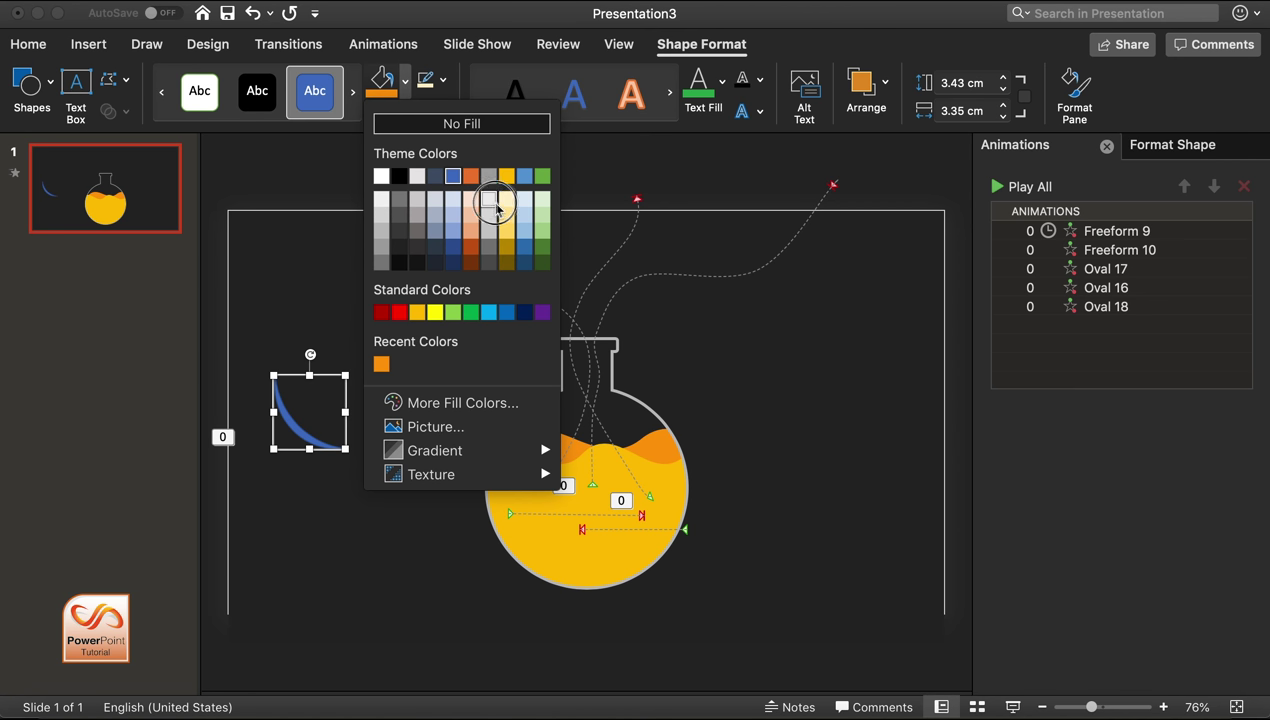
pyautogui.click(503, 203)
pyautogui.click(293, 426)
pyautogui.click(443, 80)
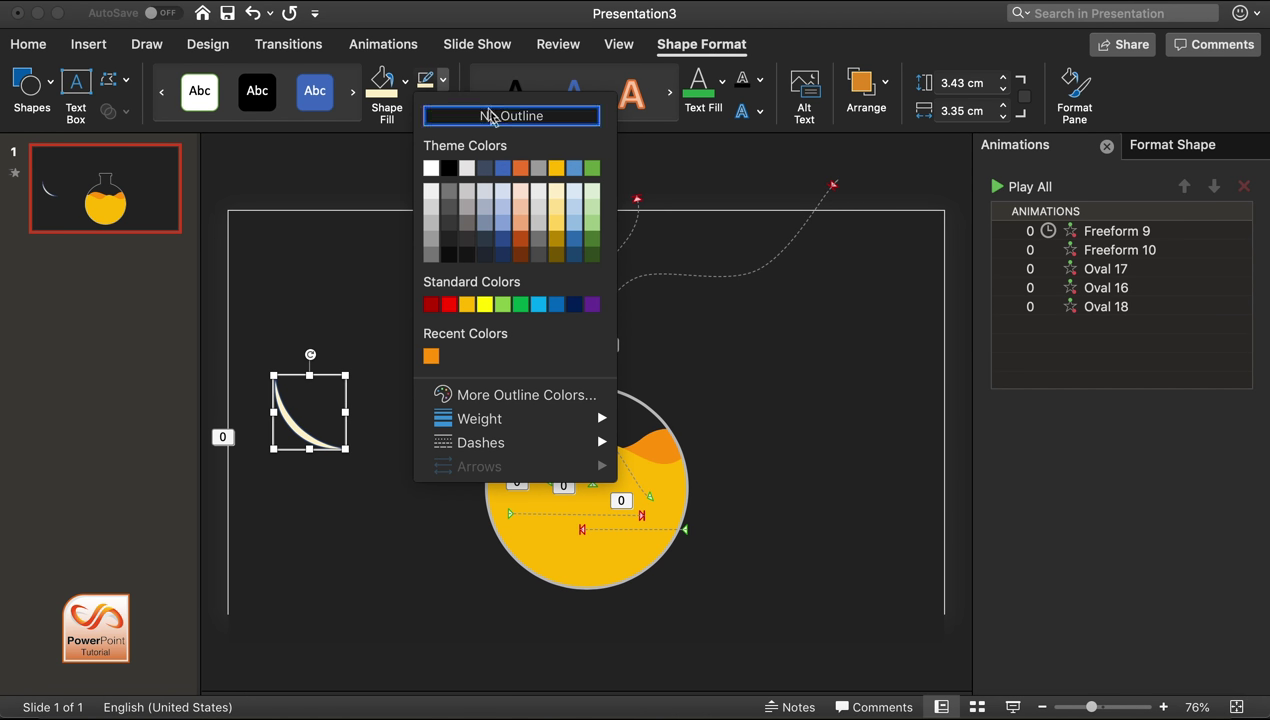
pyautogui.click(447, 211)
pyautogui.moveTo(292, 422)
pyautogui.mouseDown()
pyautogui.moveTo(522, 539)
pyautogui.moveTo(510, 526)
pyautogui.mouseUp()
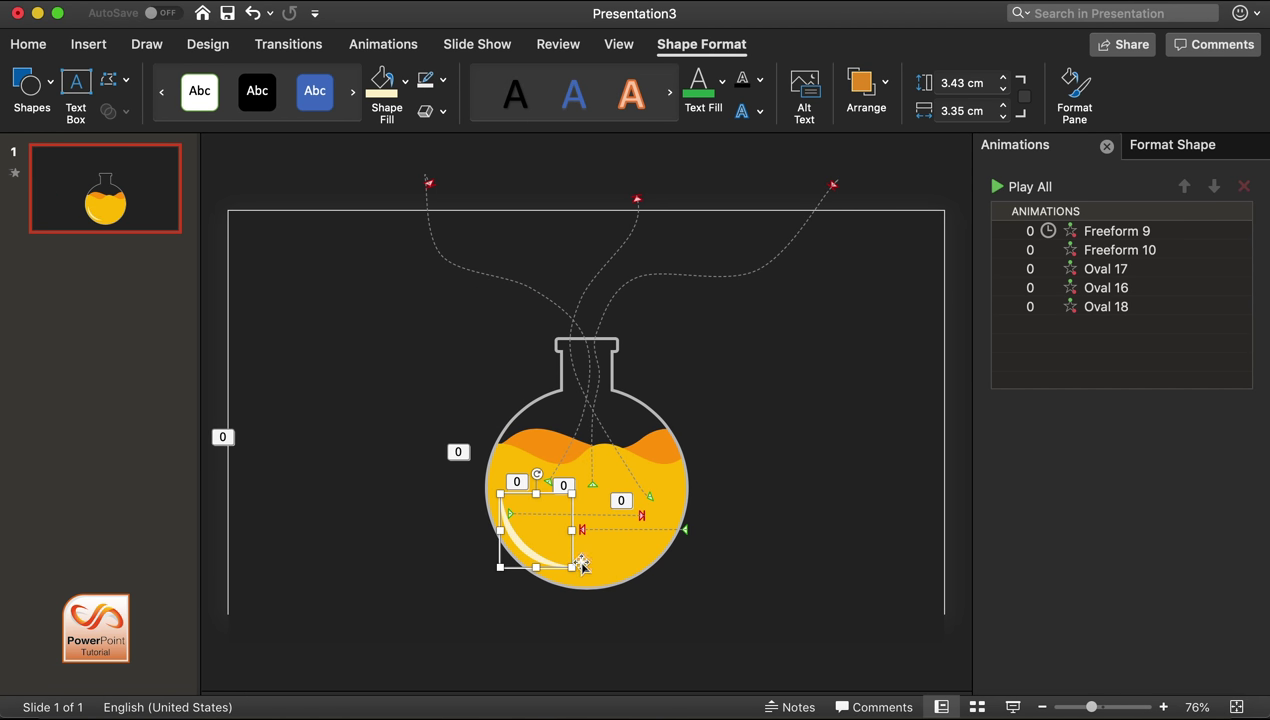
pyautogui.moveTo(573, 568); pyautogui.dragTo(585, 578)
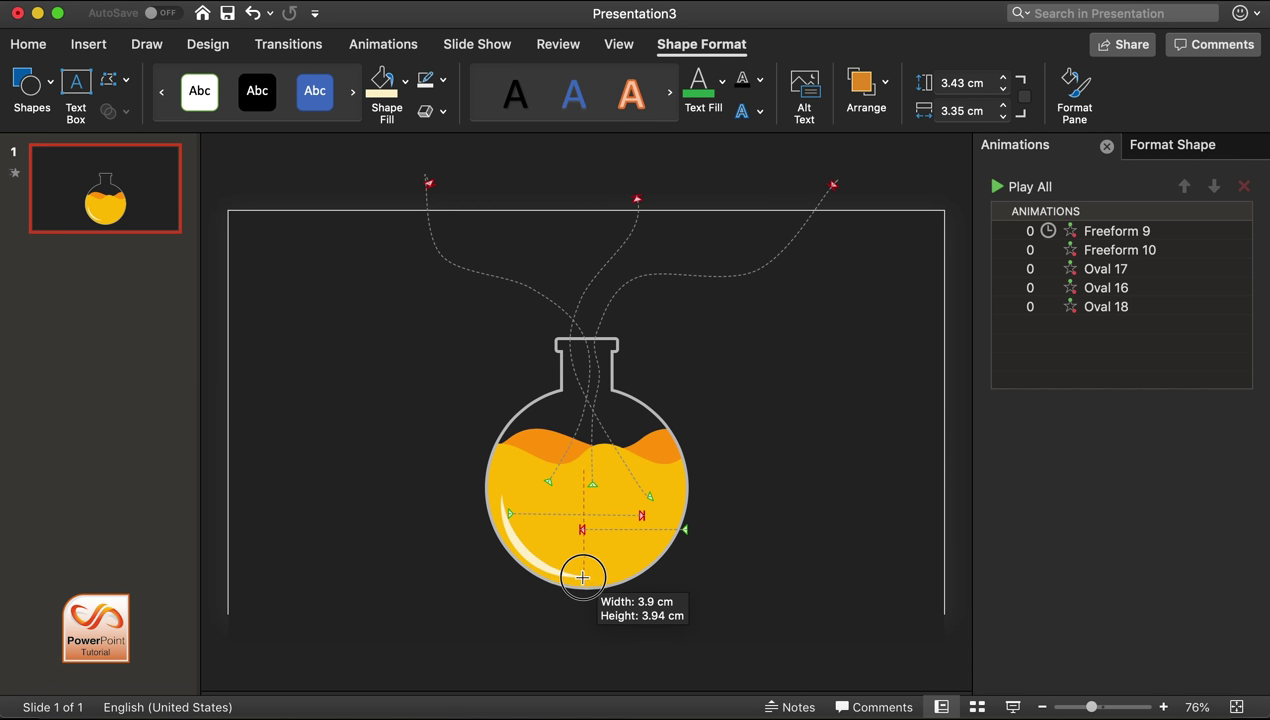
# Step: Make the crescent 42% transparent, then add a 5.54 × 4.9 cm copy on the flask's right edge at 77%
pyautogui.click(1205, 148)
pyautogui.moveTo(1083, 461); pyautogui.dragTo(1121, 461)
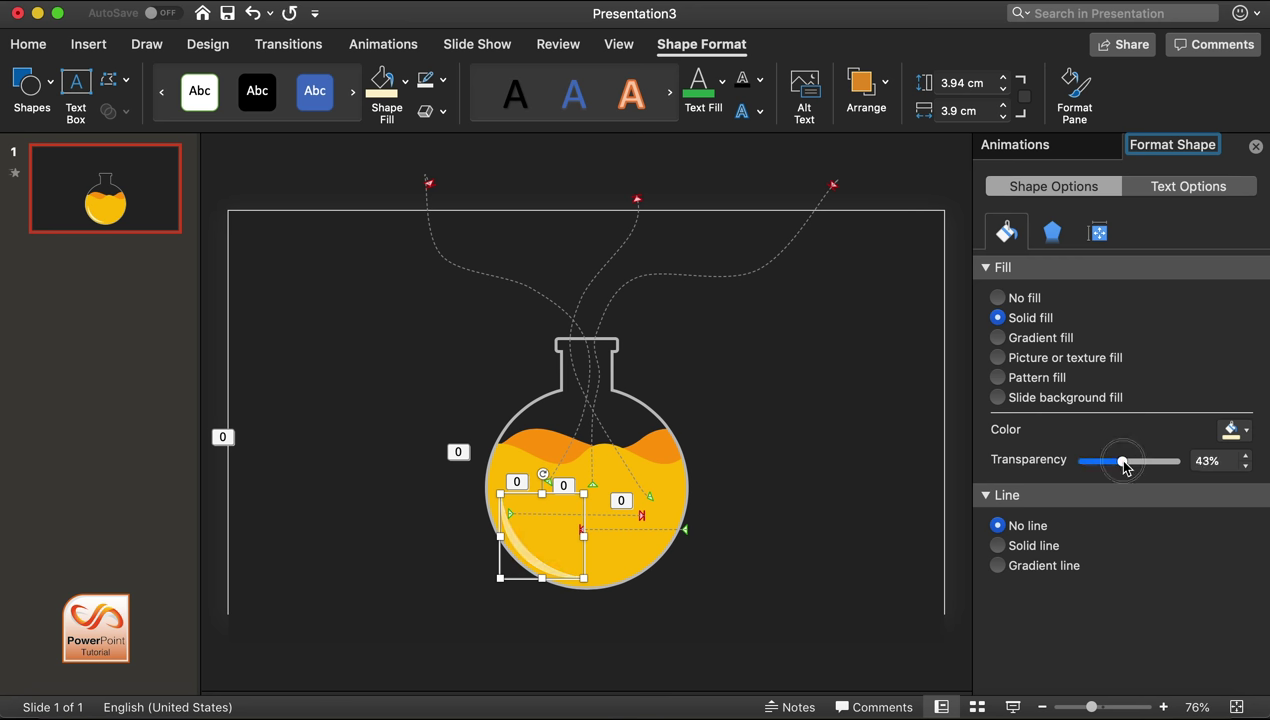
pyautogui.moveTo(524, 563)
pyautogui.mouseDown()
pyautogui.moveTo(590, 563)
pyautogui.moveTo(577, 497)
pyautogui.moveTo(543, 550)
pyautogui.mouseUp()
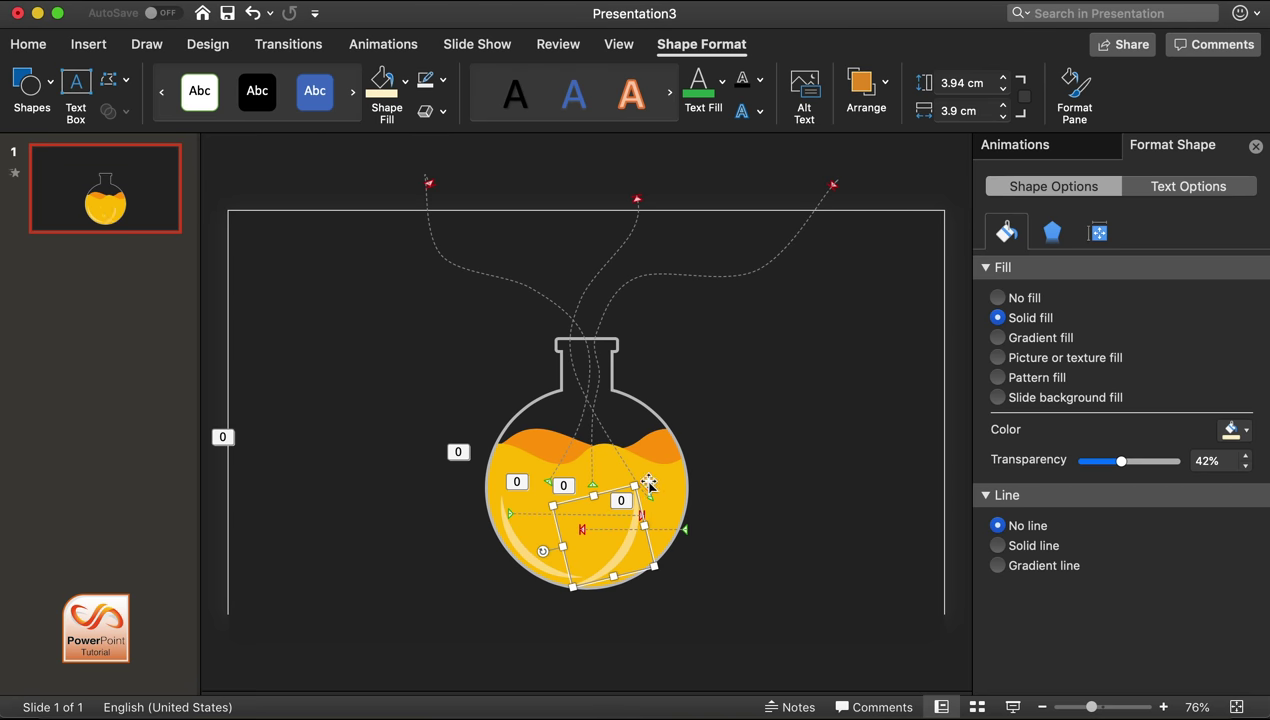
pyautogui.moveTo(636, 485); pyautogui.dragTo(662, 457)
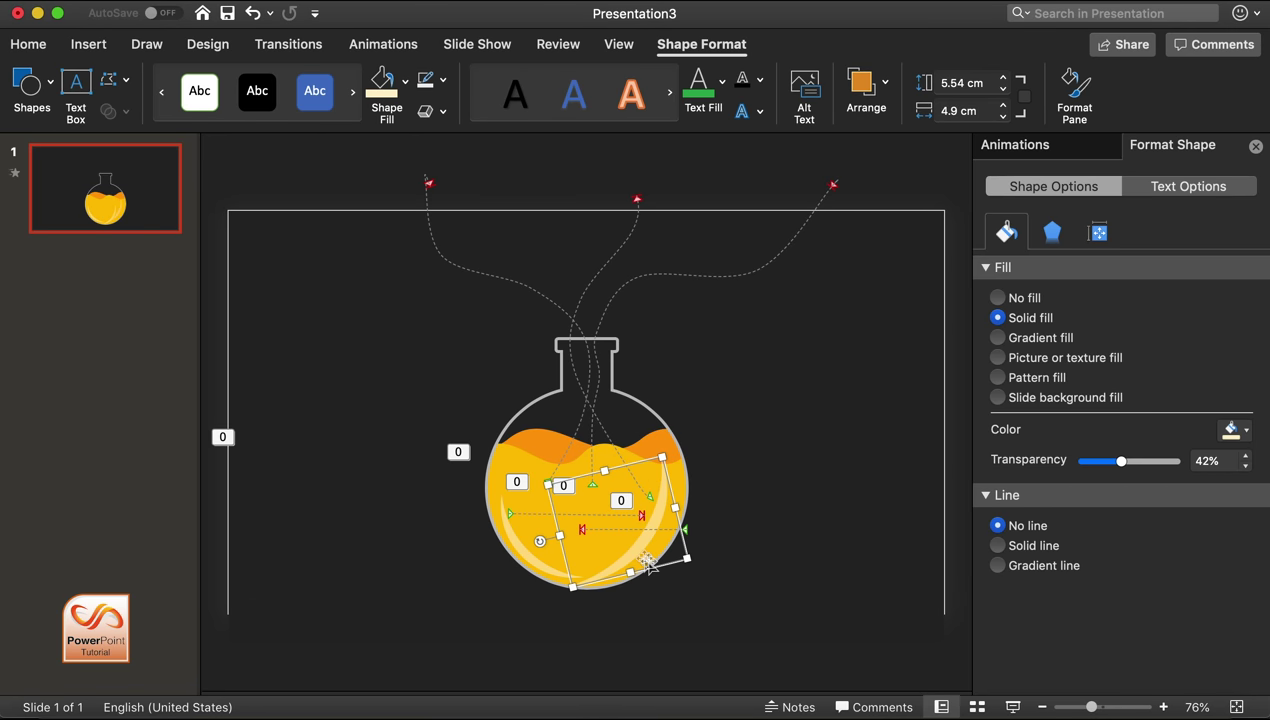
pyautogui.moveTo(648, 563); pyautogui.dragTo(649, 546)
pyautogui.moveTo(1135, 468); pyautogui.dragTo(1155, 468)
# Step: Play the slide as a full-screen slide show to watch the bubbles rise
pyautogui.click(1012, 707)
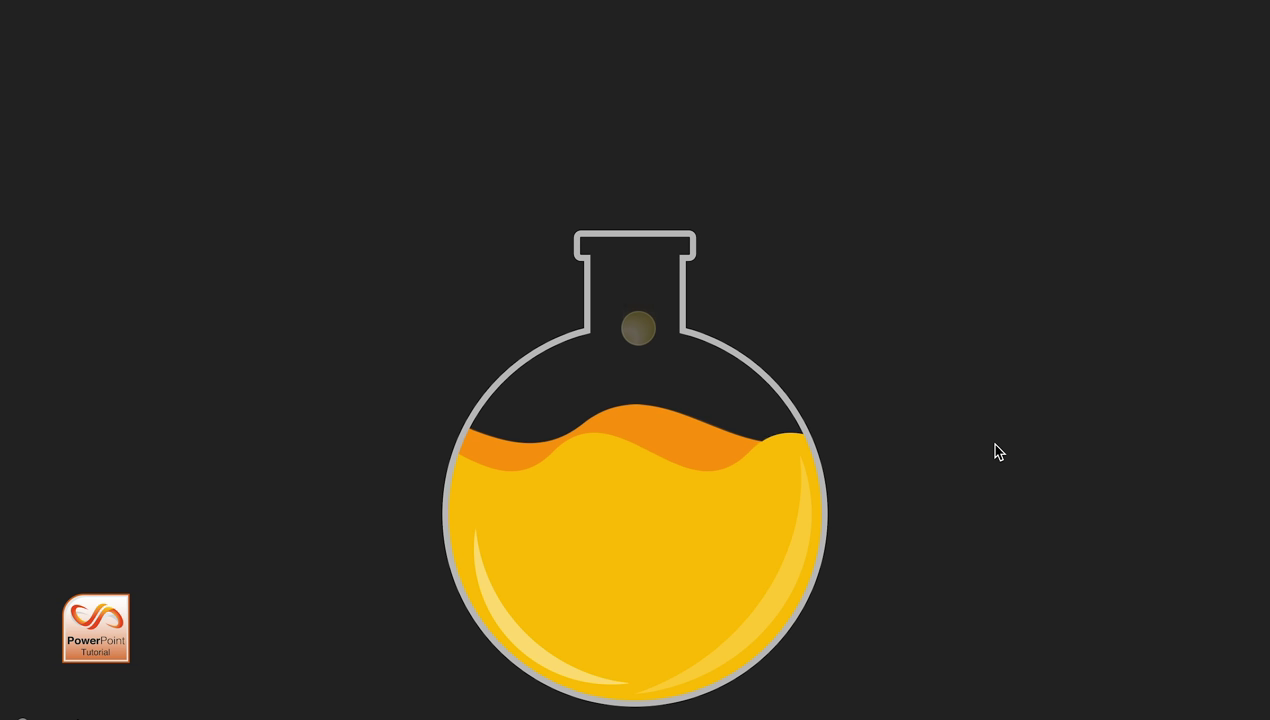